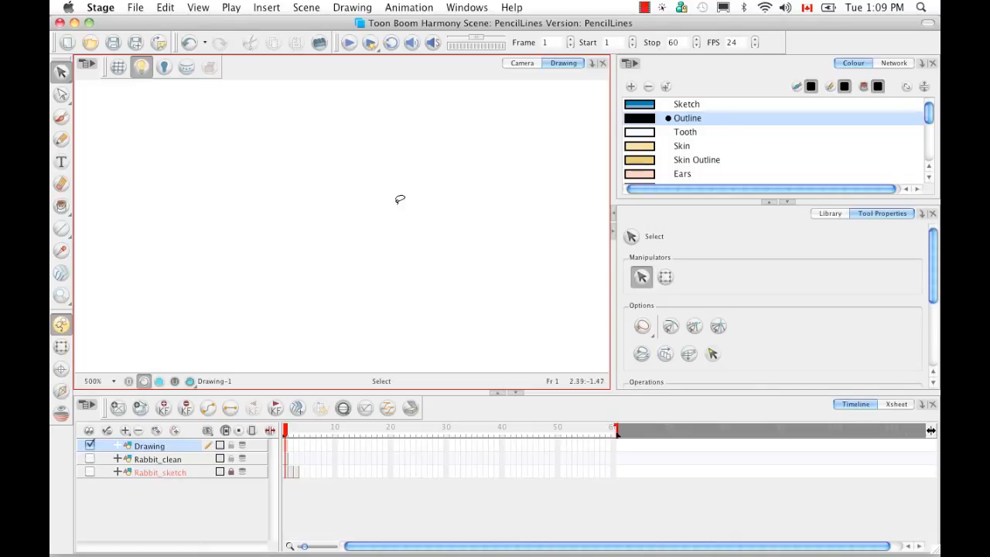
Step: Draw a wavy black stroke with the Brush tool and a similar wavy line below it with the Pencil tool
left_click(62, 117)
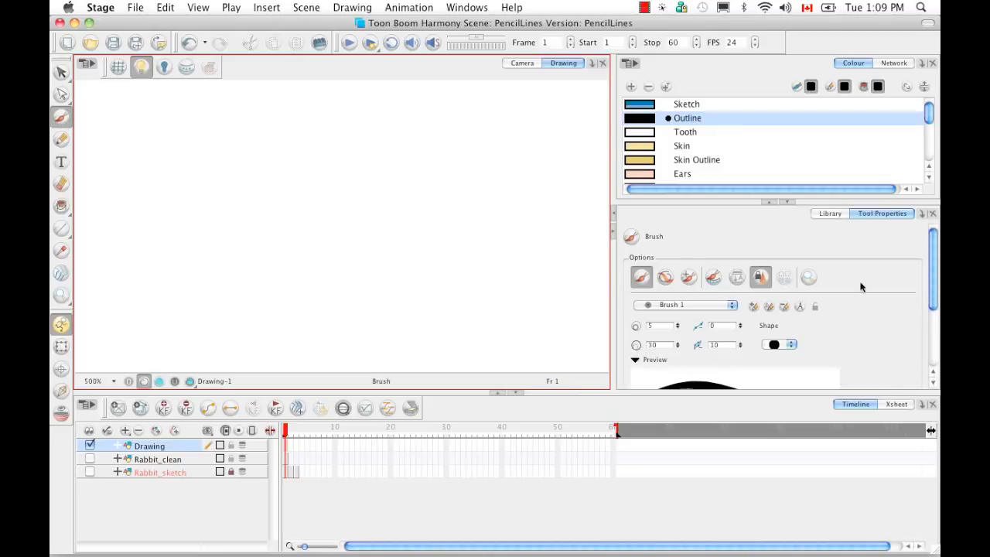
left_click_drag(934, 276, 921, 305)
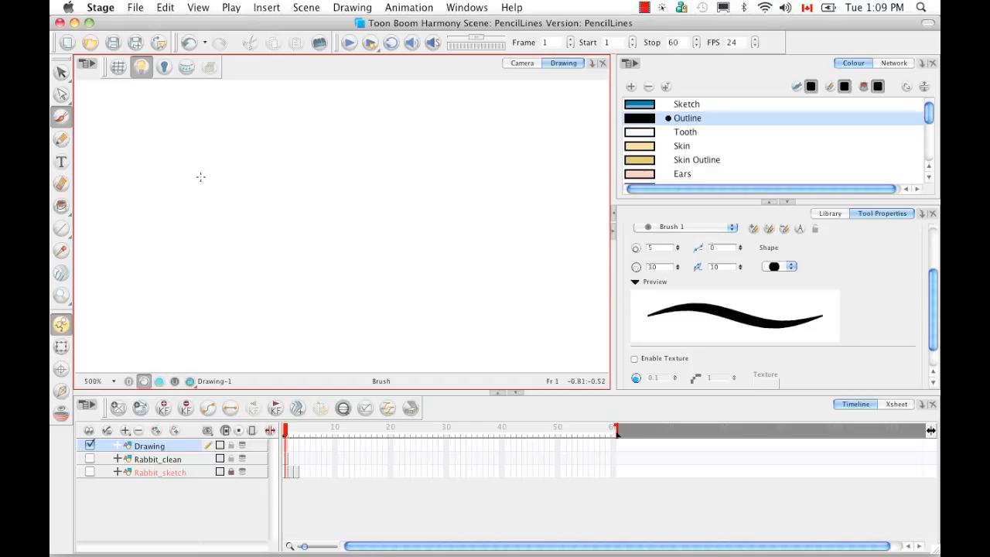
mouse_move(192, 170)
left_mouse_down()
mouse_move(241, 157)
mouse_move(368, 181)
mouse_move(461, 157)
left_mouse_up()
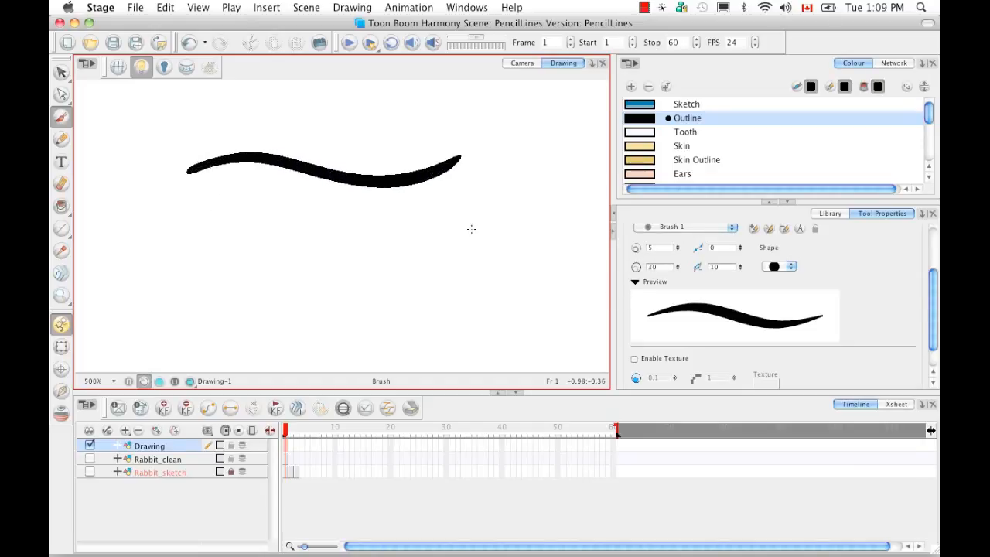
left_click(63, 140)
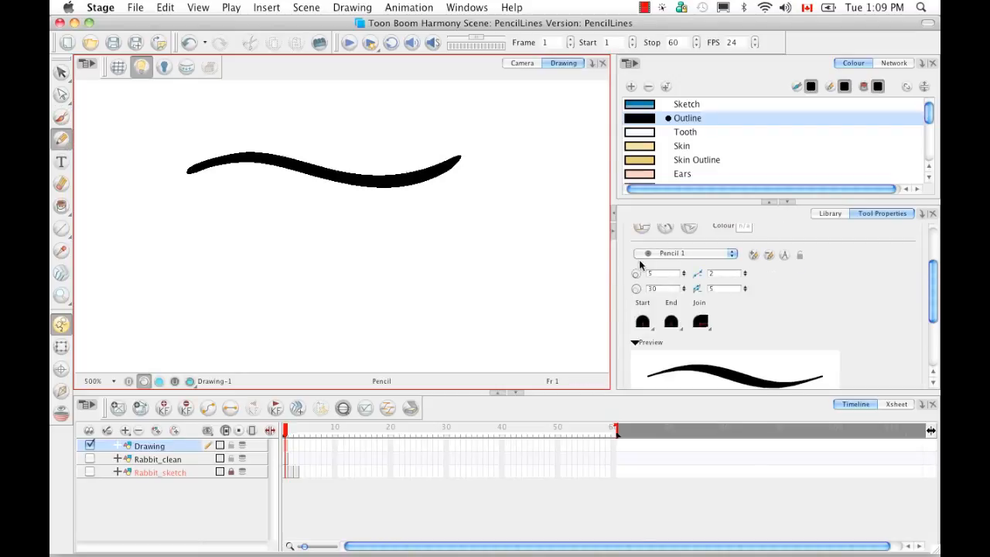
left_click_drag(196, 269, 478, 266)
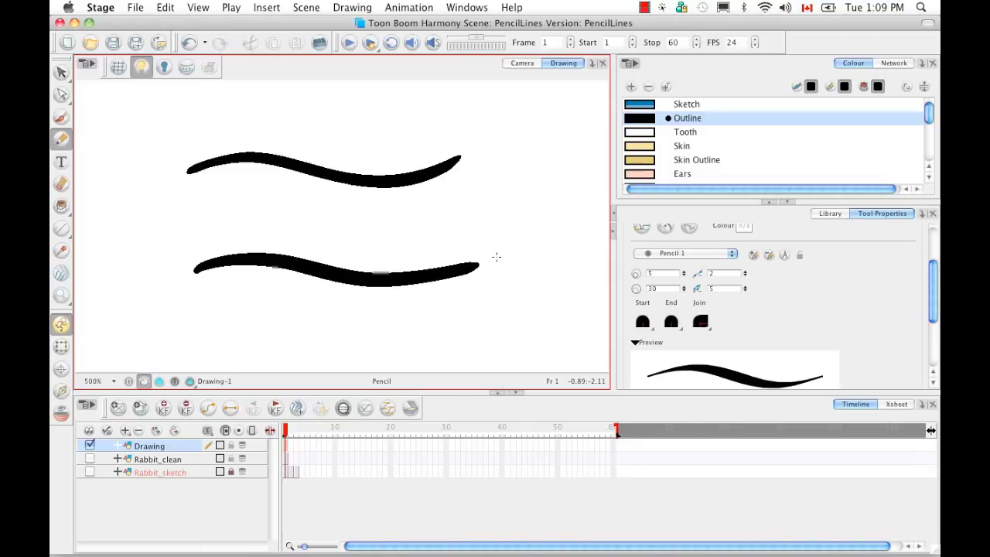
Step: Try raising the middle upper contour point of the brush stroke with the Contour Editor, and undo the reshaping
left_click_drag(62, 94, 84, 92)
left_click(364, 176)
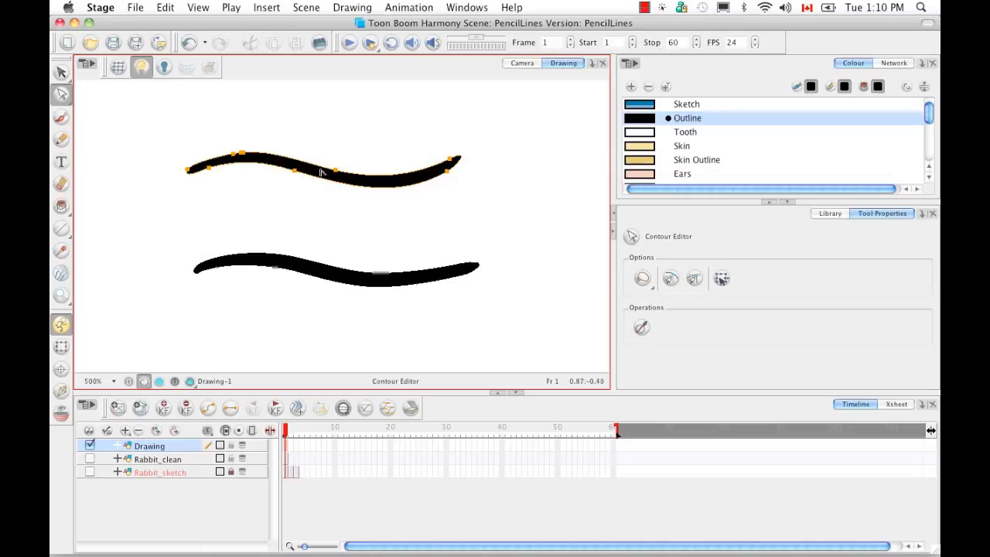
left_click_drag(348, 144, 352, 147)
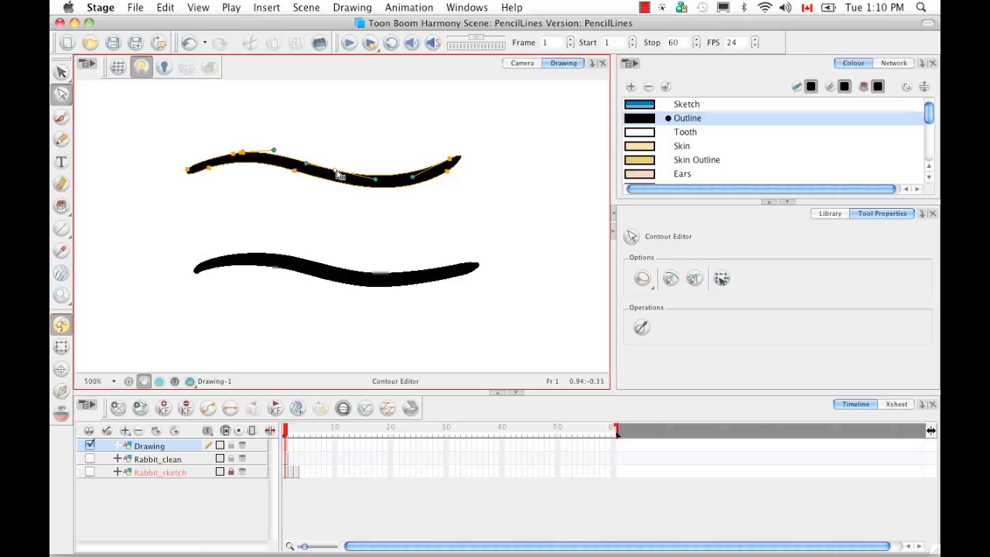
mouse_move(338, 175)
left_mouse_down()
mouse_move(341, 140)
mouse_move(369, 133)
left_mouse_up()
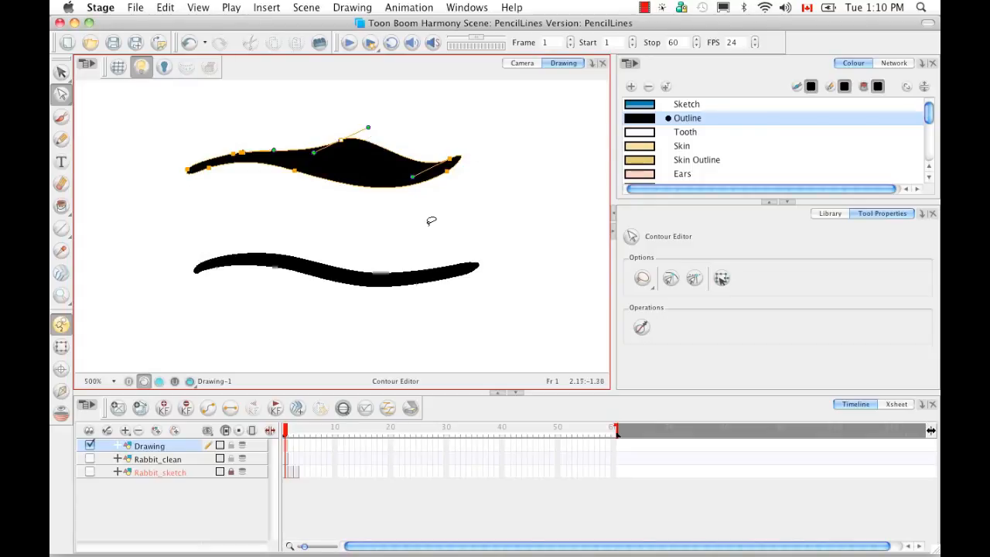
key("super+z")
key("super+z")
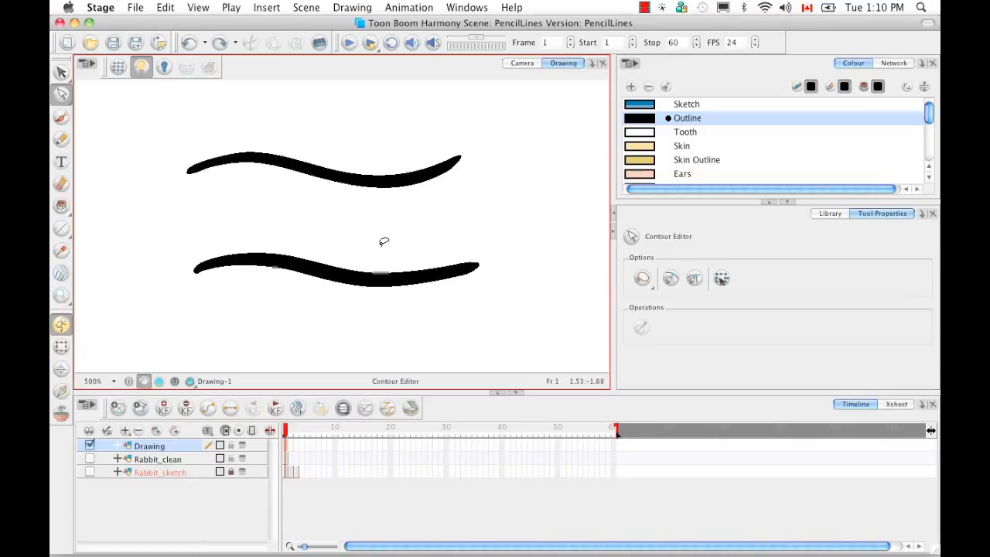
Step: Try raising a central point of the pencil line and rotating its Bezier handle with the Contour Editor, and undo both edits
mouse_move(386, 242)
left_mouse_down()
mouse_move(365, 327)
mouse_move(412, 328)
left_mouse_up()
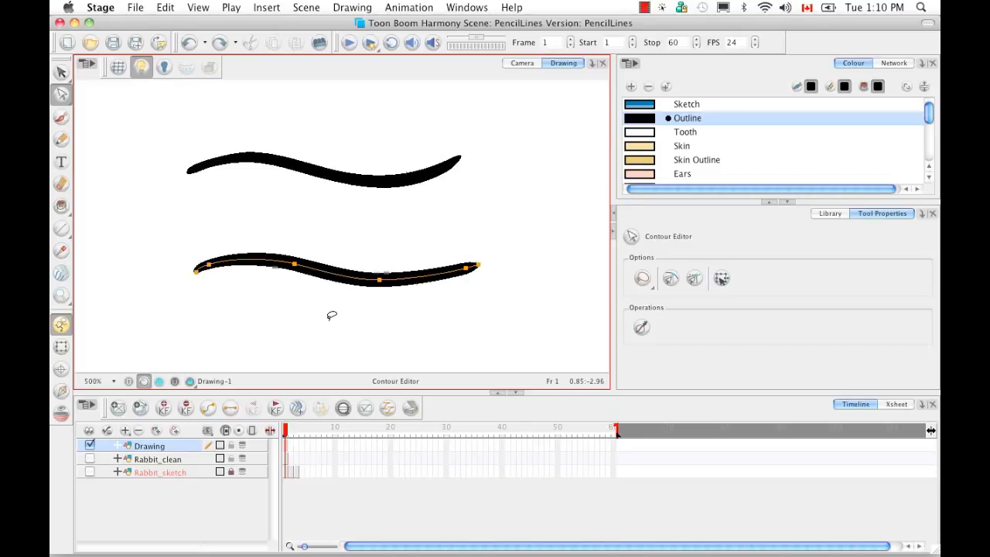
mouse_move(301, 235)
left_mouse_down()
mouse_move(301, 274)
mouse_move(299, 236)
mouse_move(301, 249)
left_mouse_up()
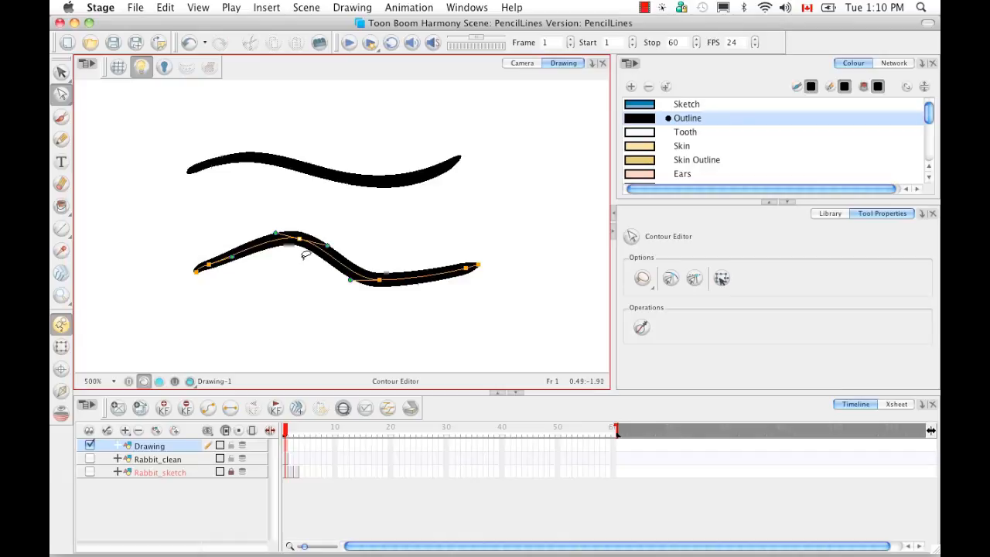
left_click_drag(328, 252, 328, 226)
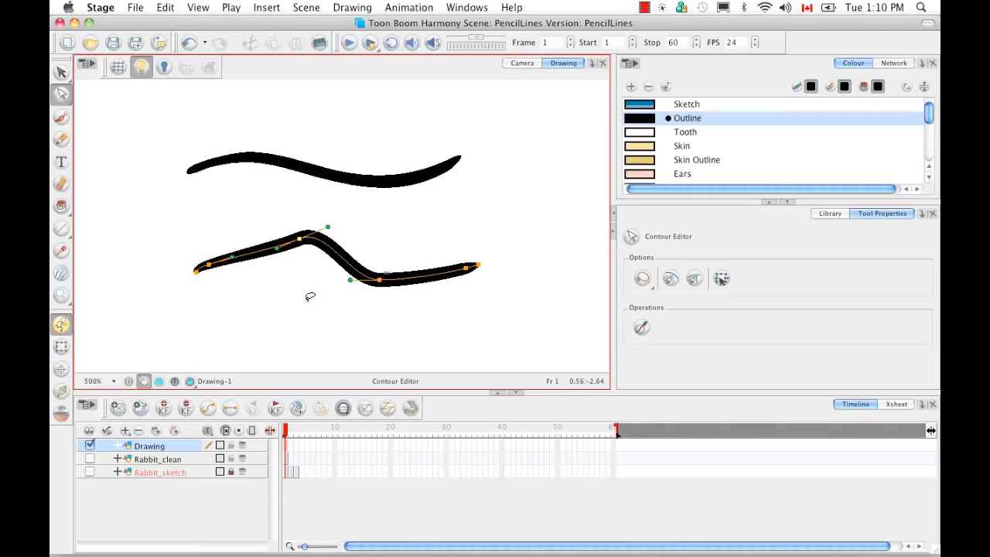
key("super+z")
key("super+z")
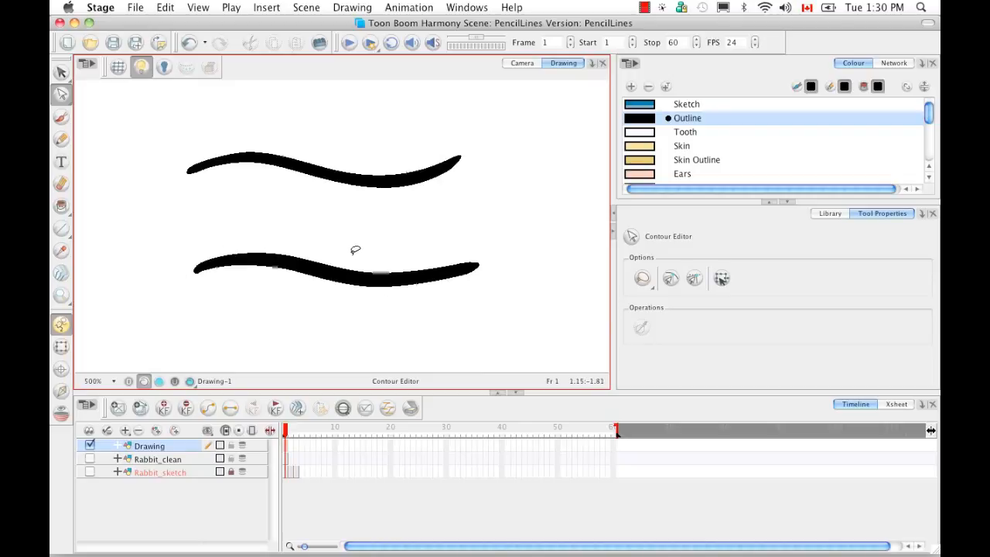
Step: Thicken the pencil line towards its right end by pulling an upper outline point upward with the Pencil Editor
left_click_drag(62, 94, 130, 114)
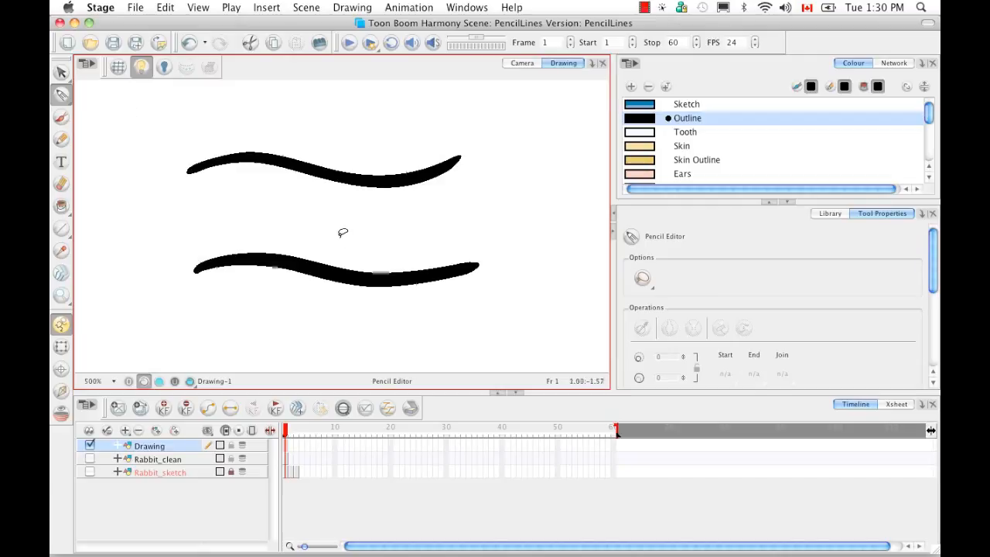
left_click(338, 274)
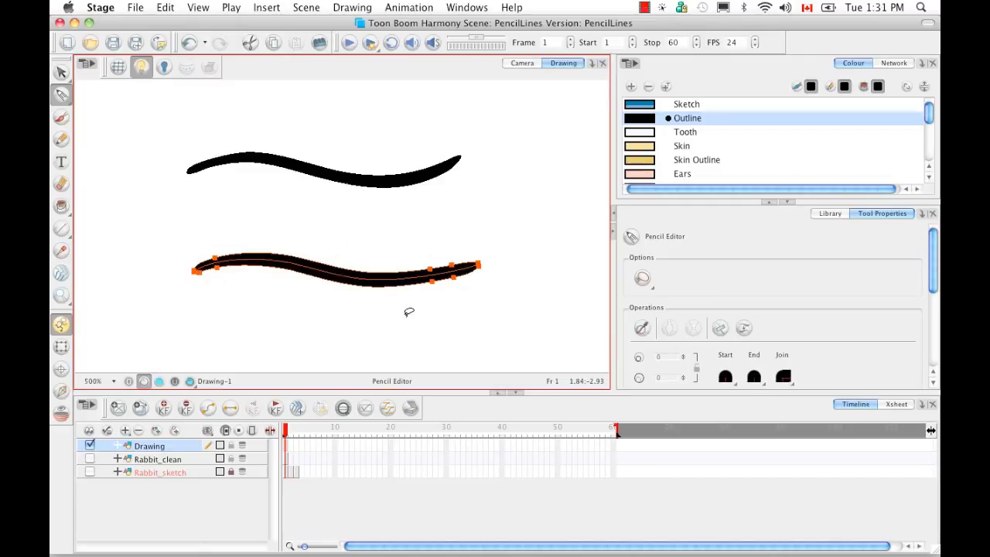
left_click_drag(432, 272, 431, 233)
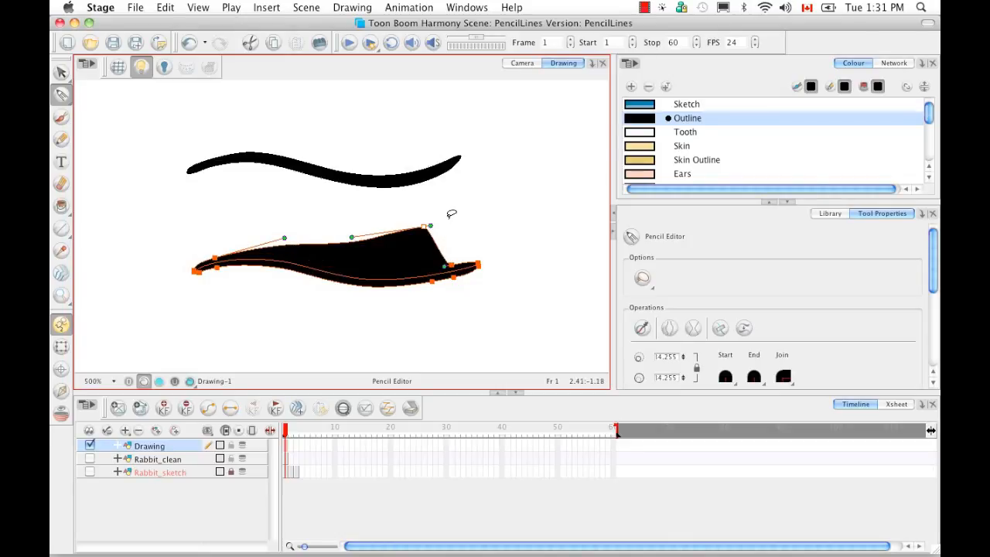
left_click(451, 214)
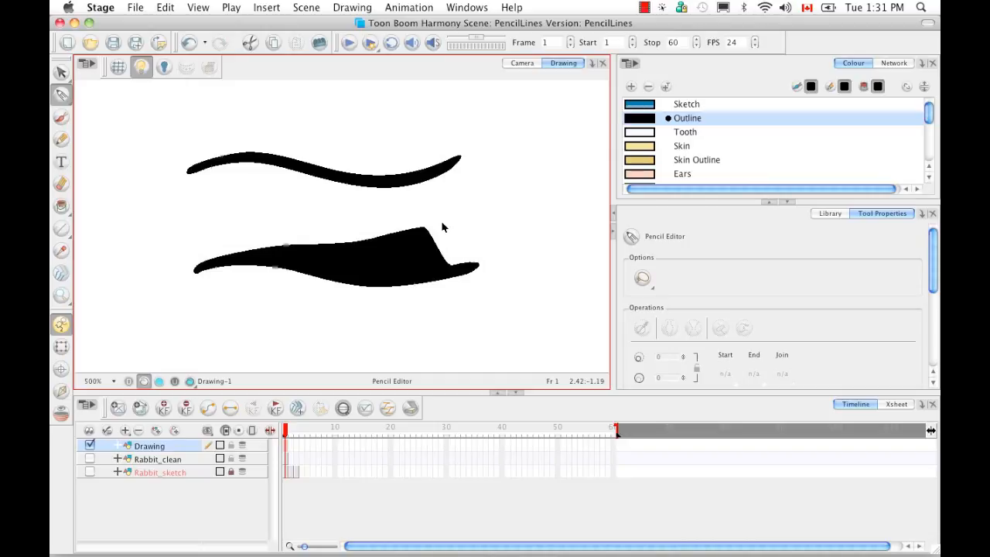
Step: Raise the brush stroke's middle upper contour point with the Contour Editor, and undo the shape changes on both lines
key("alt+a")
left_click(413, 177)
mouse_move(340, 174)
left_mouse_down()
mouse_move(334, 155)
mouse_move(396, 131)
left_mouse_up()
left_click(466, 199)
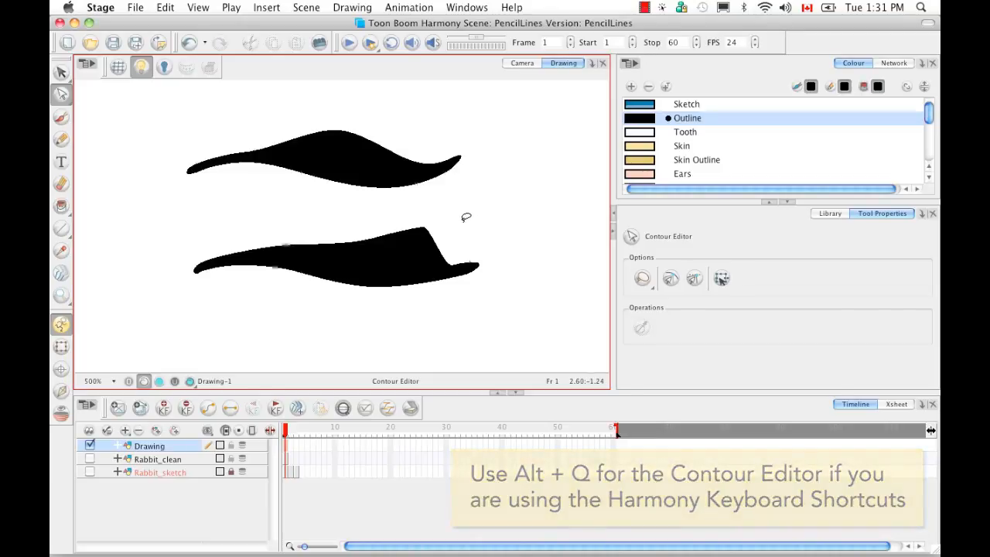
key("super+z")
key("super+z")
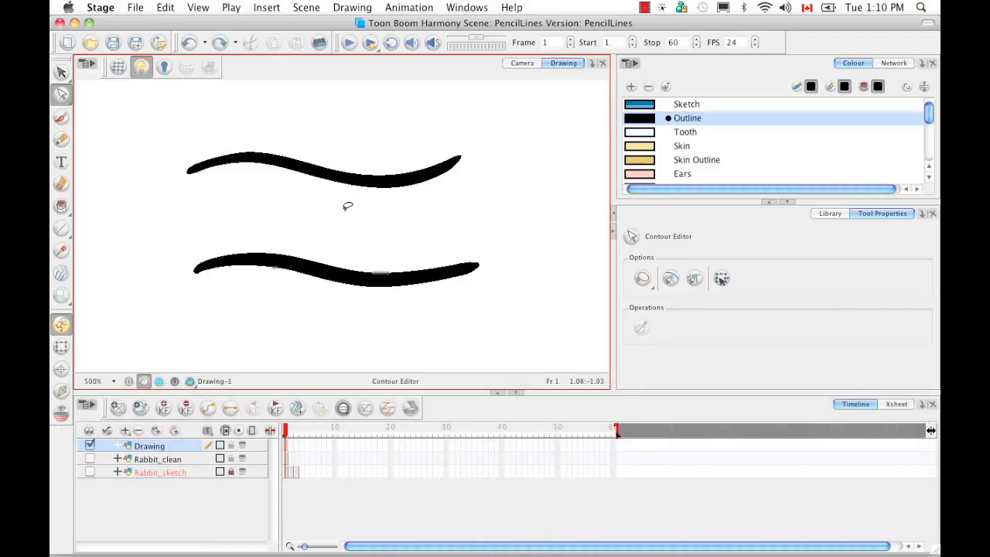
Step: Recolour the brush stroke and the pencil line with the Gradient swatch, and deselect them
key("alt+v")
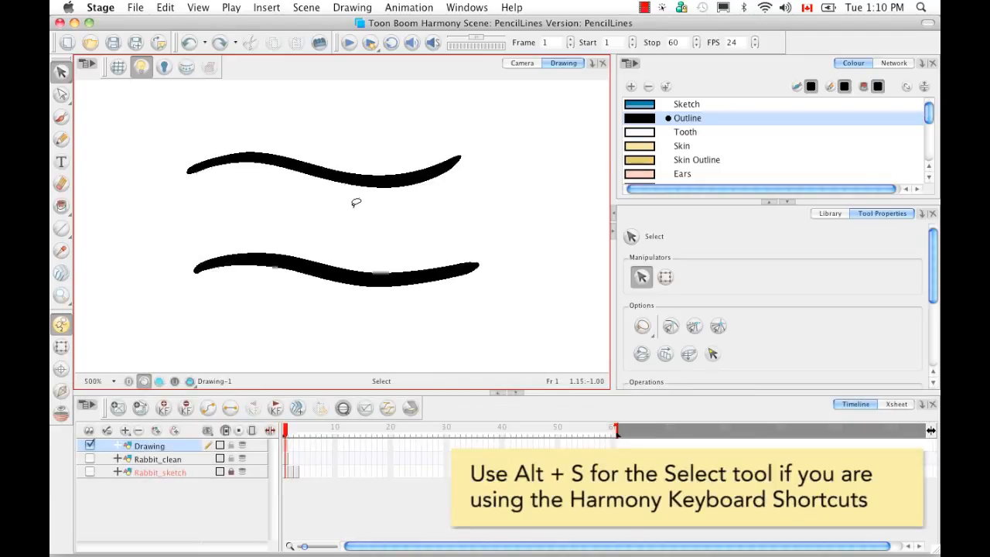
left_click_drag(929, 116, 930, 149)
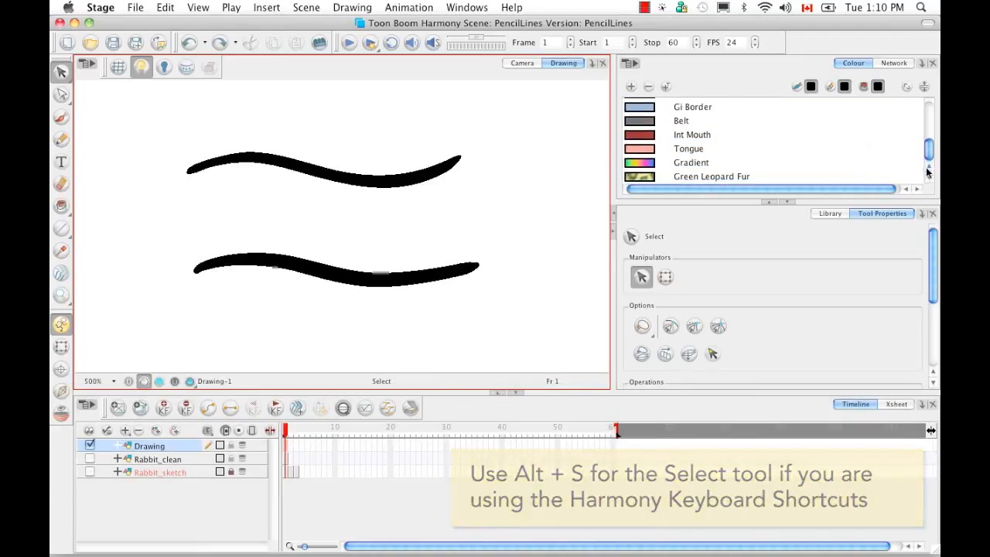
left_click(373, 178)
left_click(640, 166)
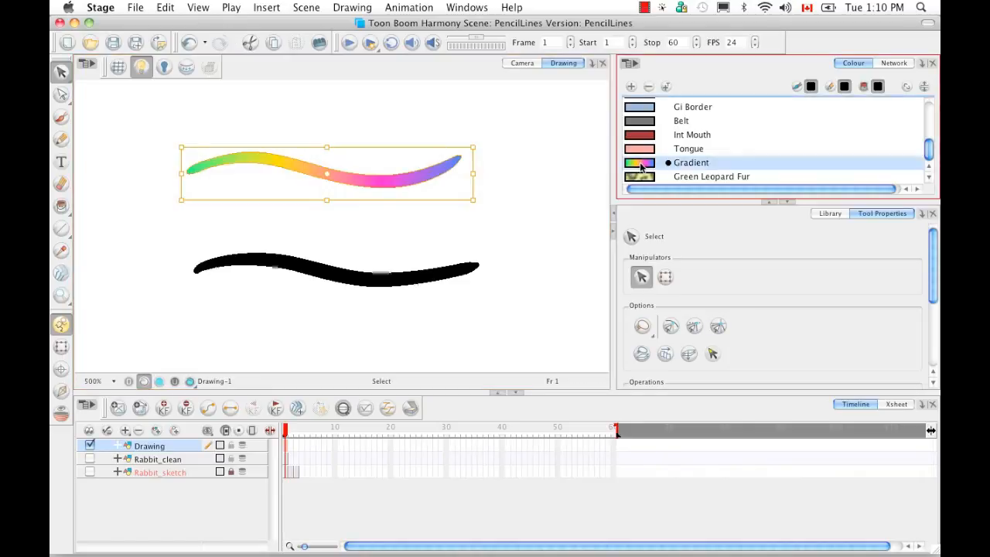
left_click(341, 272)
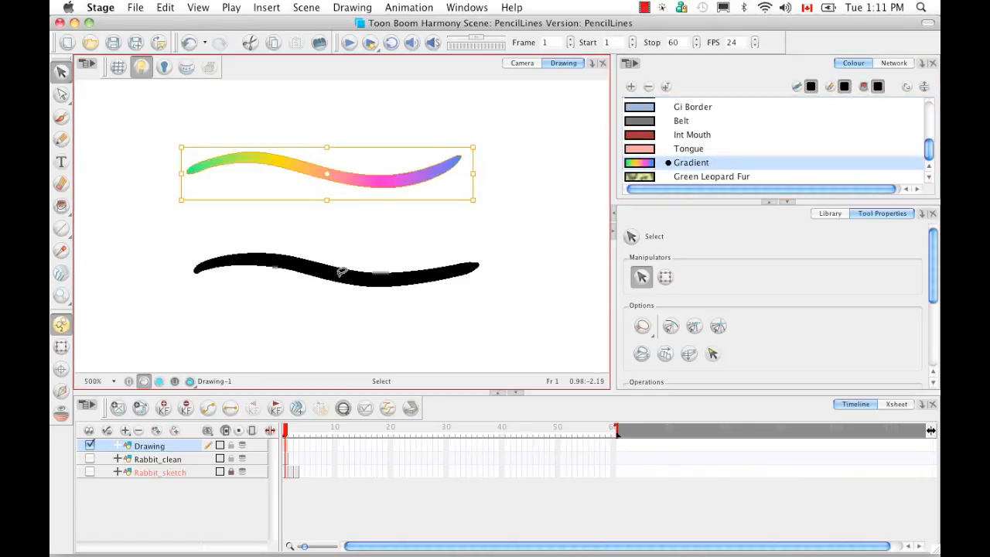
left_click(648, 166)
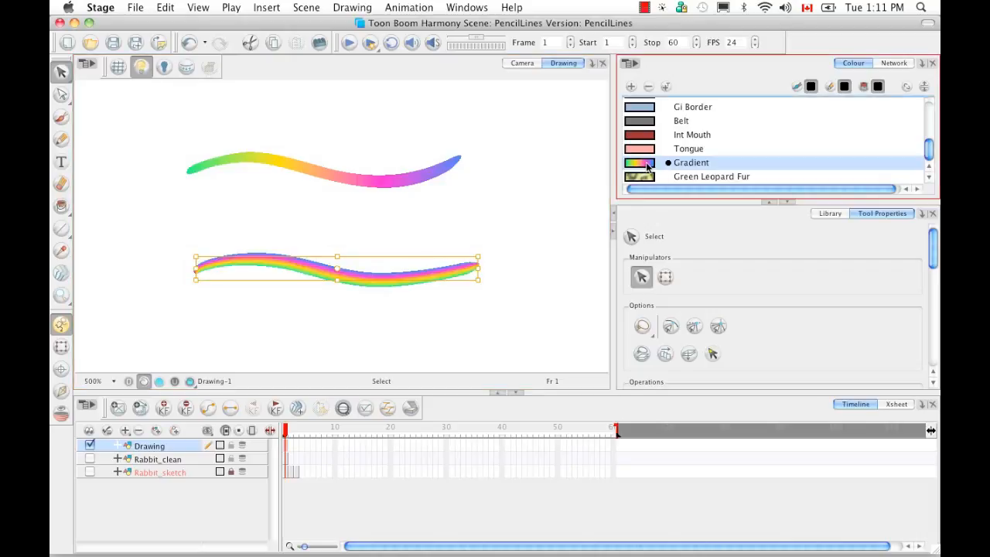
left_click(352, 310)
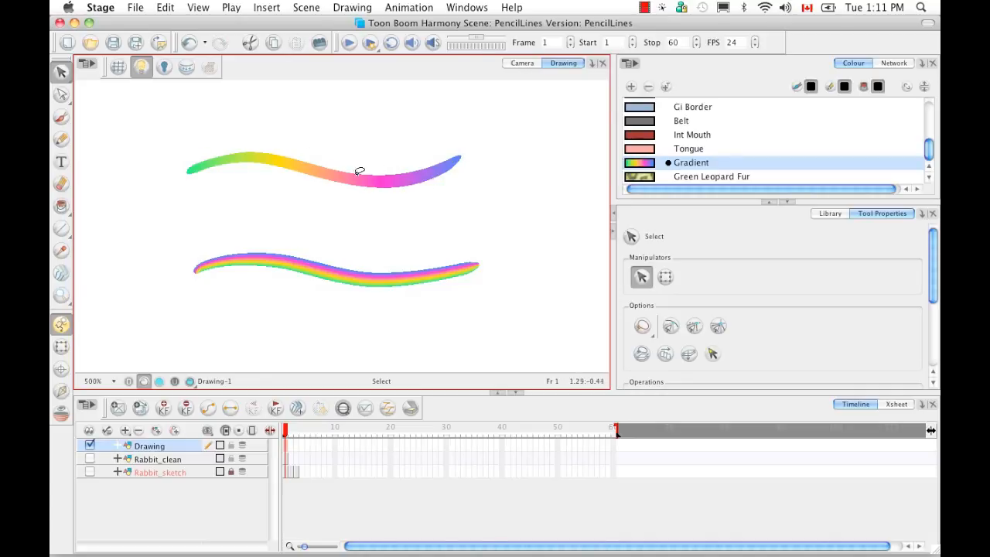
Step: Select the brush stroke and the pencil line in turn to compare how the gradient follows each one
left_click(322, 169)
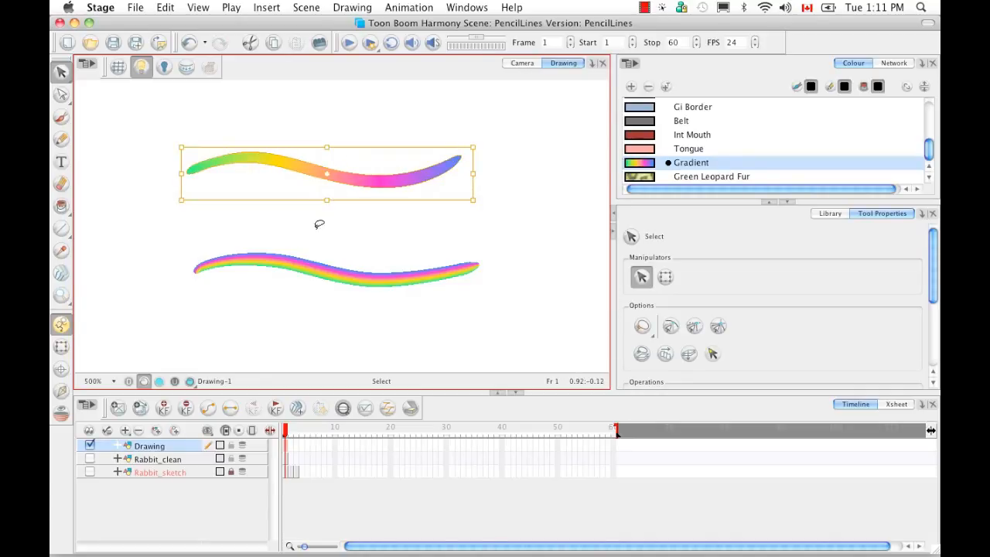
left_click(352, 305)
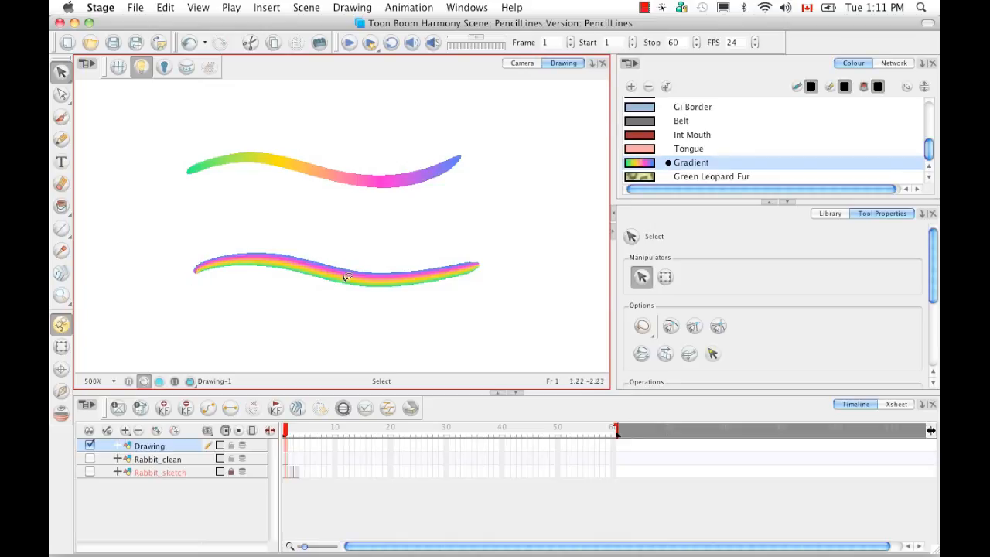
left_click(315, 273)
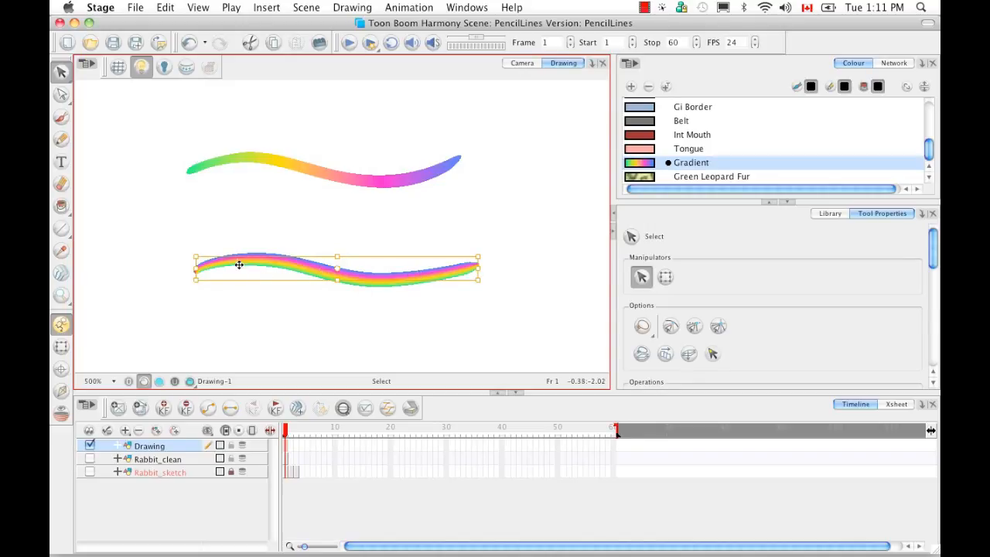
left_click(318, 317)
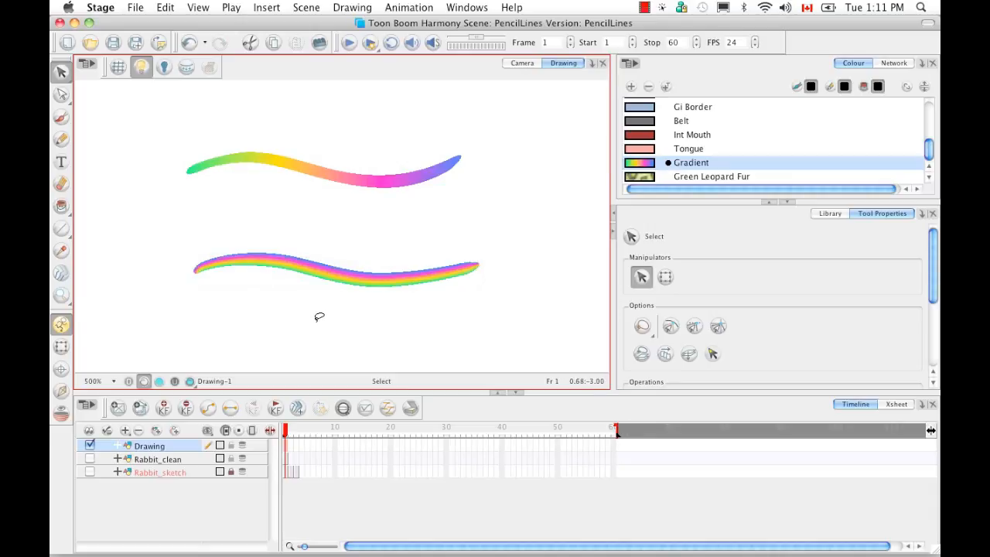
Step: Try bulging the gradient brush stroke upward by its middle contour point with the Contour Editor, and undo the change
left_click(62, 96)
left_click(79, 96)
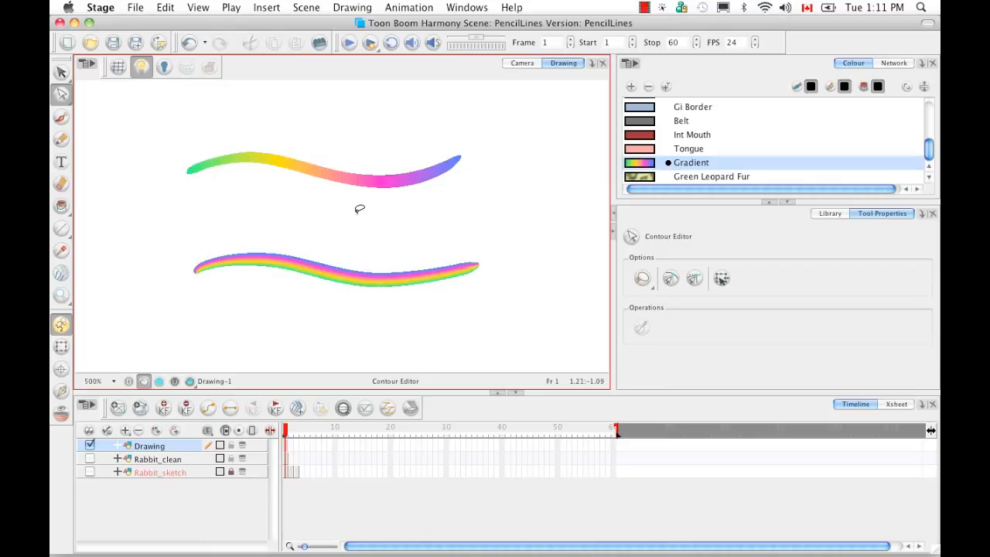
left_click_drag(354, 116, 335, 192)
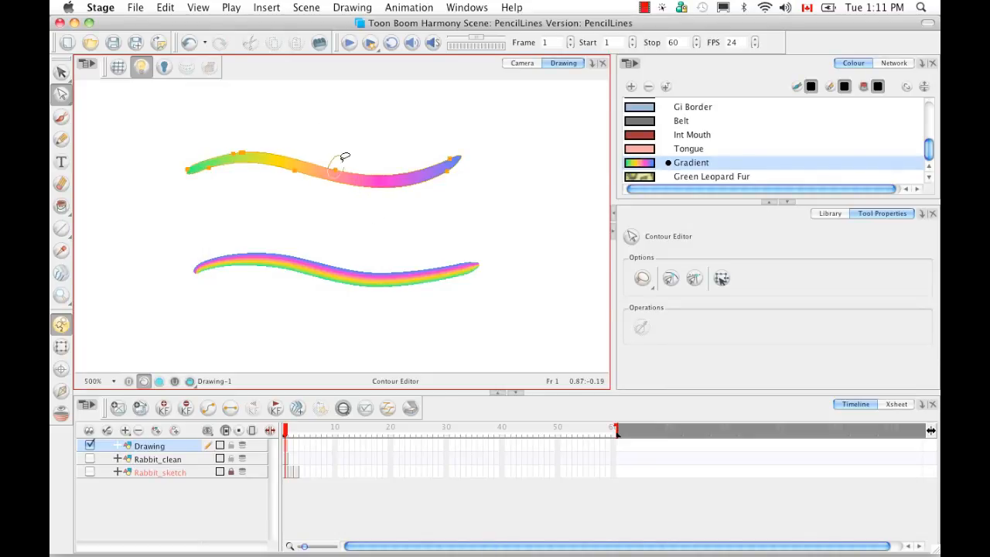
left_click_drag(338, 175, 341, 137)
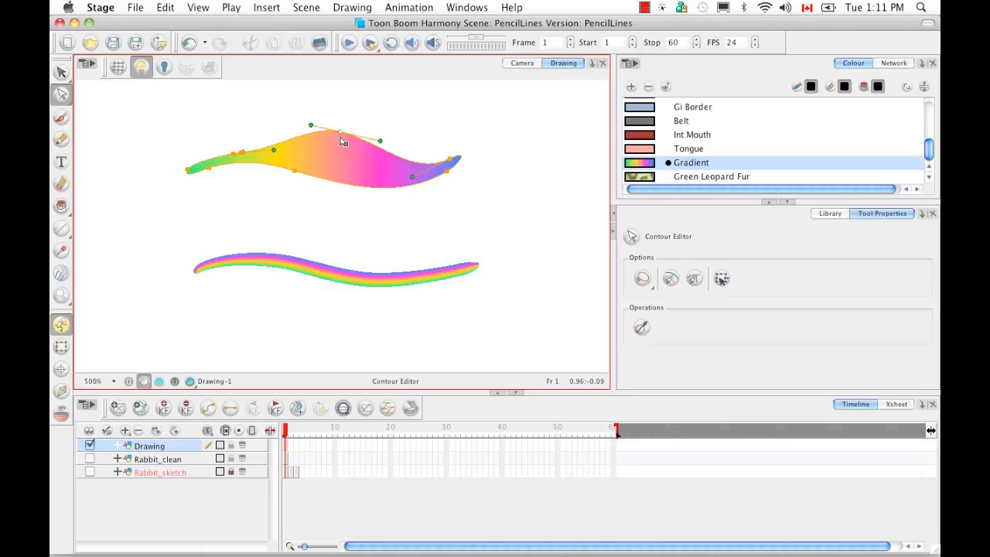
left_click(349, 199)
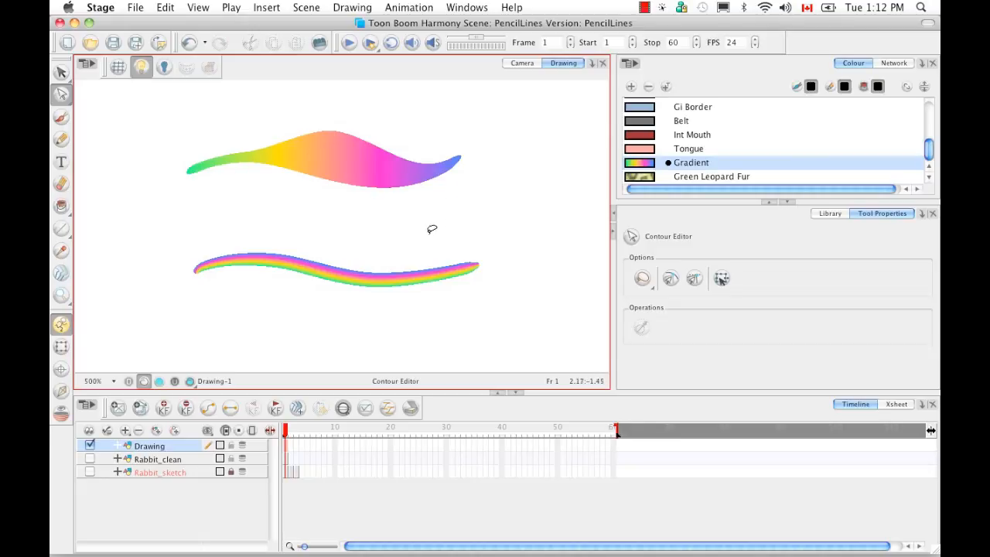
key("super+z")
Step: Bend the gradient pencil line by moving its right-of-centre point up and back down into a deep valley
mouse_move(367, 252)
left_mouse_down()
mouse_move(367, 275)
mouse_move(380, 225)
left_mouse_up()
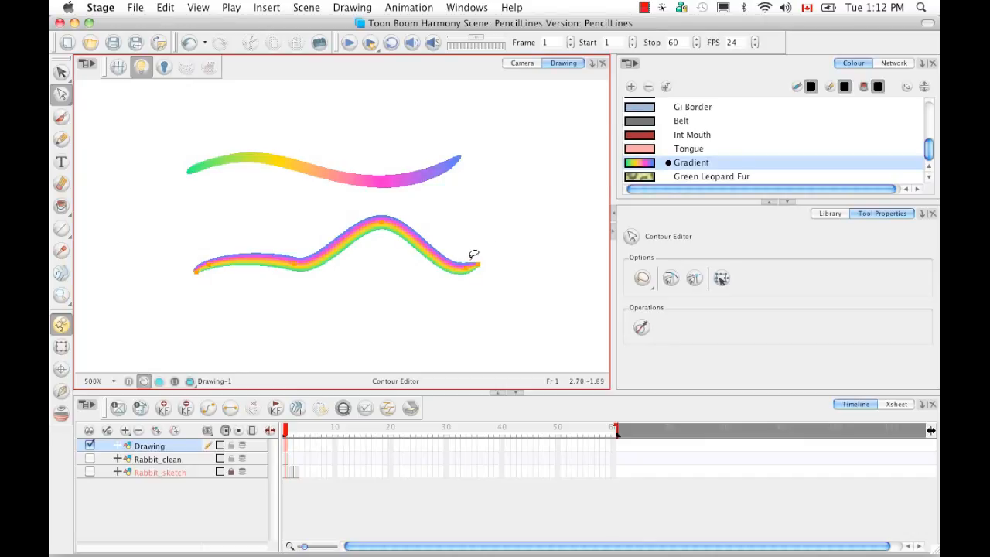
left_click_drag(382, 223, 385, 320)
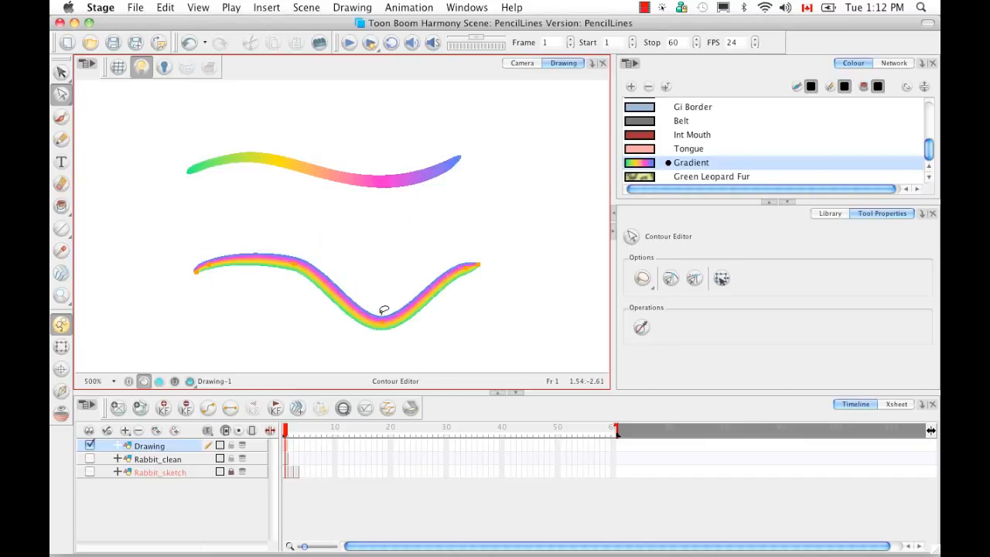
Step: Undo the upward and downward bends of the gradient pencil line
key("super+z")
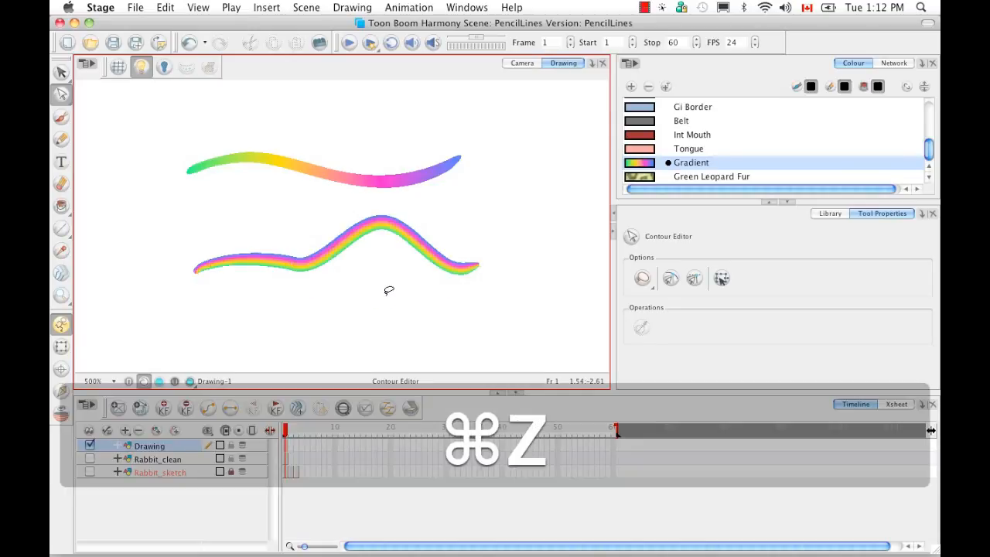
key("super+z")
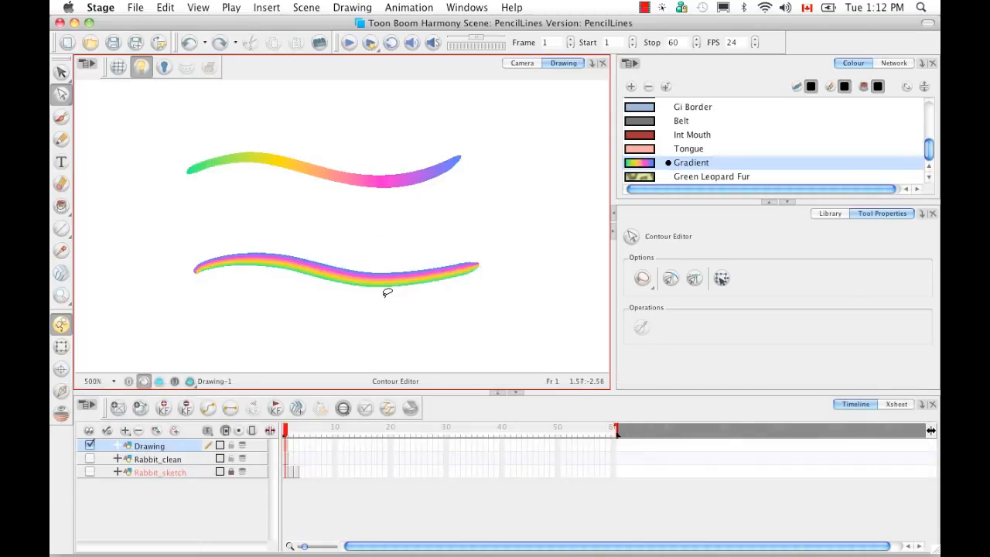
Step: Try thickening the pencil line near its right end by raising its upper thickness point with the Pencil Editor
left_click(64, 92)
left_click(174, 122)
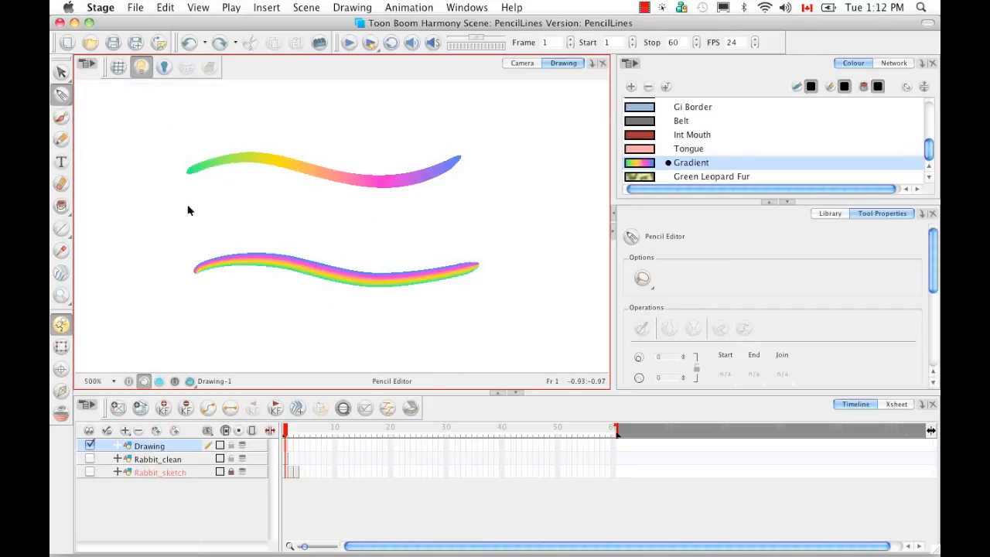
left_click(354, 271)
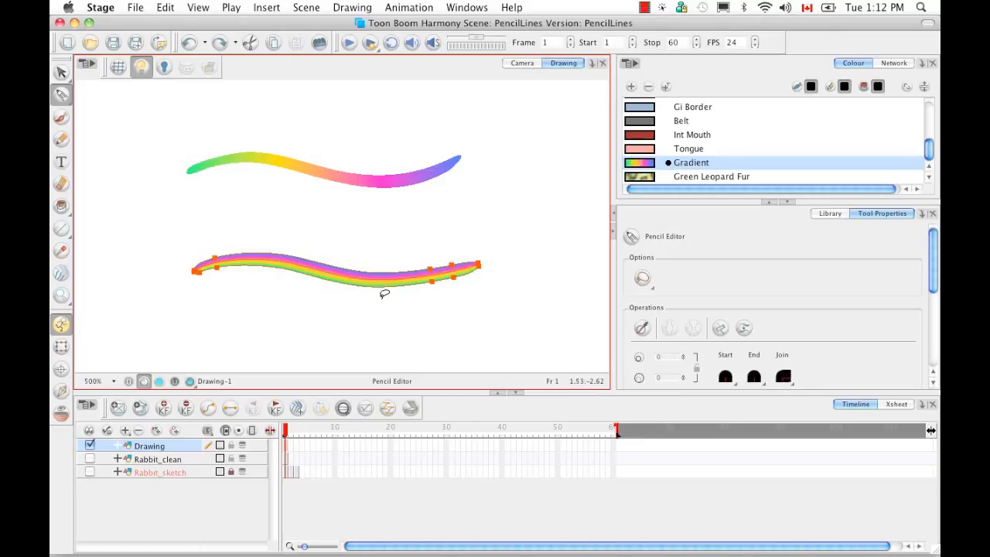
left_click(431, 270)
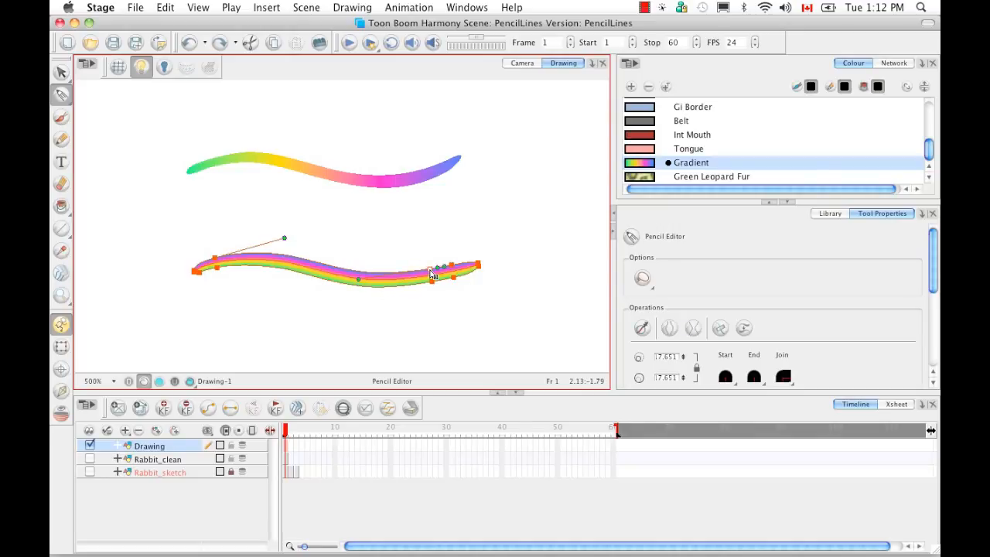
left_click_drag(431, 270, 428, 231)
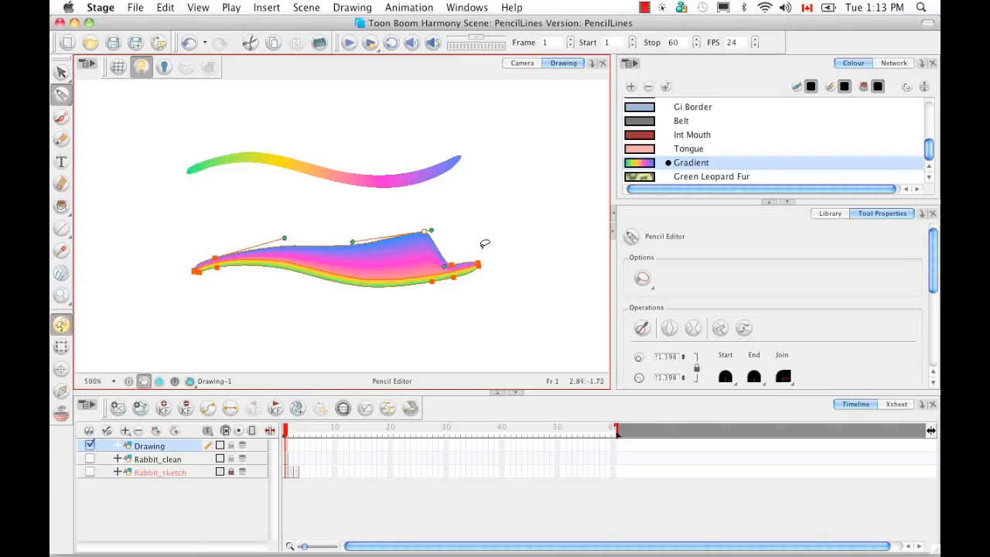
Step: Try bulging the brush stroke upward at its middle contour point, and undo both this and the pencil line's thickness change
left_click_drag(68, 98, 95, 99)
left_click(394, 164)
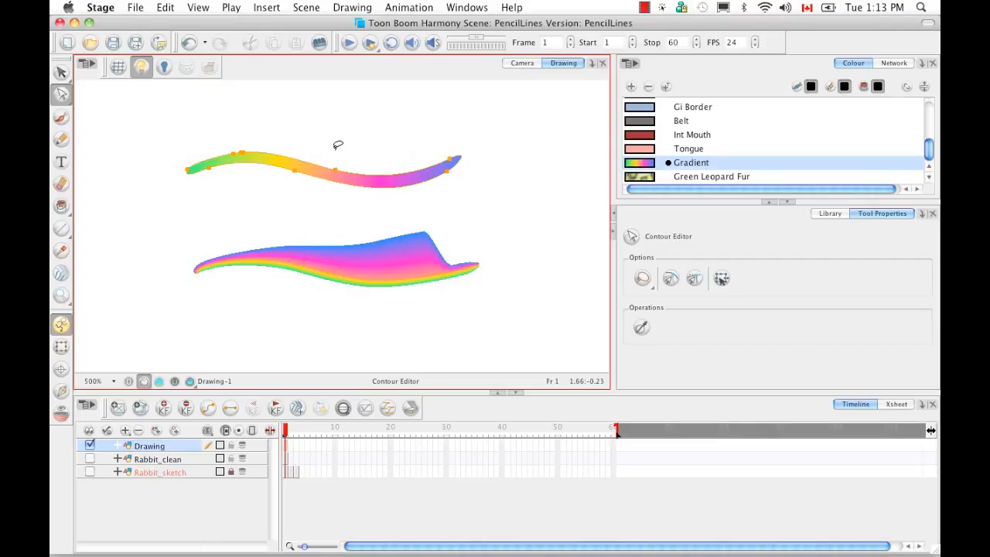
left_click_drag(340, 167, 351, 140)
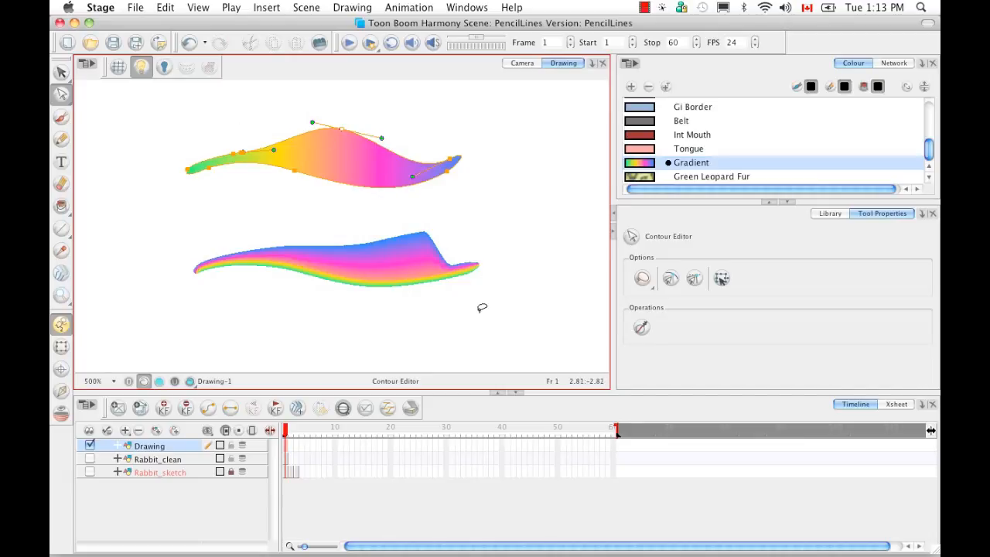
key("super+z")
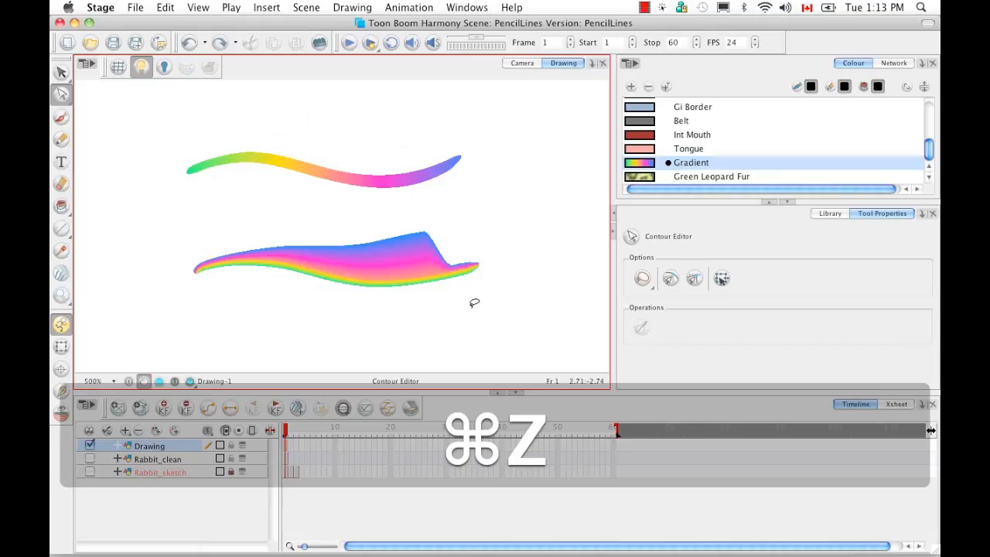
key("super+z")
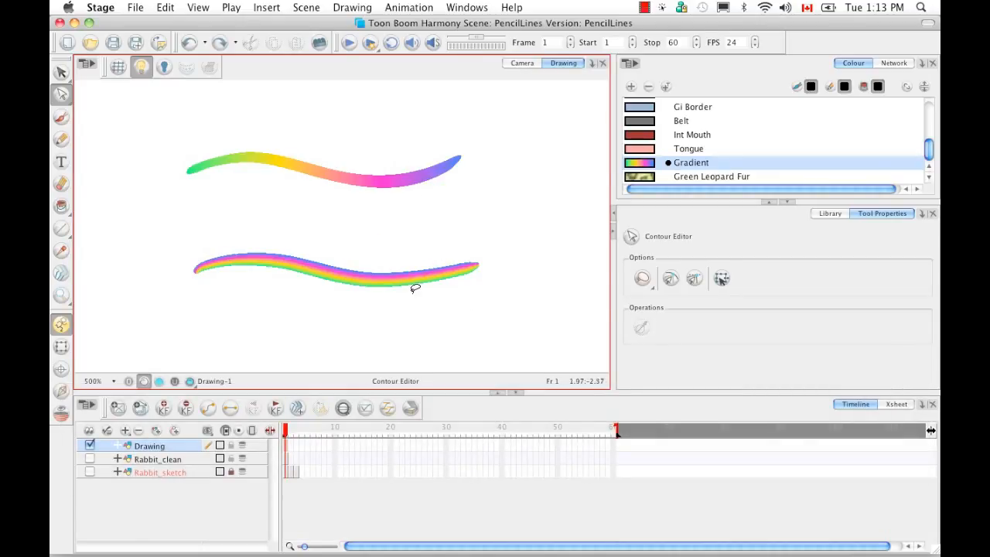
Step: Rotate the brush stroke's gradient about 45 degrees with Edit Gradient/Texture and shorten its span
left_click(63, 97)
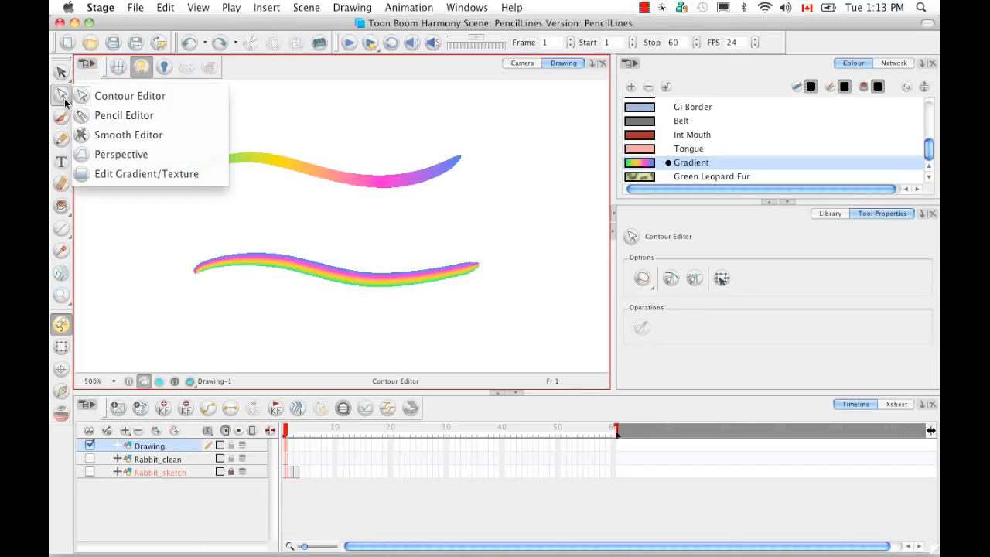
left_click(127, 173)
left_click(372, 184)
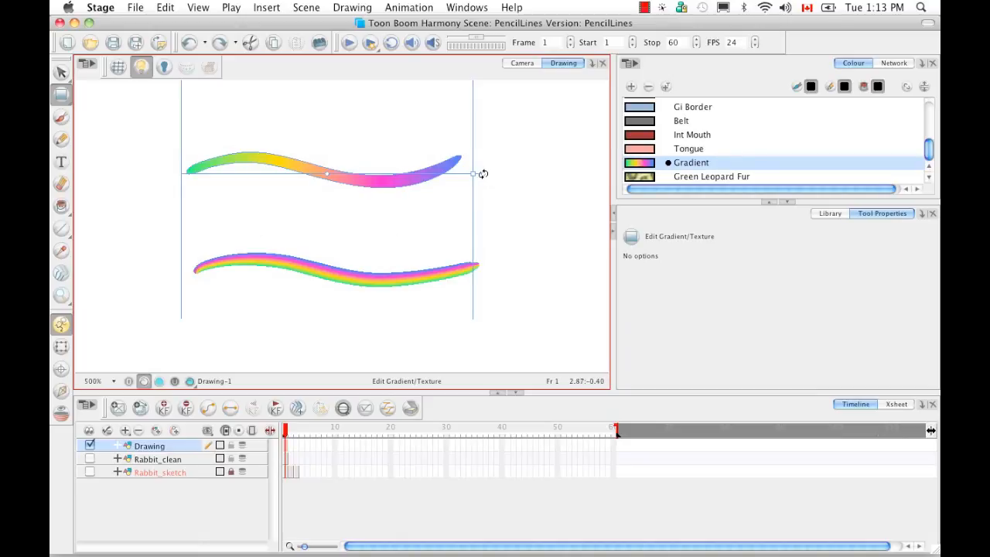
mouse_move(483, 173)
left_mouse_down()
mouse_move(400, 95)
mouse_move(406, 119)
left_mouse_up()
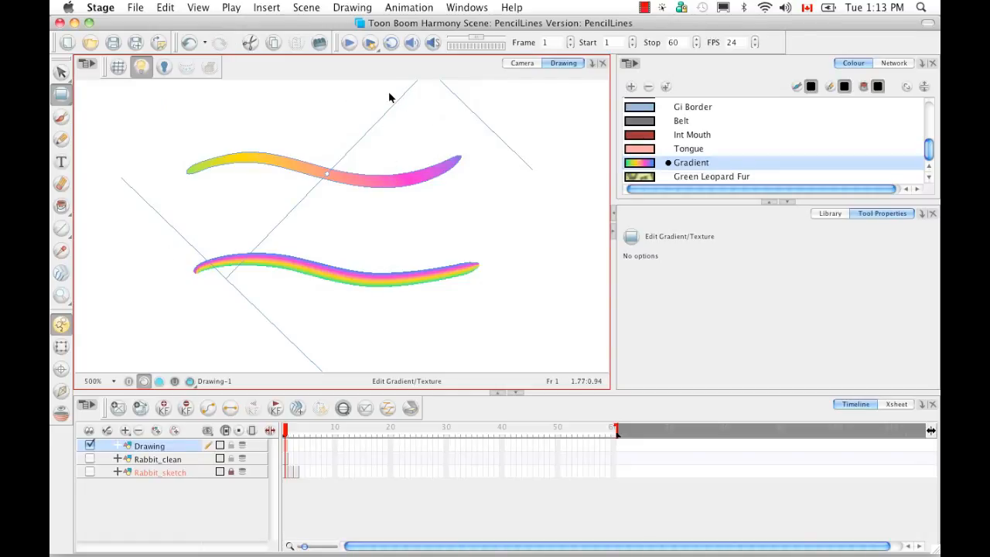
key("super+minus")
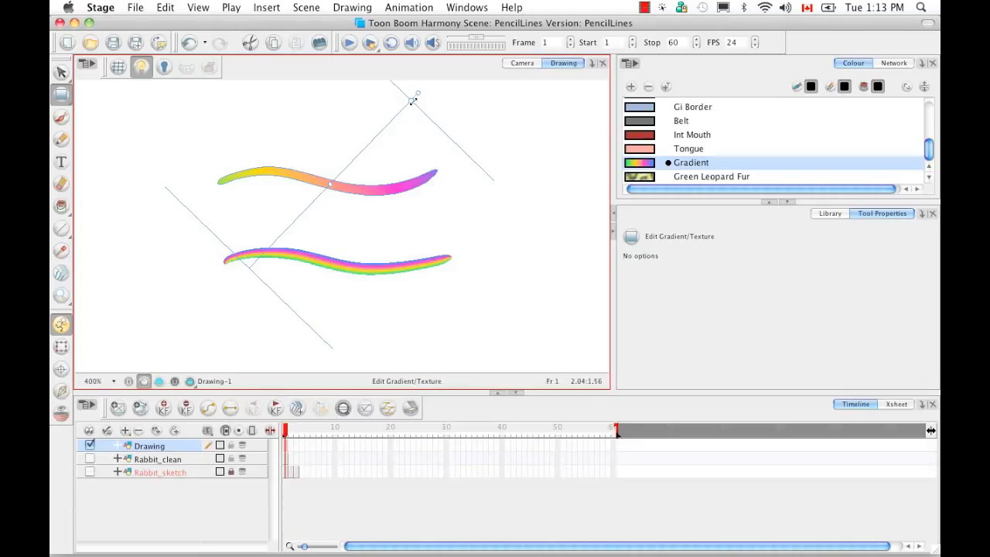
mouse_move(410, 99)
left_mouse_down()
mouse_move(294, 221)
mouse_move(330, 175)
left_mouse_up()
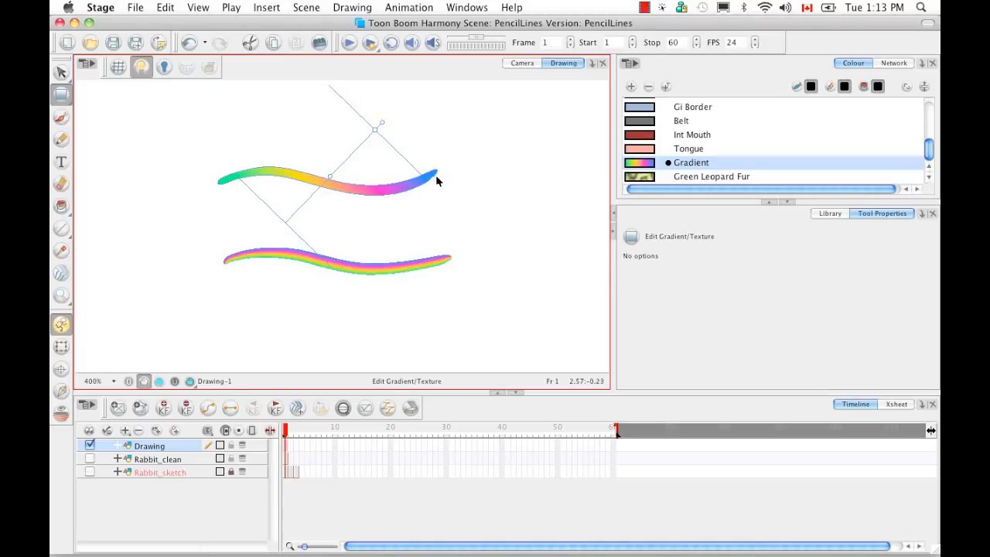
Step: Turn the brush stroke's gradient vertical, compress it to a narrow band and reposition it over the stroke
mouse_move(383, 123)
left_mouse_down()
mouse_move(333, 100)
mouse_move(331, 157)
left_mouse_up()
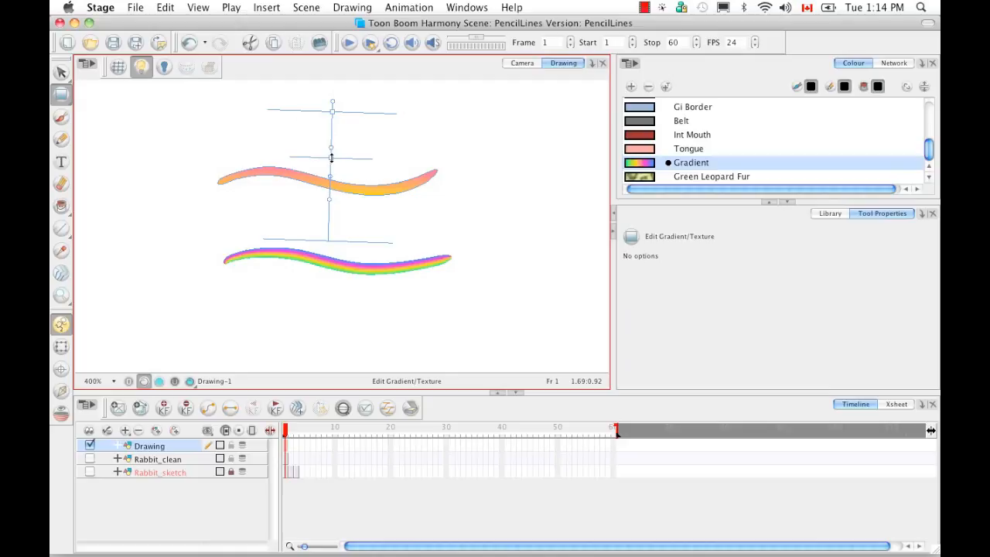
left_click_drag(329, 199, 353, 154)
left_click_drag(353, 112, 350, 177)
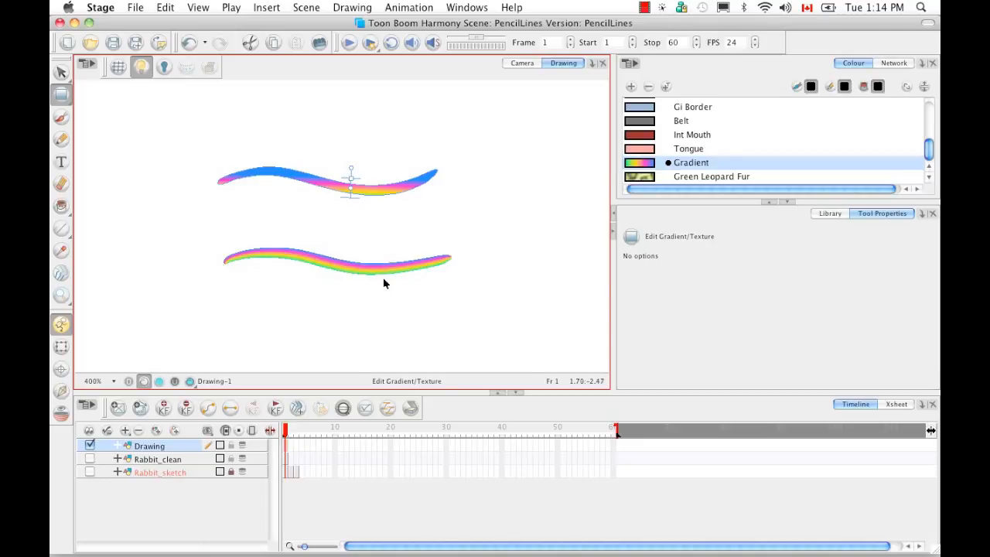
mouse_move(349, 181)
left_mouse_down()
mouse_move(353, 194)
mouse_move(350, 176)
left_mouse_up()
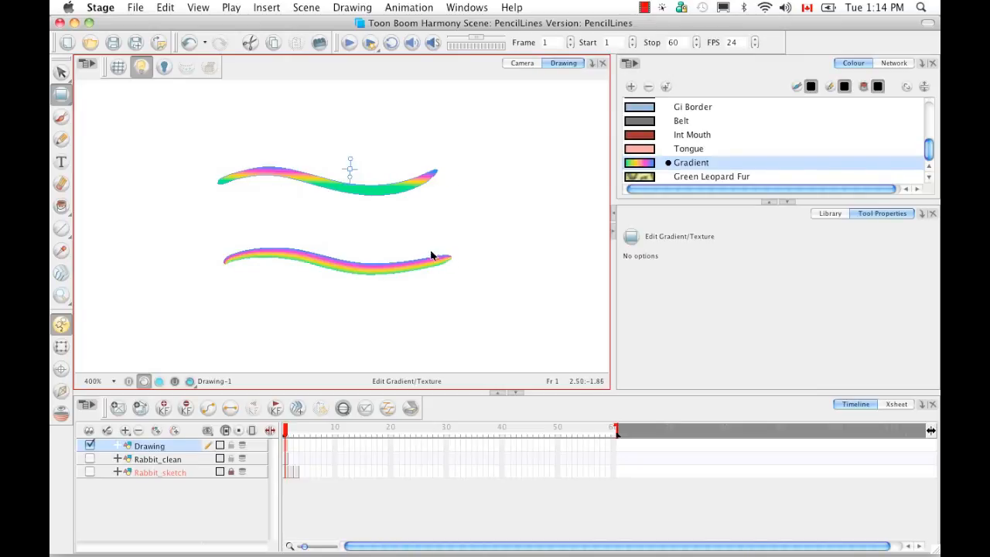
Step: Select the pencil line's gradient, stretch it outward across the line's thickness, and narrow it back to the line's width
left_click(403, 301)
left_click_drag(344, 290, 358, 296)
key("super+equal")
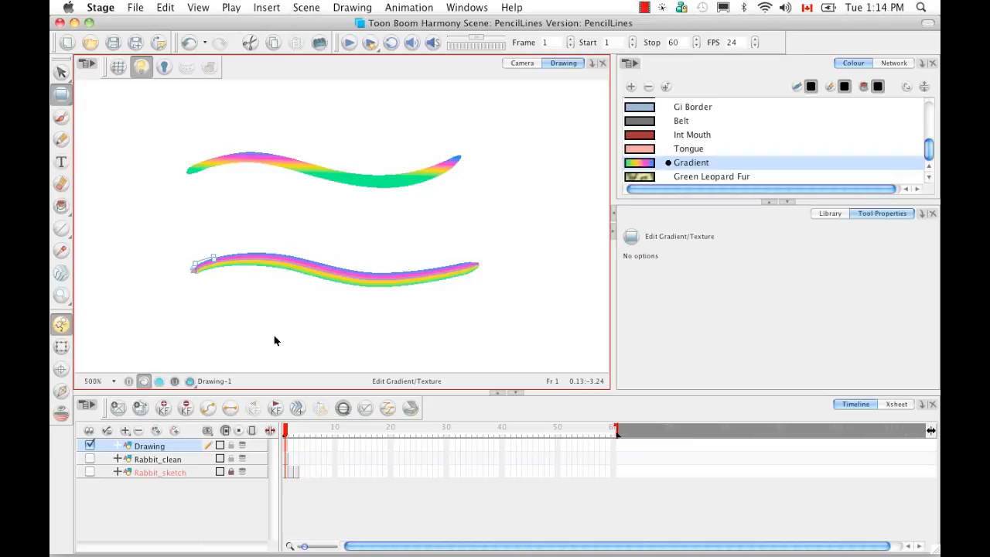
key("super+equal")
key("super+equal")
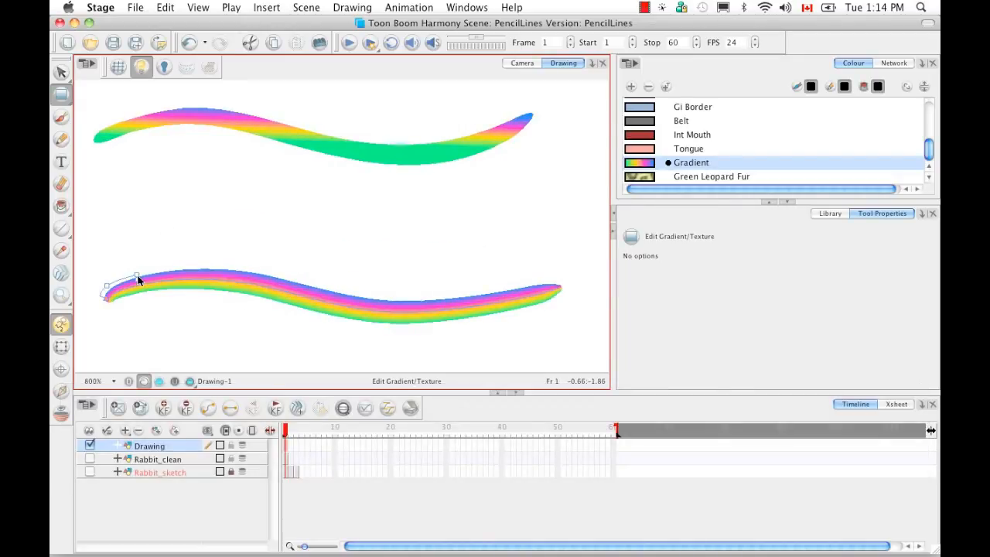
left_click_drag(137, 279, 126, 248)
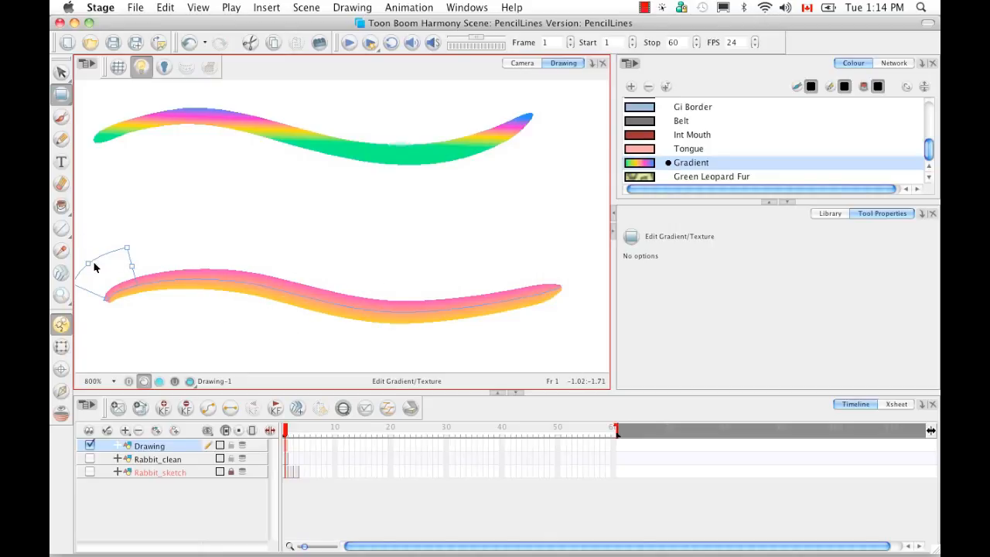
left_click_drag(95, 268, 109, 286)
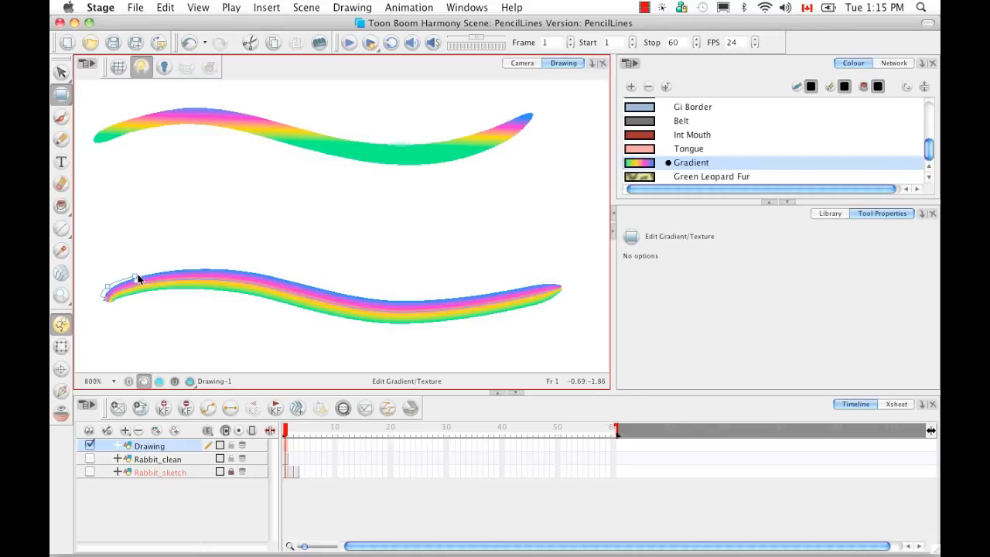
Step: Try extending the pencil line's gradient frame along the line, undo each attempt, refit the gradient to the line's width and deselect it
mouse_move(136, 276)
left_mouse_down()
mouse_move(189, 269)
mouse_move(358, 296)
left_mouse_up()
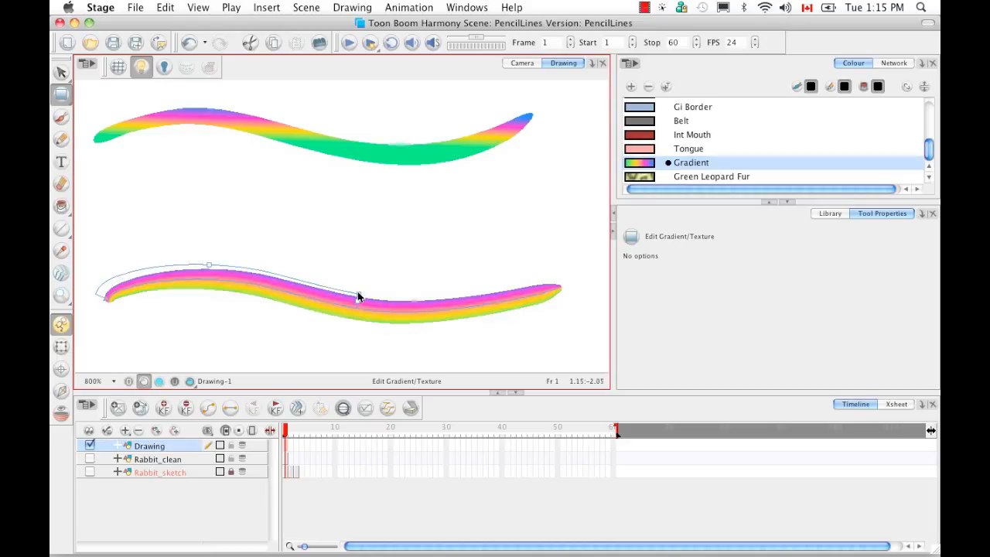
key("super+z")
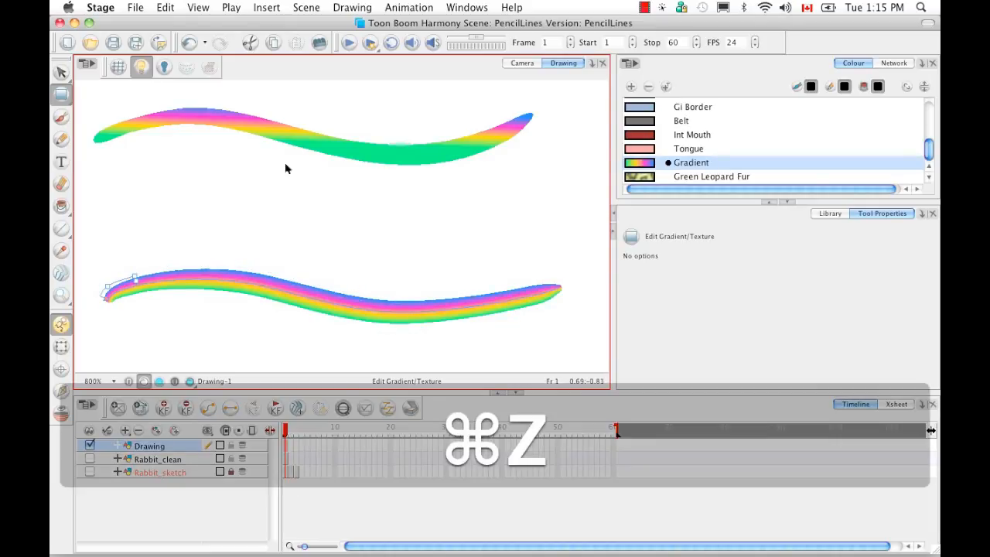
left_click(106, 282)
mouse_move(104, 282)
left_mouse_down()
mouse_move(286, 281)
mouse_move(377, 302)
left_mouse_up()
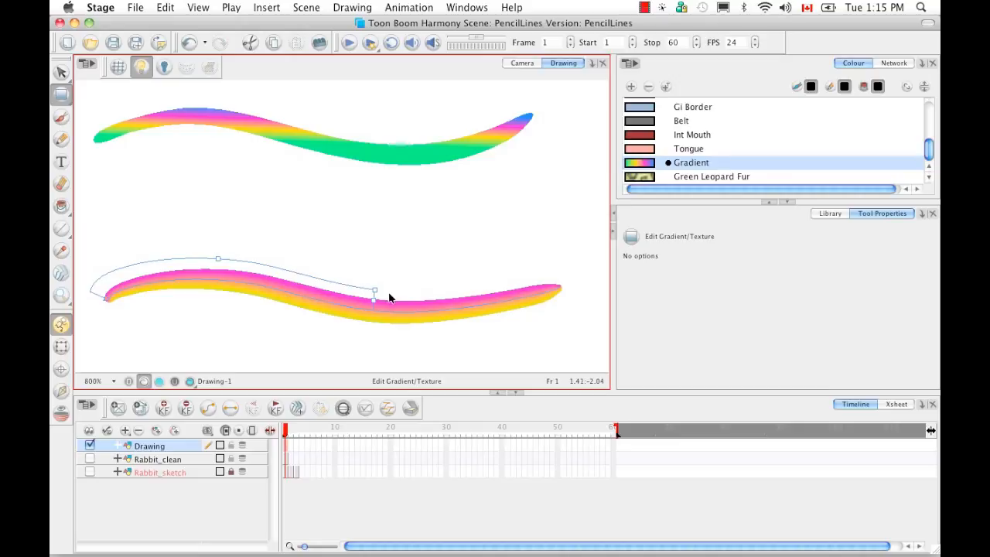
key("super+z")
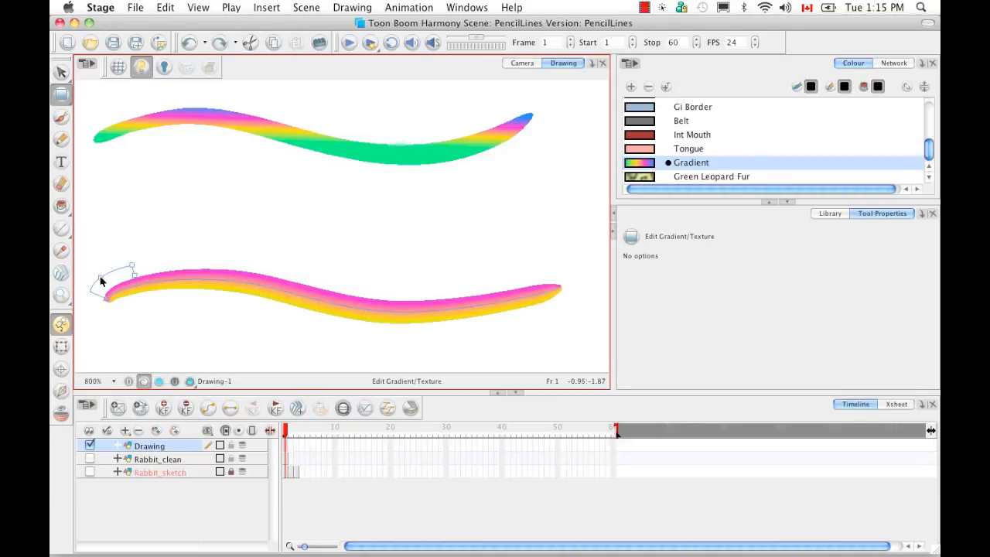
left_click_drag(94, 264, 115, 292)
left_click(142, 316)
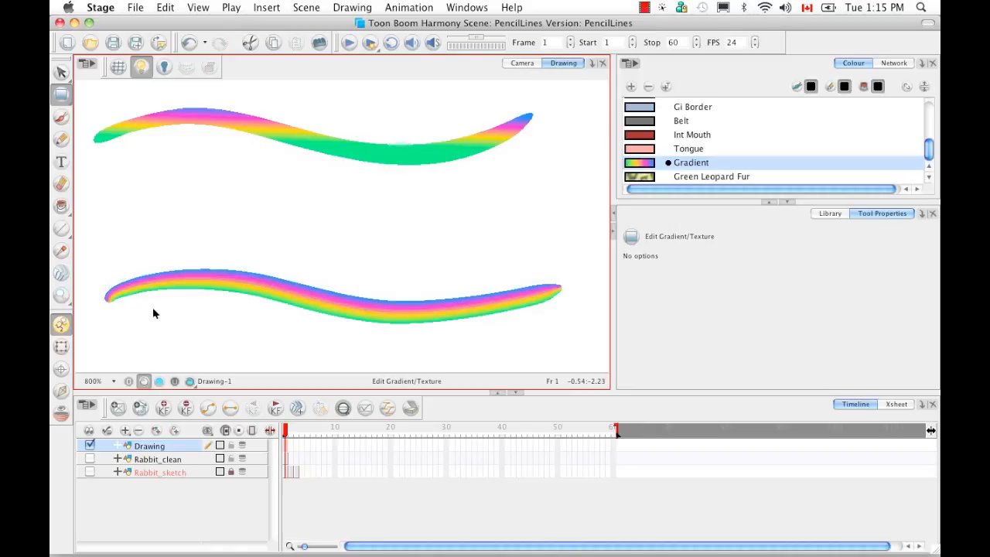
Step: Examine the solid Tongue swatch and the Gradient swatch in the Colour Picker, closing it after each one
left_click(648, 152)
double_click(647, 152)
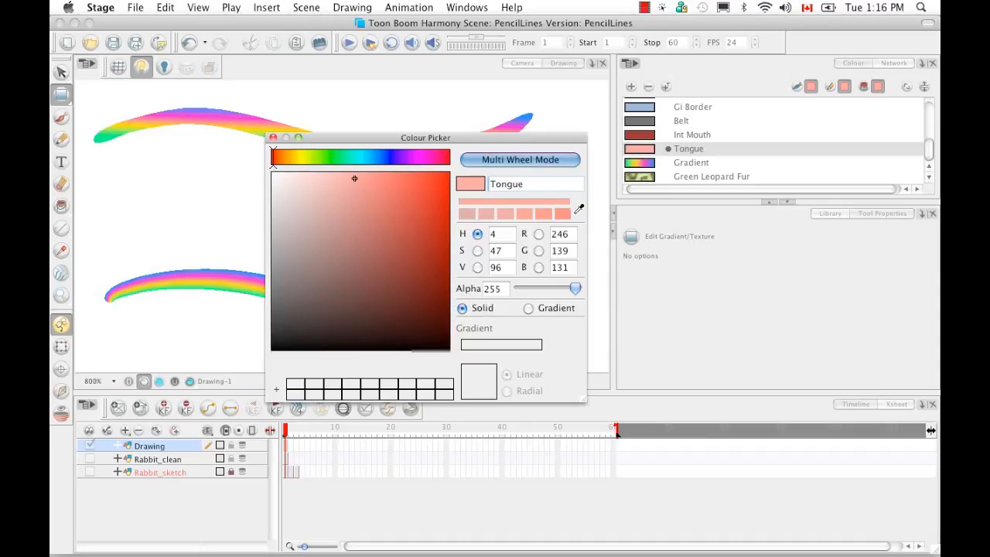
left_click(272, 137)
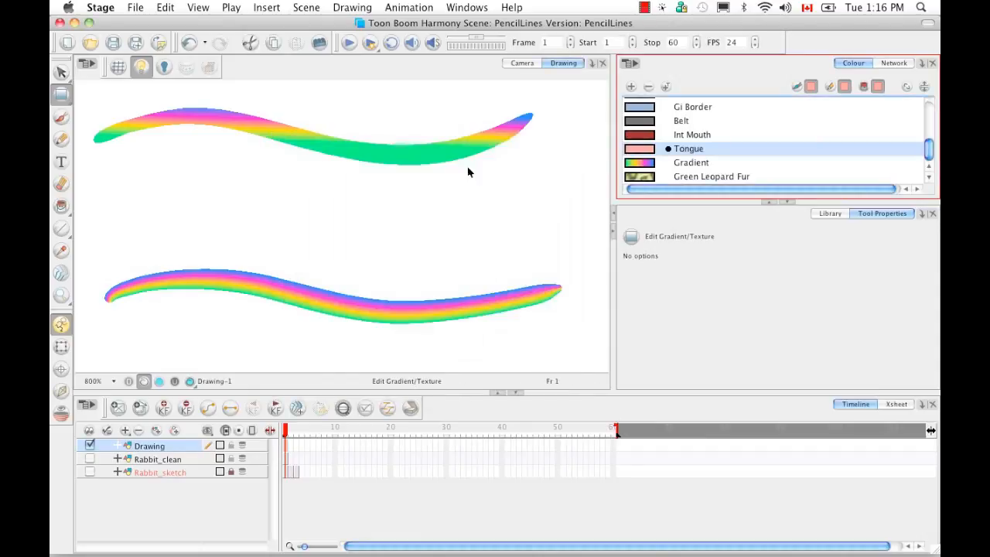
left_click(644, 165)
double_click(644, 166)
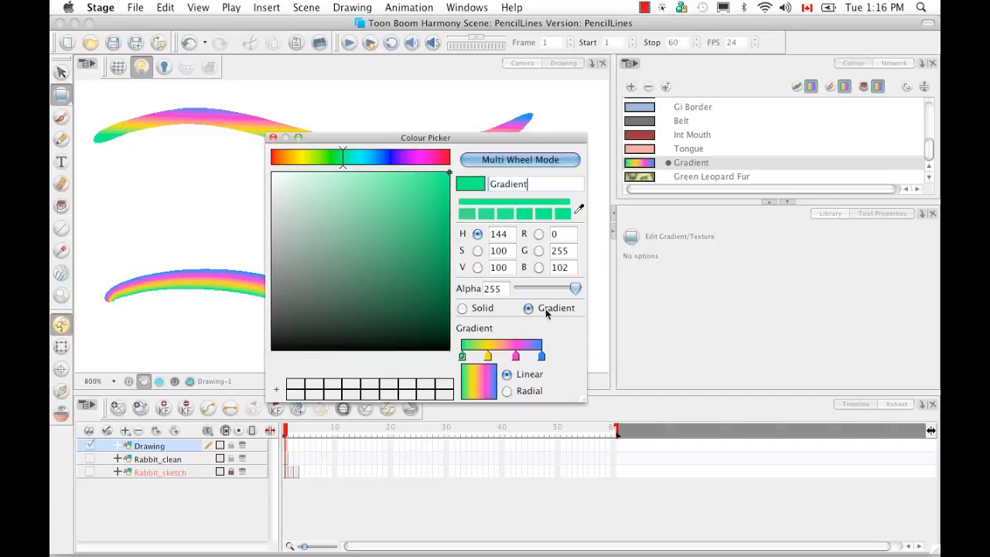
left_click(274, 139)
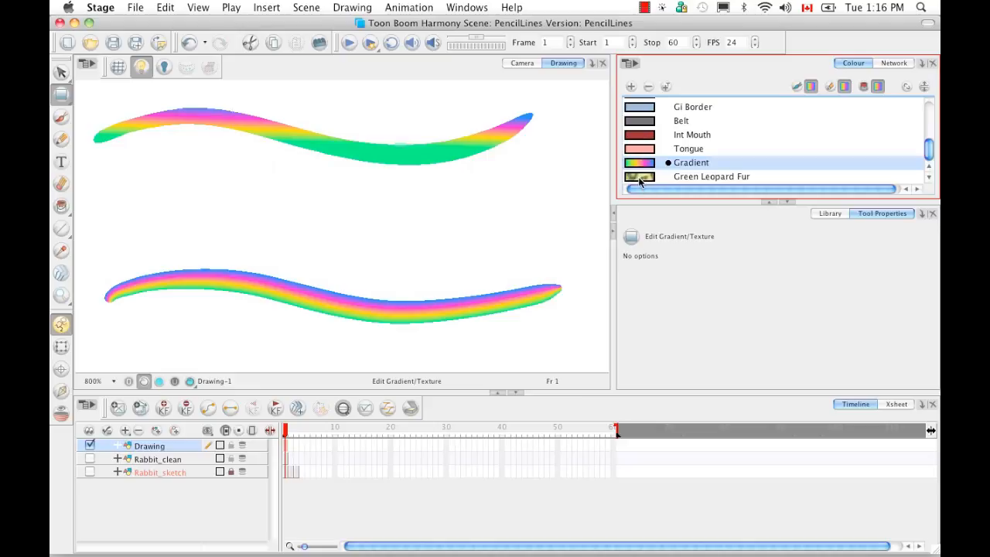
Step: Recolour the brush stroke with the Green Leopard Fur texture swatch
left_click(706, 177)
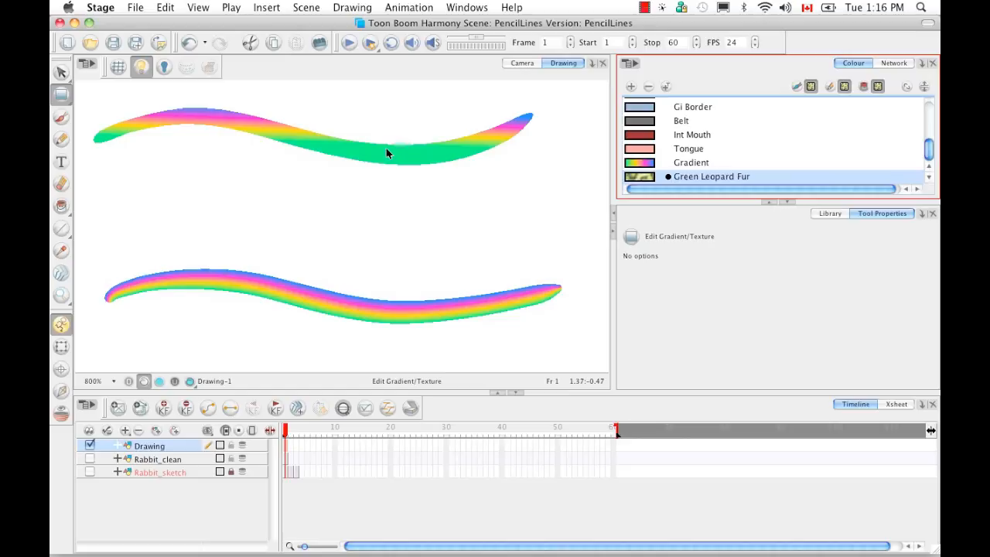
key("alt")
key("alt+v")
left_click(283, 137)
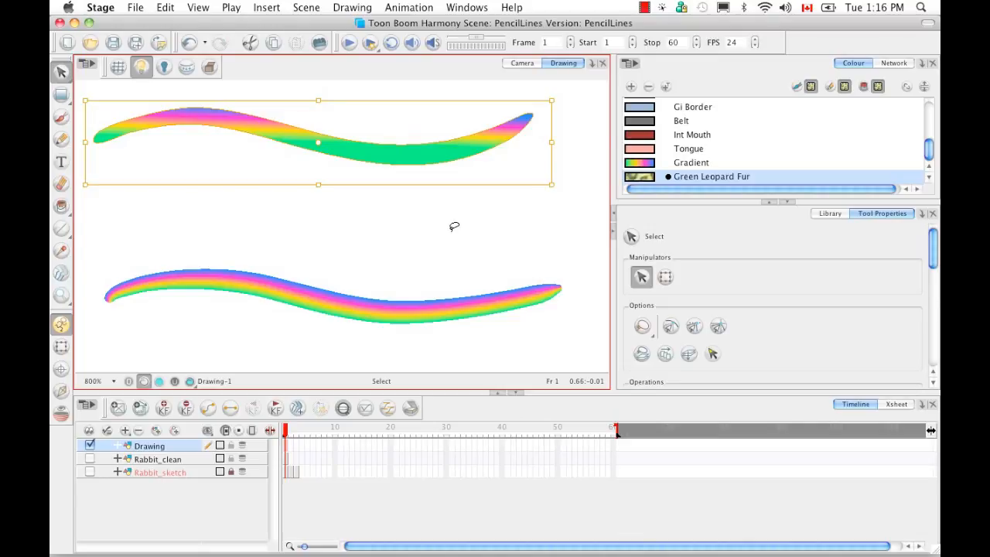
left_click(641, 178)
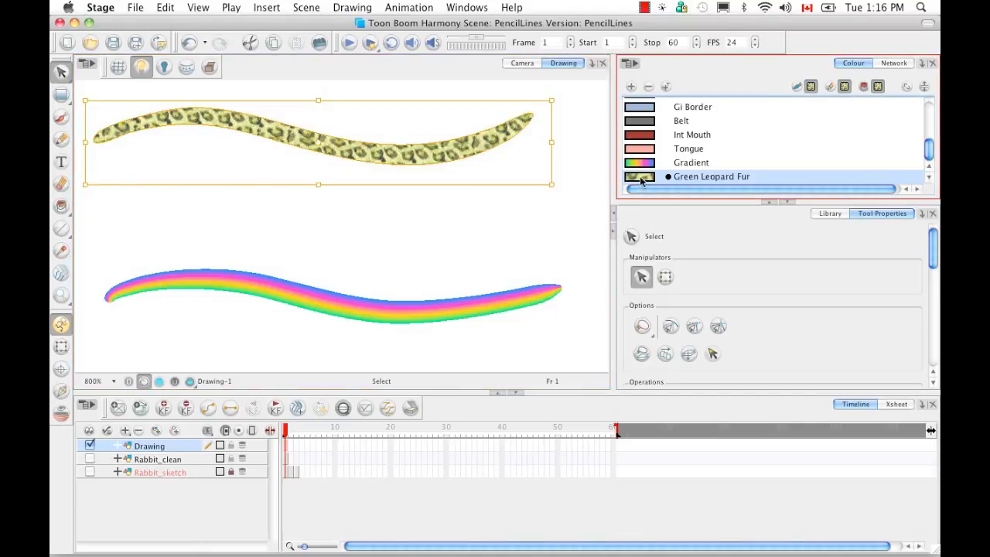
Step: Recolour the pencil line with the Green Leopard Fur texture swatch and deselect it
left_click(409, 317)
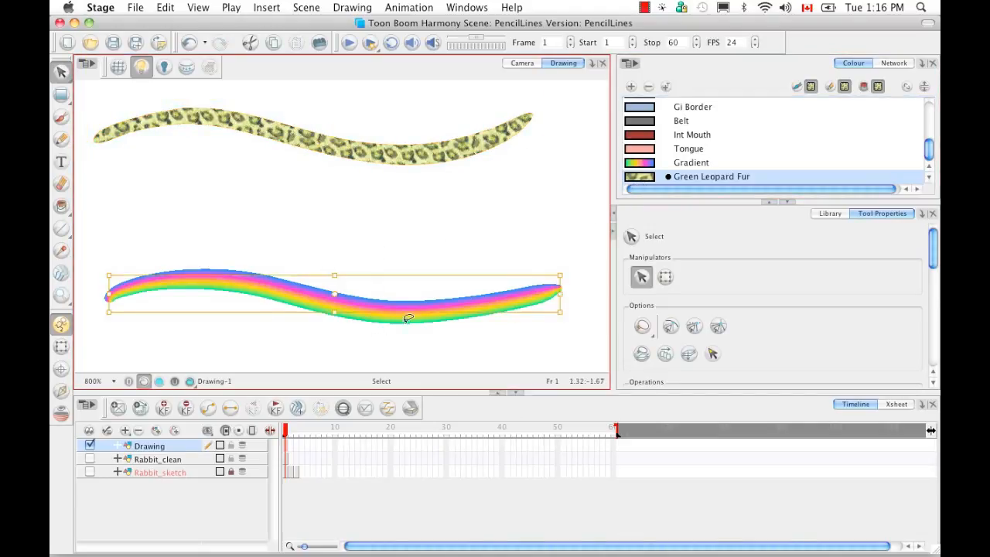
left_click(642, 179)
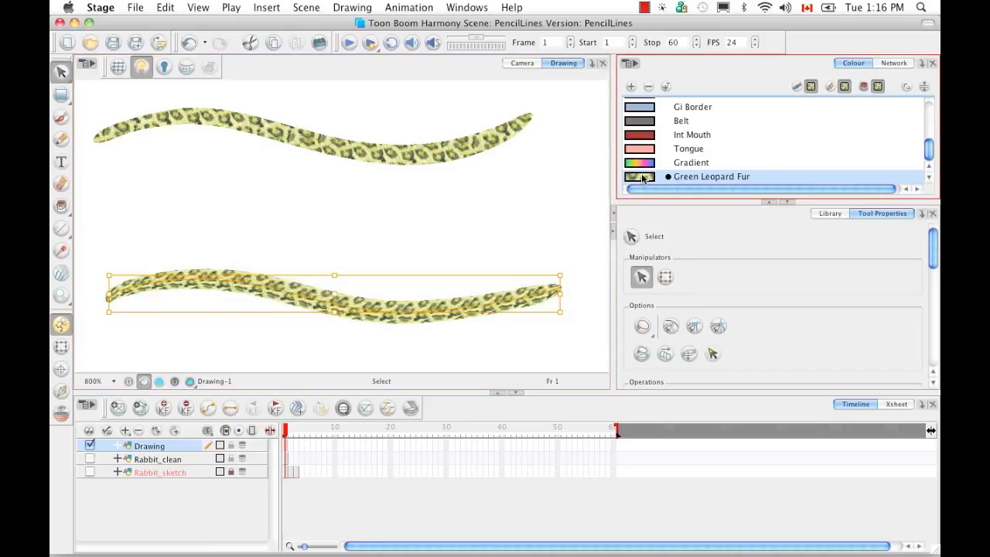
left_click(385, 223)
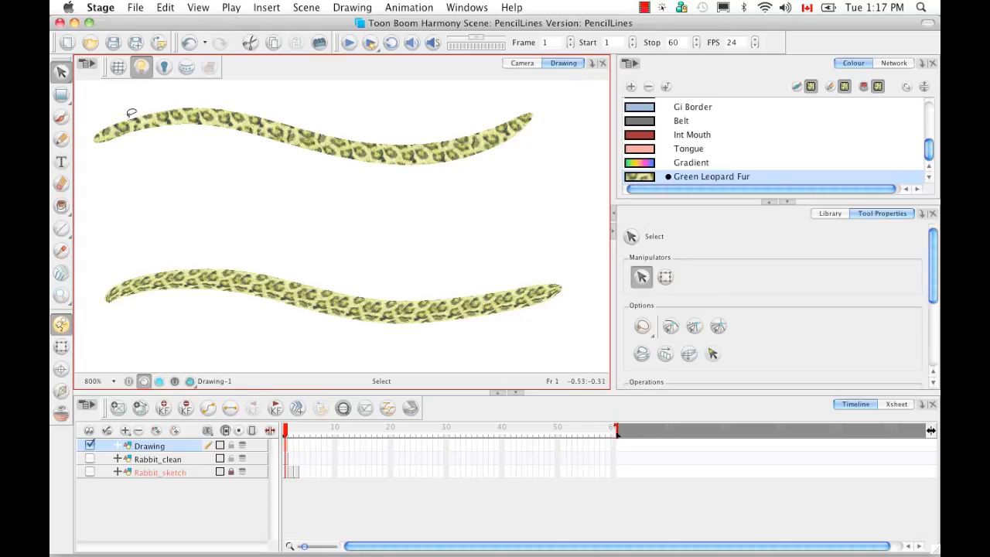
Step: Try bulging the brush stroke's upper edge upward with the Contour Editor, and undo the change
left_click(62, 93)
left_click(374, 150)
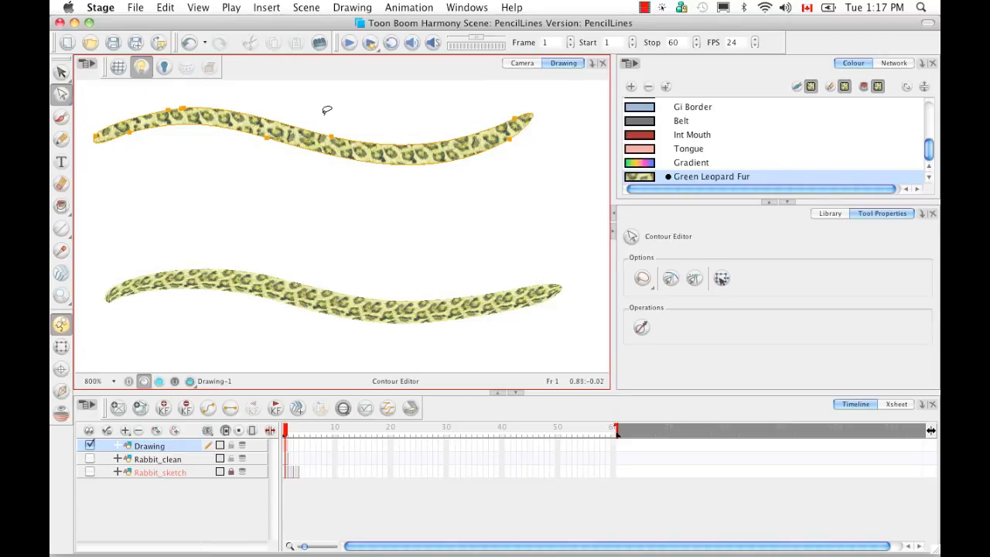
left_click_drag(338, 136, 343, 105)
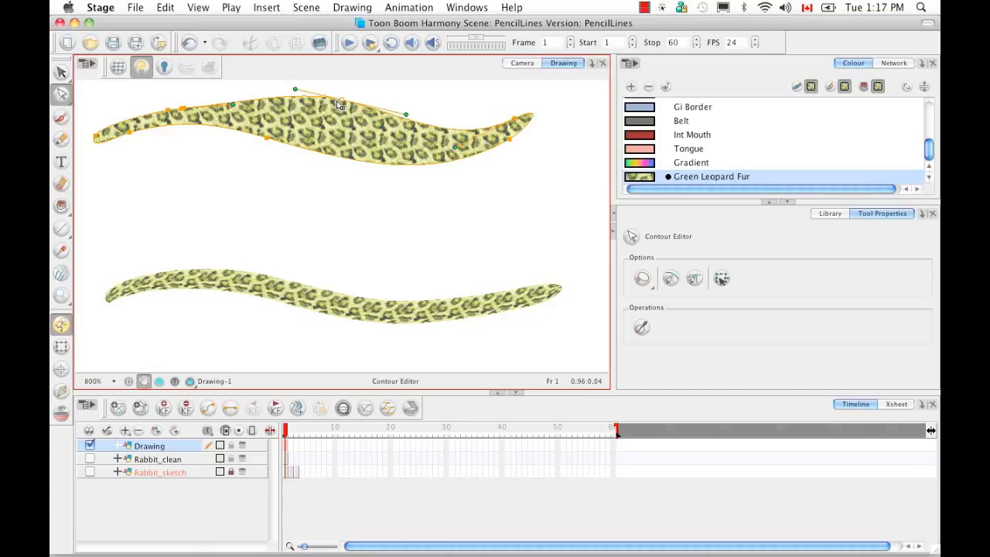
left_click(326, 169)
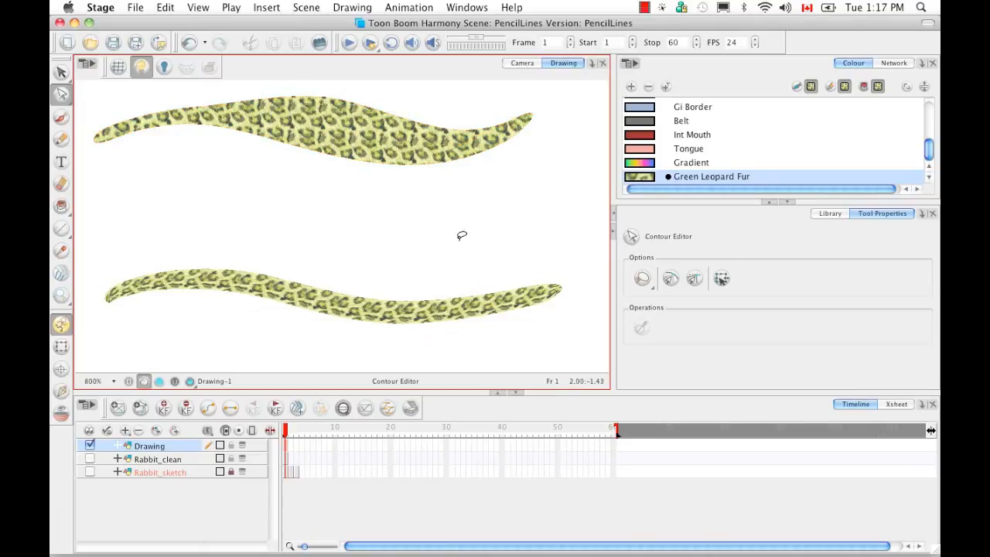
key("super+z")
Step: Try bending the pencil line upward by moving a point on its central path with the Contour Editor, and undo it
left_click(389, 338)
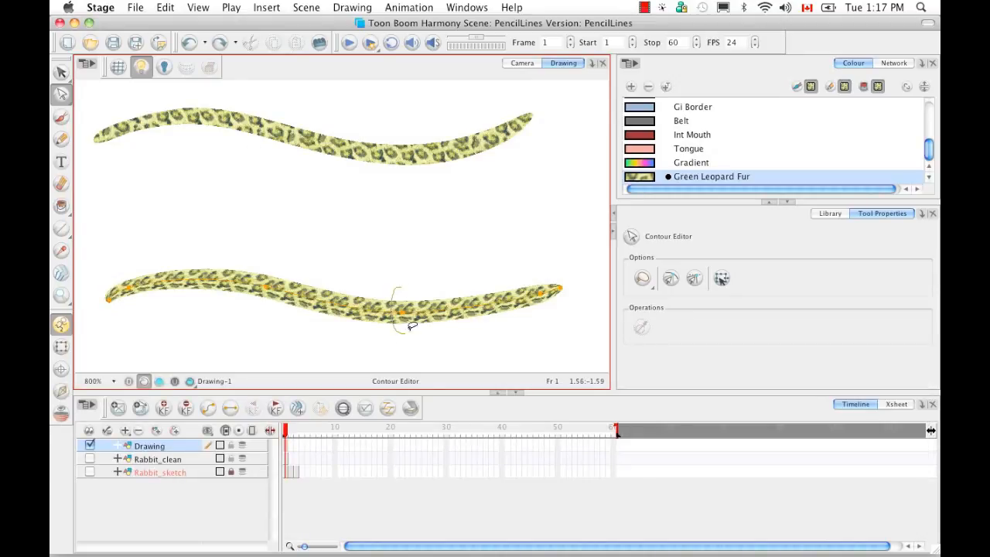
mouse_move(406, 311)
left_mouse_down()
mouse_move(404, 234)
mouse_move(408, 249)
left_mouse_up()
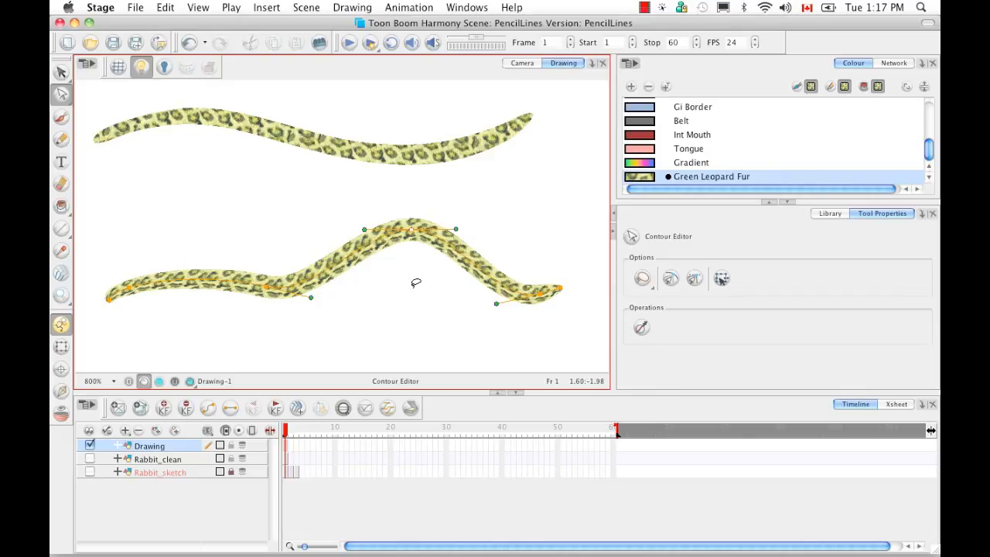
key("super+z")
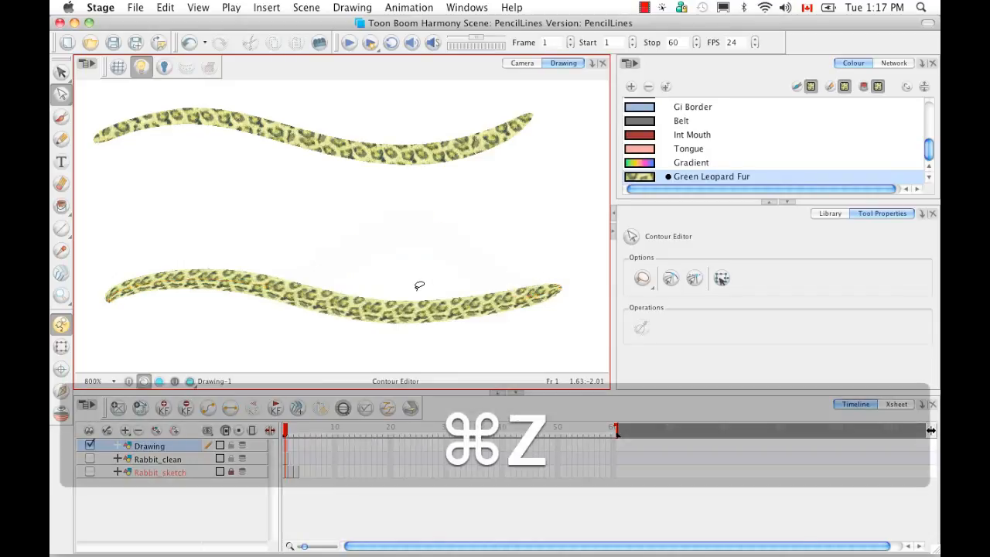
Step: Try thickening the pencil line by pulling its upper edge upward with the Pencil Editor, and undo the change
left_click_drag(62, 94, 125, 113)
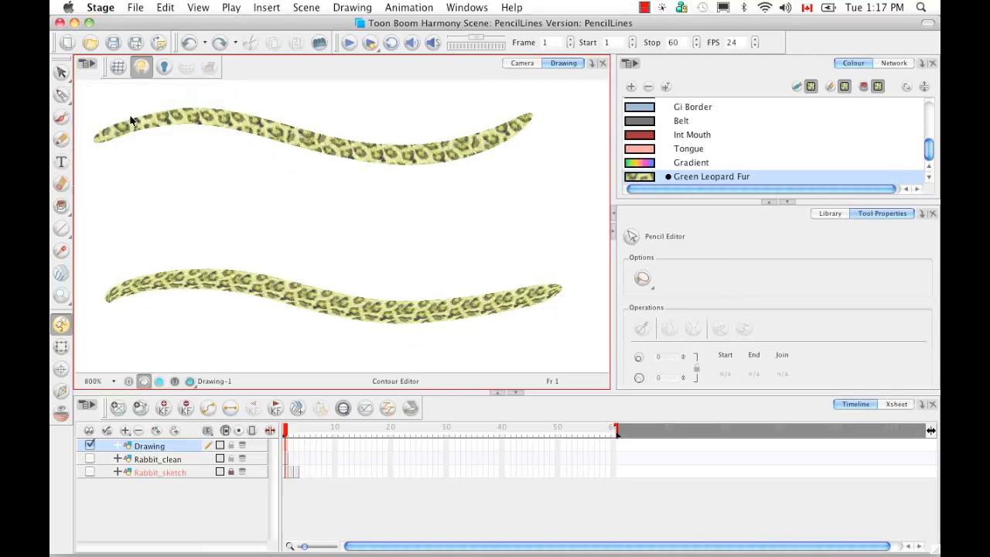
left_click(368, 314)
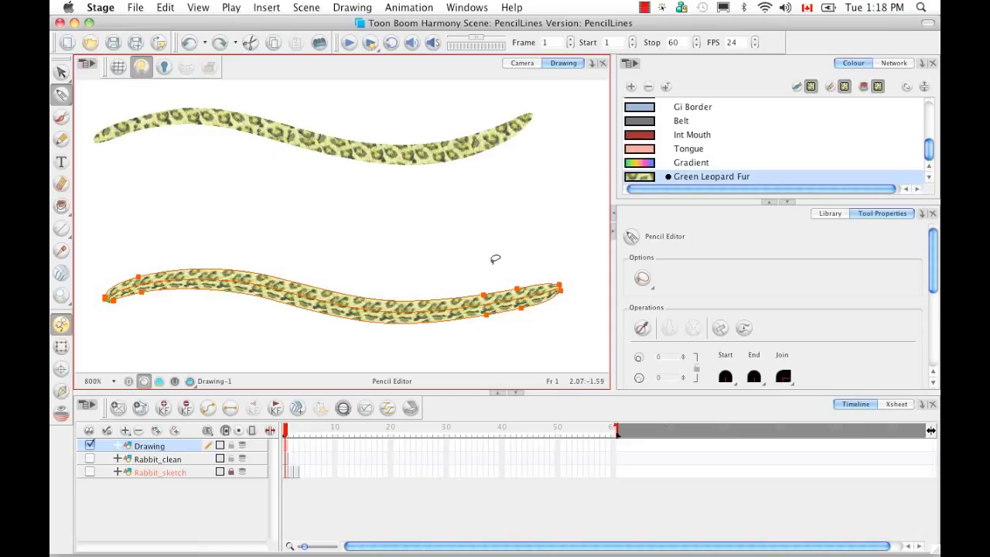
left_click(489, 295)
left_click_drag(485, 294, 475, 234)
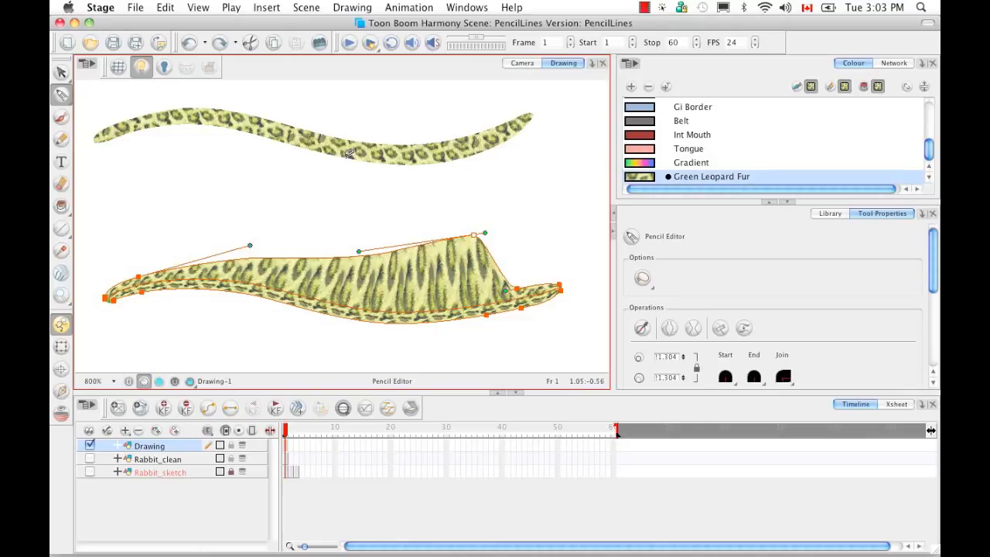
key("super+z")
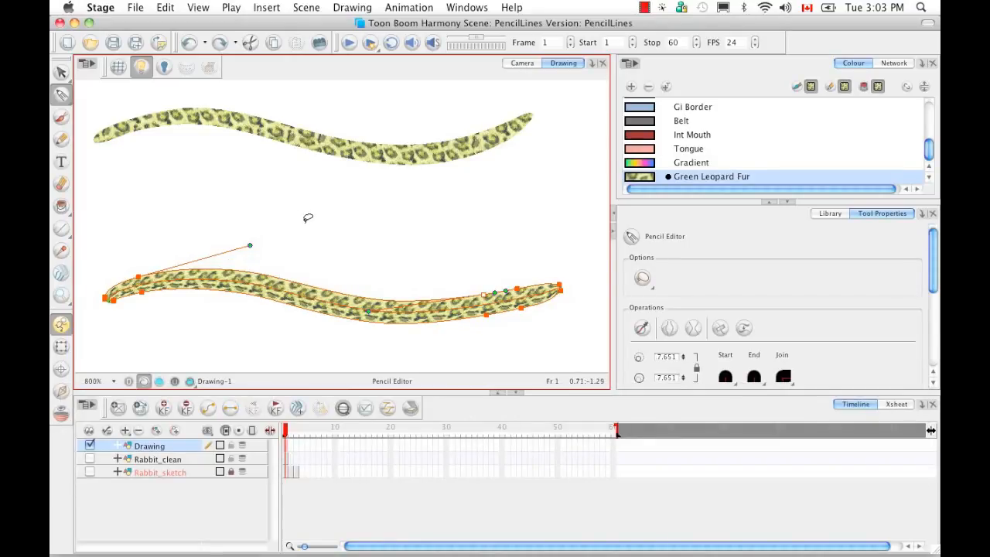
Step: Rotate the brush stroke's texture clockwise with Edit Gradient/Texture, try skewing it, and undo the skew
left_click(64, 98)
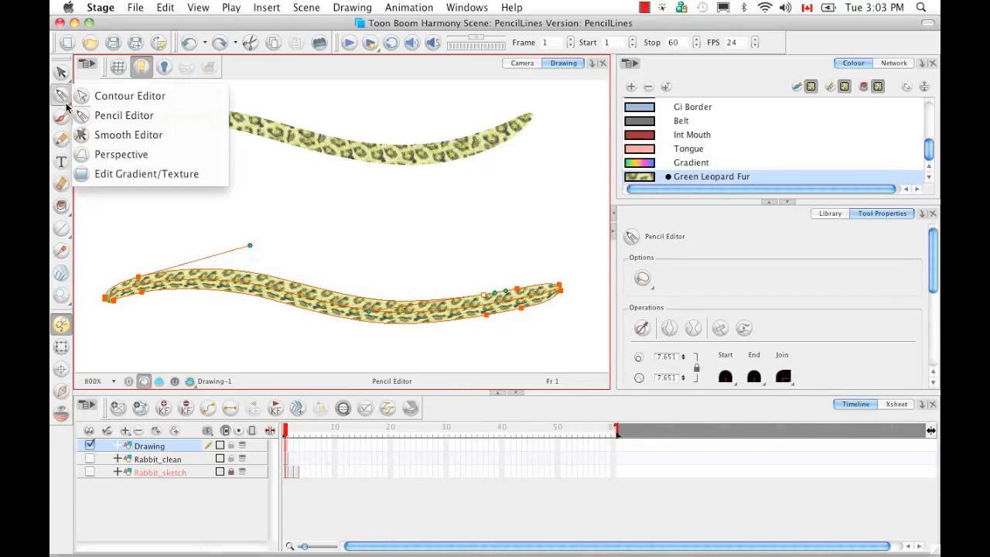
left_click(109, 174)
left_click(294, 138)
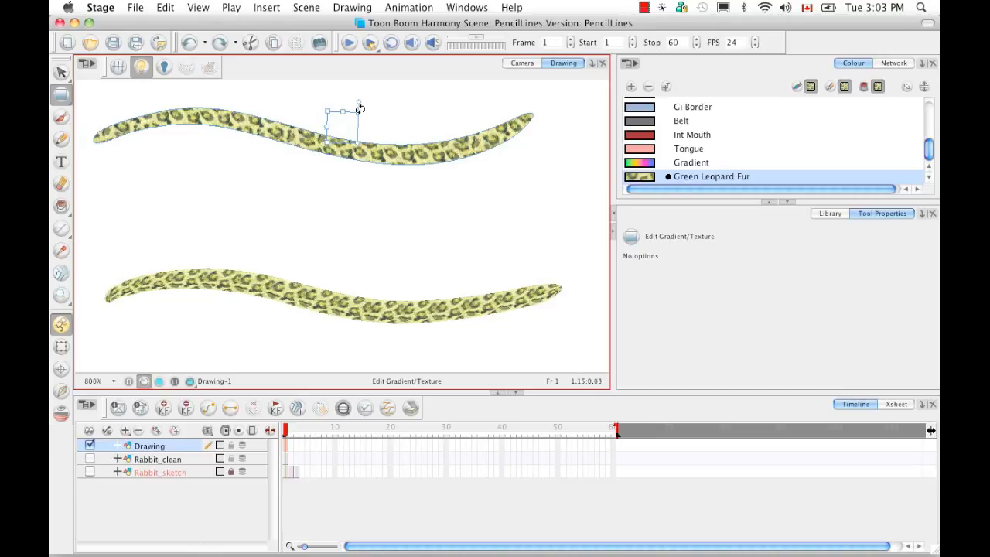
mouse_move(360, 101)
left_mouse_down()
mouse_move(386, 110)
mouse_move(400, 134)
left_mouse_up()
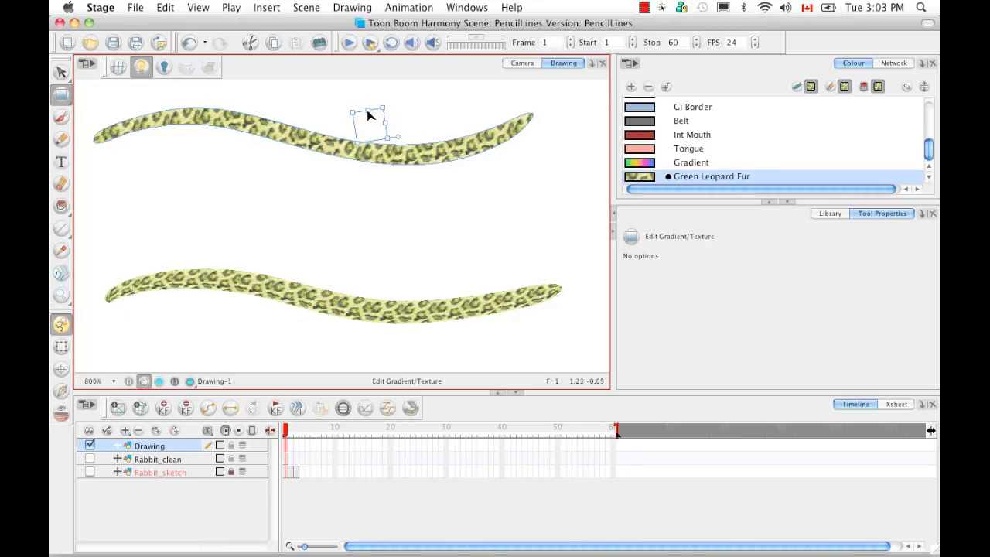
mouse_move(368, 113)
left_mouse_down()
mouse_move(360, 98)
mouse_move(311, 96)
left_mouse_up()
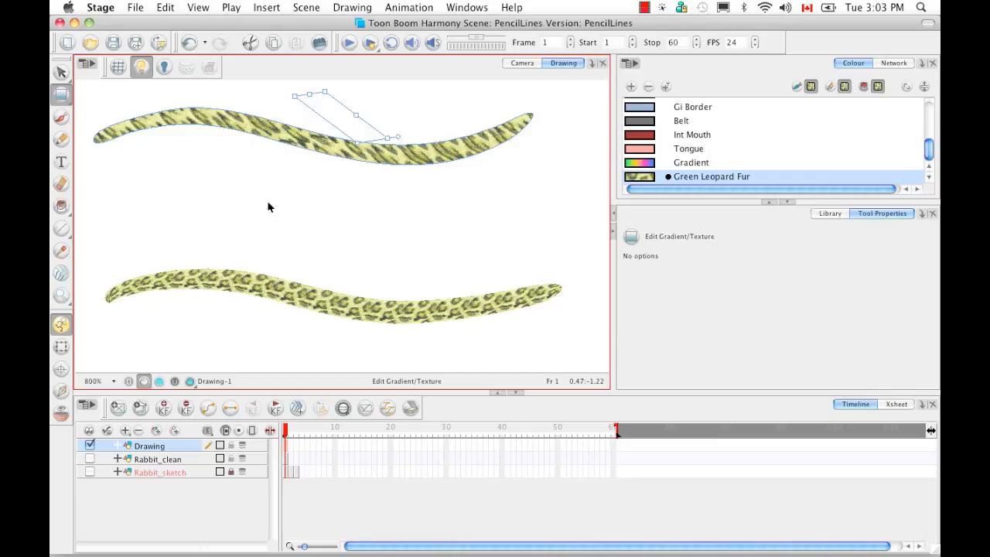
key("super+z")
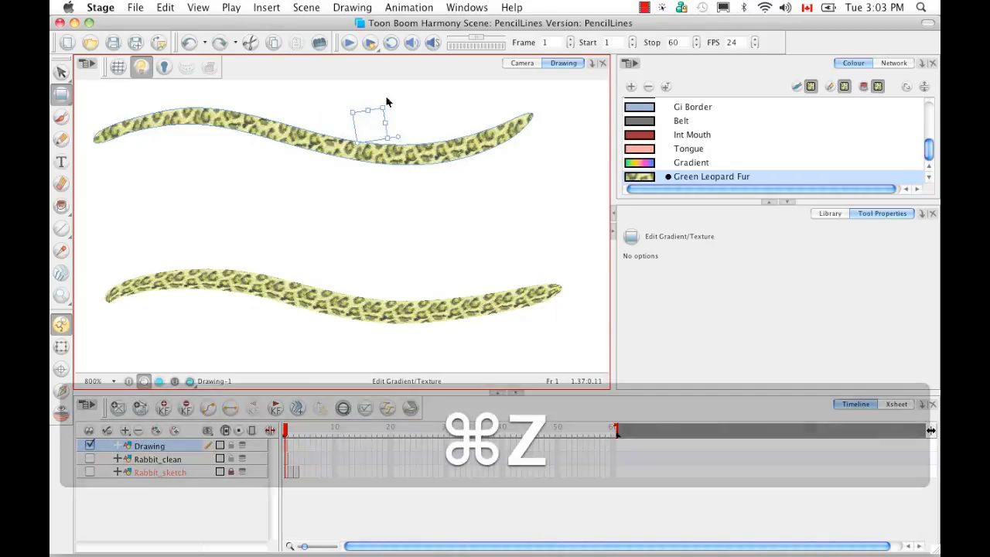
Step: Enlarge the brush stroke's texture, shift its frame along the stroke, and deselect it
left_click_drag(381, 108, 407, 81)
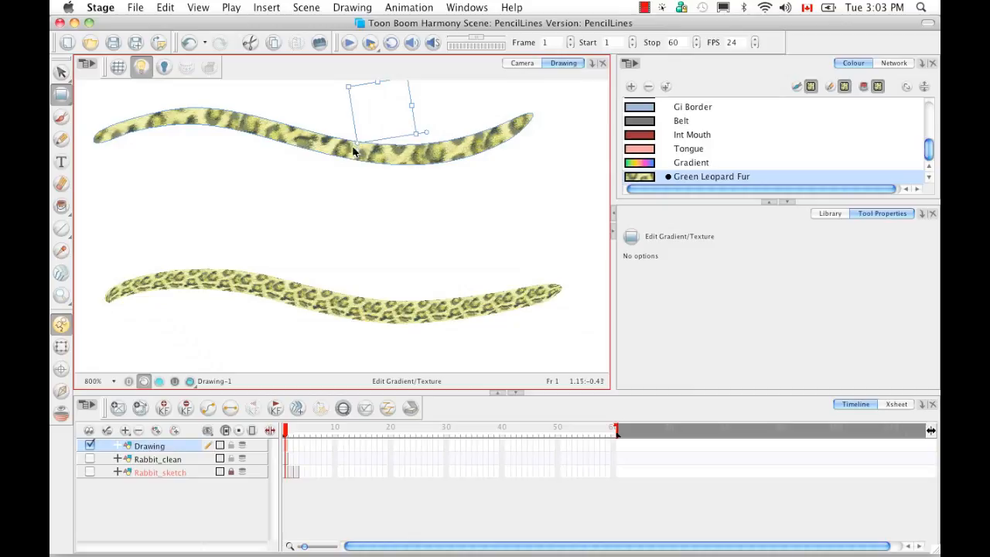
mouse_move(357, 143)
left_mouse_down()
mouse_move(310, 157)
mouse_move(321, 160)
left_mouse_up()
left_click(364, 194)
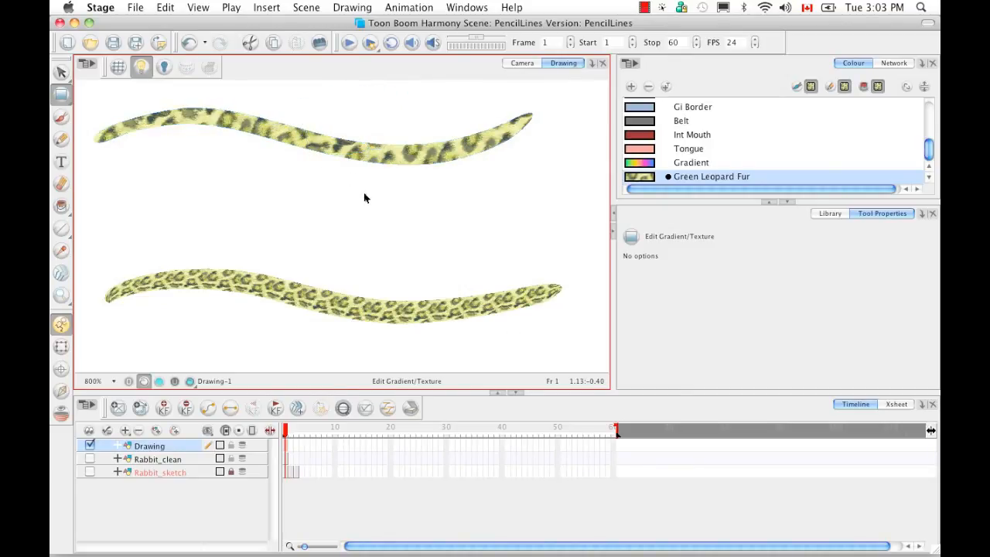
Step: Select the pencil line's texture, expand it across the line's thickness, then stretch and compress it along the line
left_click(314, 301)
left_click_drag(108, 290, 96, 260)
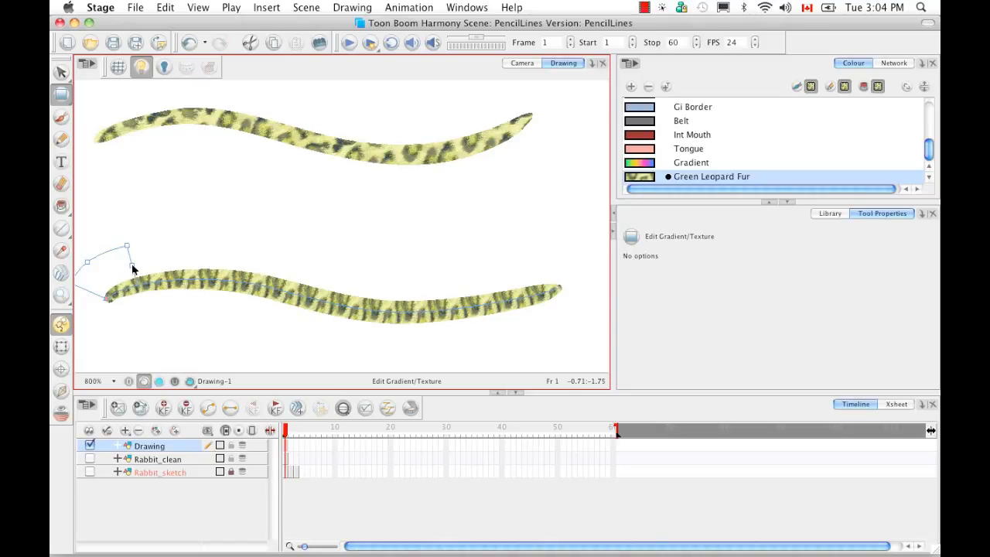
mouse_move(133, 268)
left_mouse_down()
mouse_move(216, 271)
mouse_move(257, 290)
left_mouse_up()
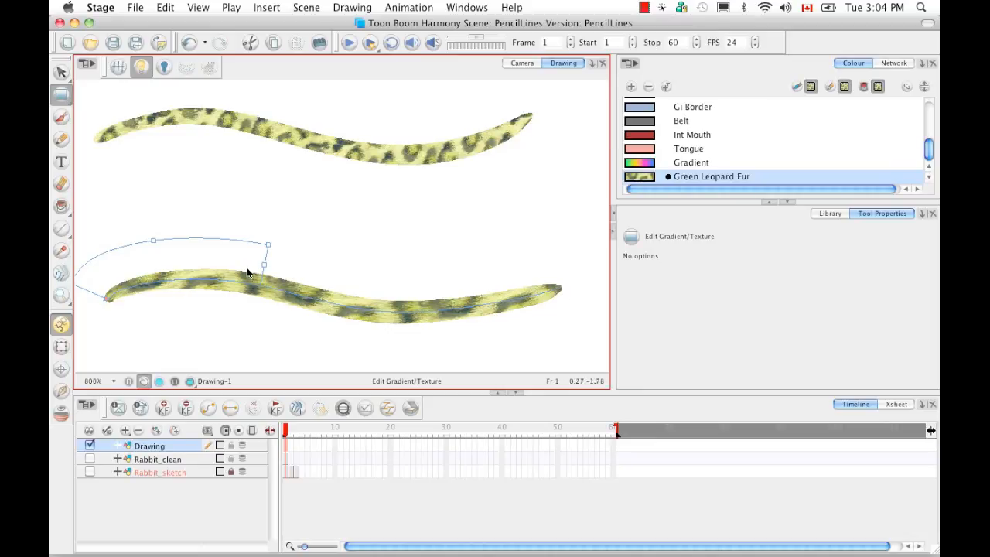
mouse_move(265, 267)
left_mouse_down()
mouse_move(150, 268)
mouse_move(124, 287)
left_mouse_up()
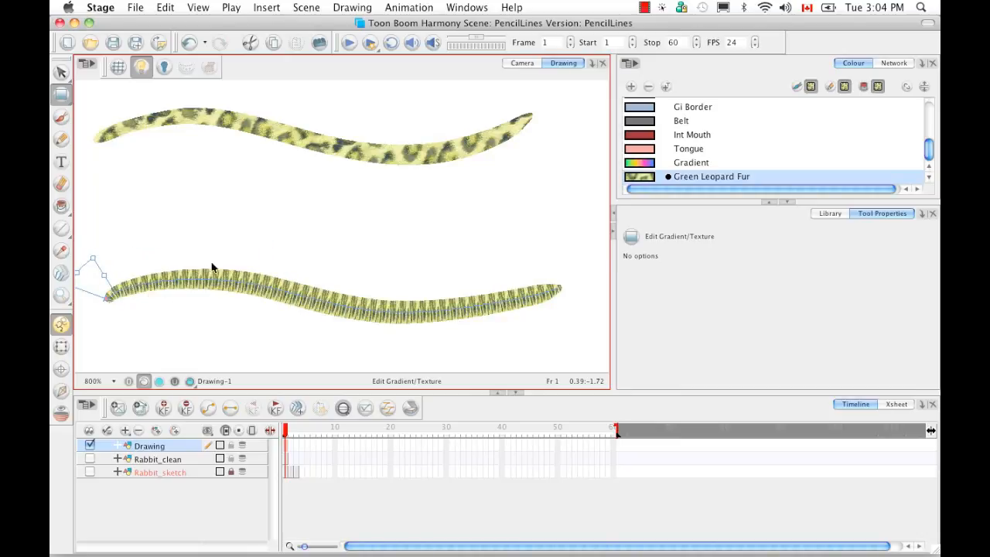
Step: Narrow the pencil line's texture frame and stretch it along the line, then widen it and shorten it to a moderate length
left_click_drag(77, 276, 101, 288)
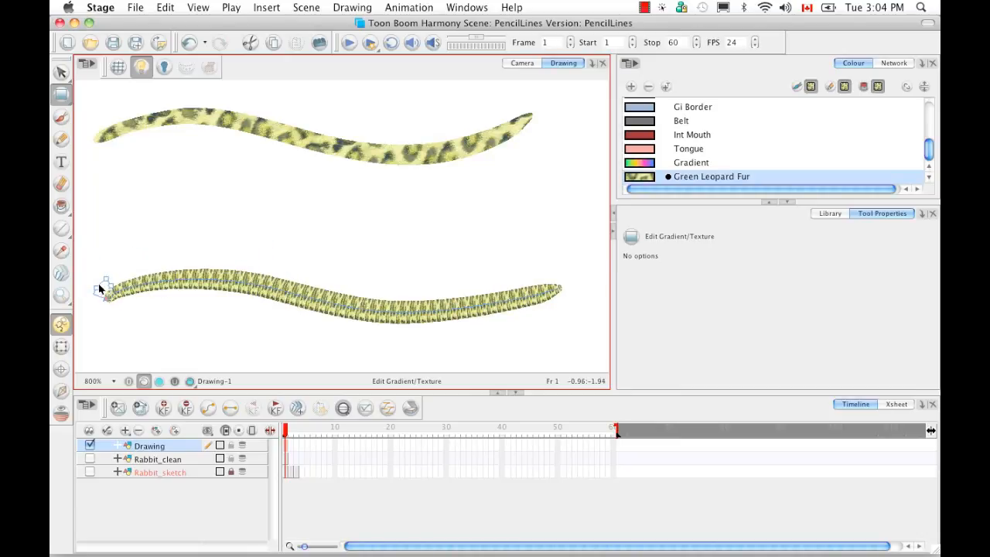
mouse_move(100, 292)
left_mouse_down()
mouse_move(125, 280)
mouse_move(315, 293)
left_mouse_up()
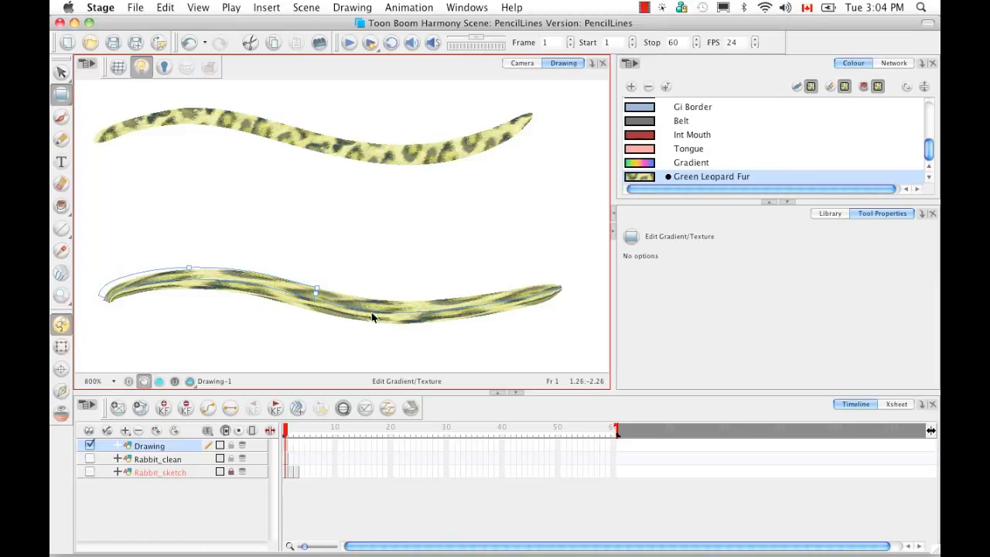
left_click_drag(189, 267, 194, 253)
left_click_drag(317, 286, 236, 265)
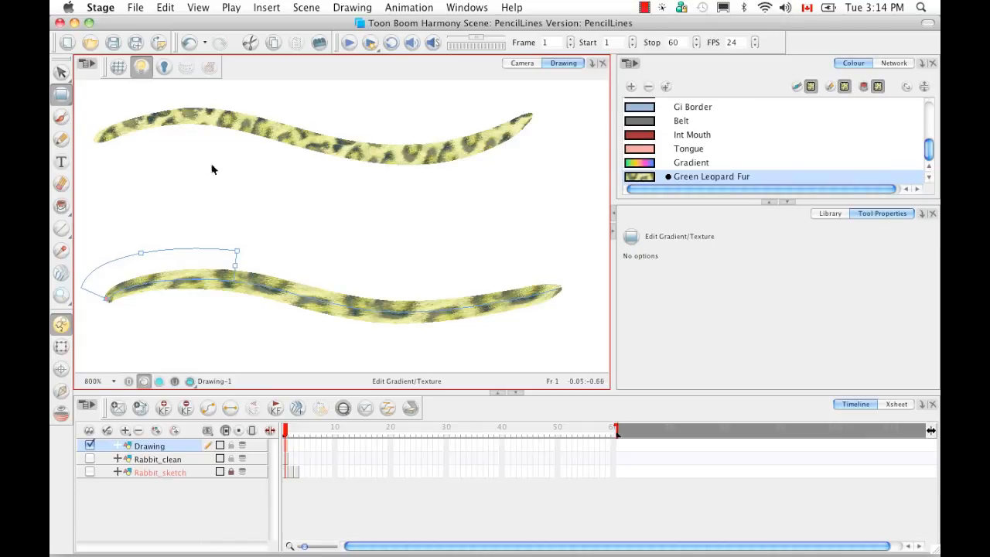
Step: Delete the textured brush stroke and the pencil line from the drawing
key("alt")
key("alt+v")
mouse_move(255, 191)
left_mouse_down()
mouse_move(320, 106)
mouse_move(344, 191)
left_mouse_up()
key("BackSpace")
left_click(294, 307)
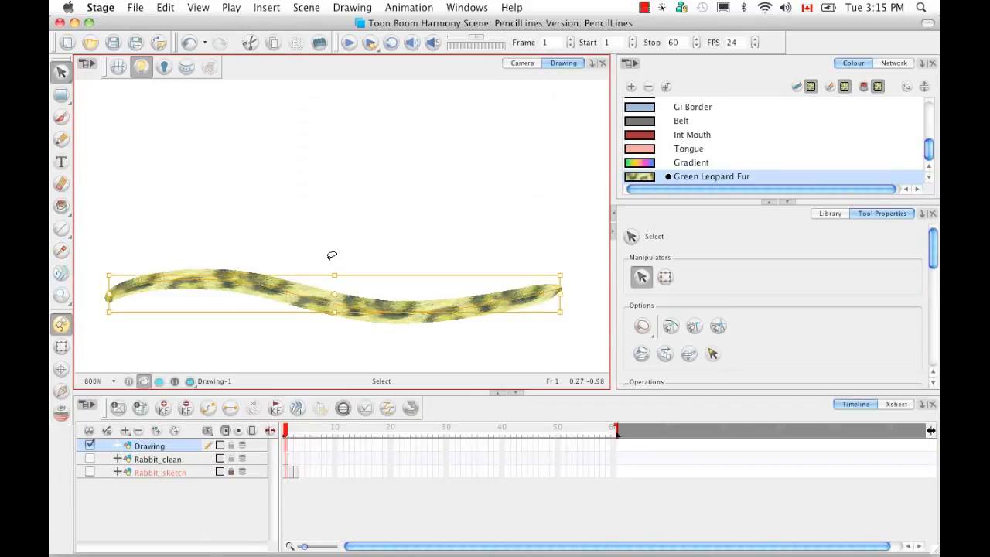
key("BackSpace")
Step: Draw a wavy stroke across the upper canvas using the Brush tool with the Outline colour and the Texture 2 preset
key("alt+b")
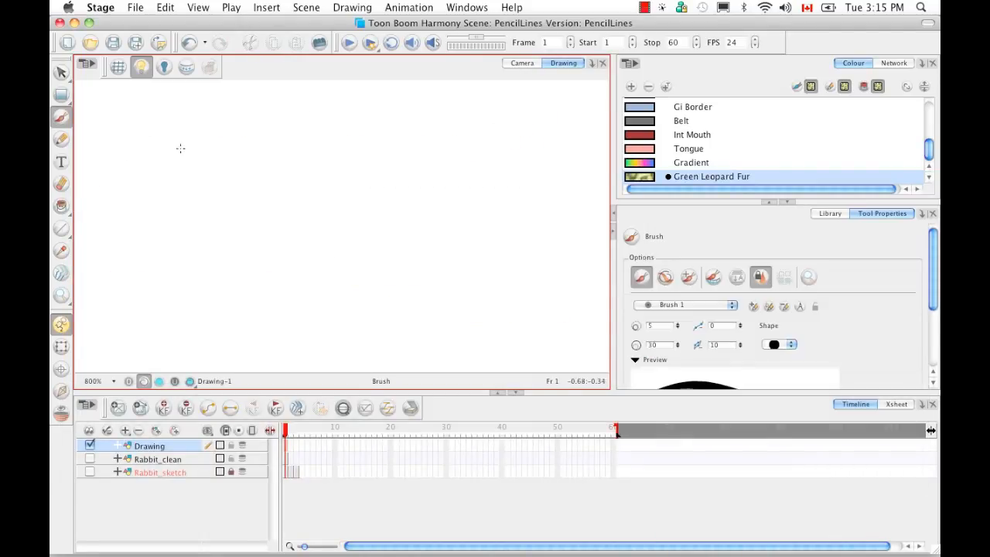
left_click_drag(929, 160, 928, 112)
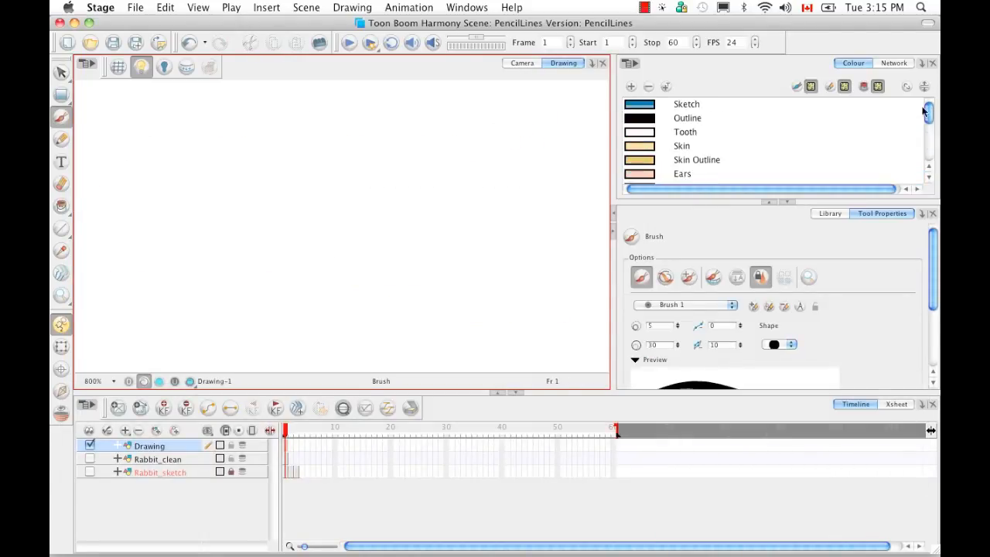
left_click(658, 121)
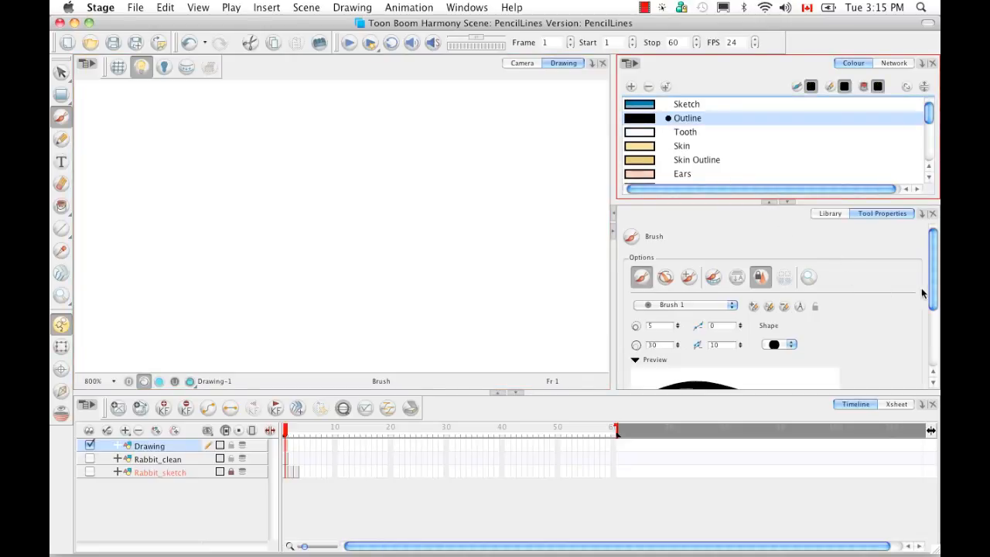
scroll(924, 294, "down", 3)
left_click(732, 255)
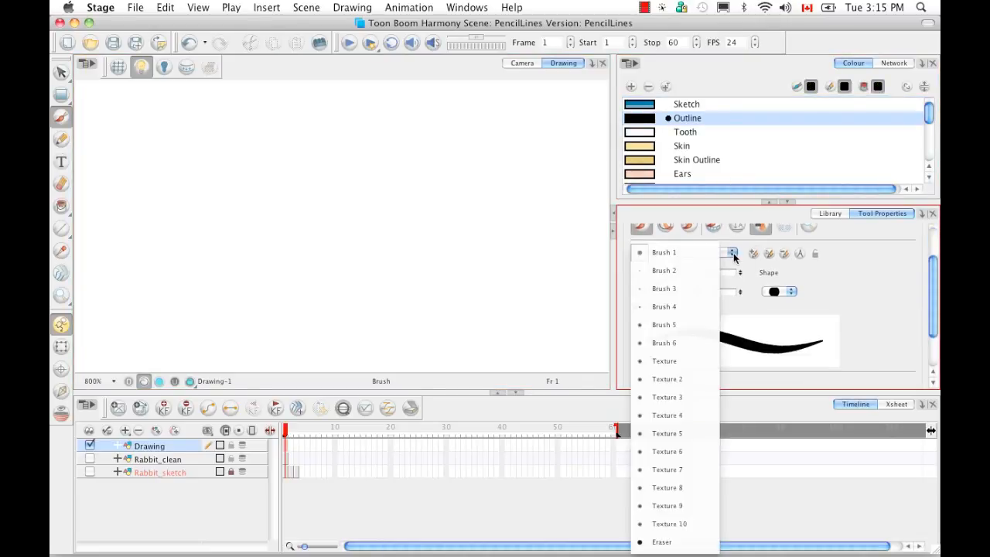
left_click(681, 379)
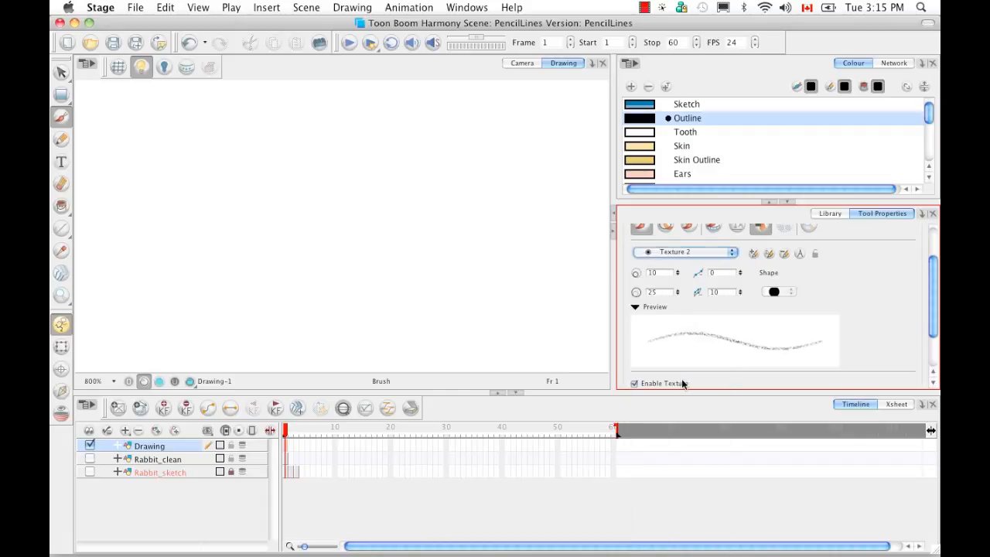
mouse_move(173, 184)
left_mouse_down()
mouse_move(276, 154)
mouse_move(444, 184)
mouse_move(504, 146)
left_mouse_up()
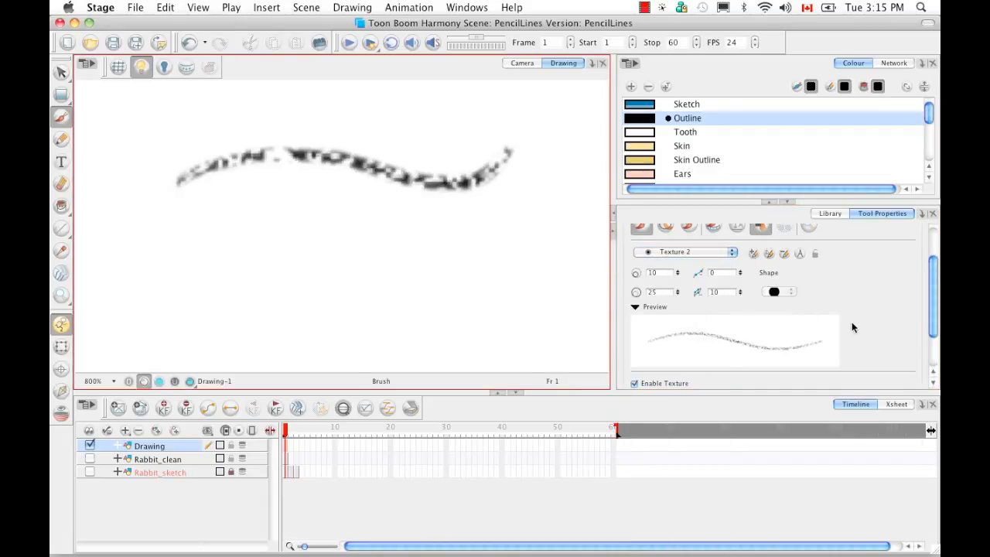
Step: Draw a wavy line below the brush stroke using the Pencil tool with the Charcoal texture
left_click(61, 139)
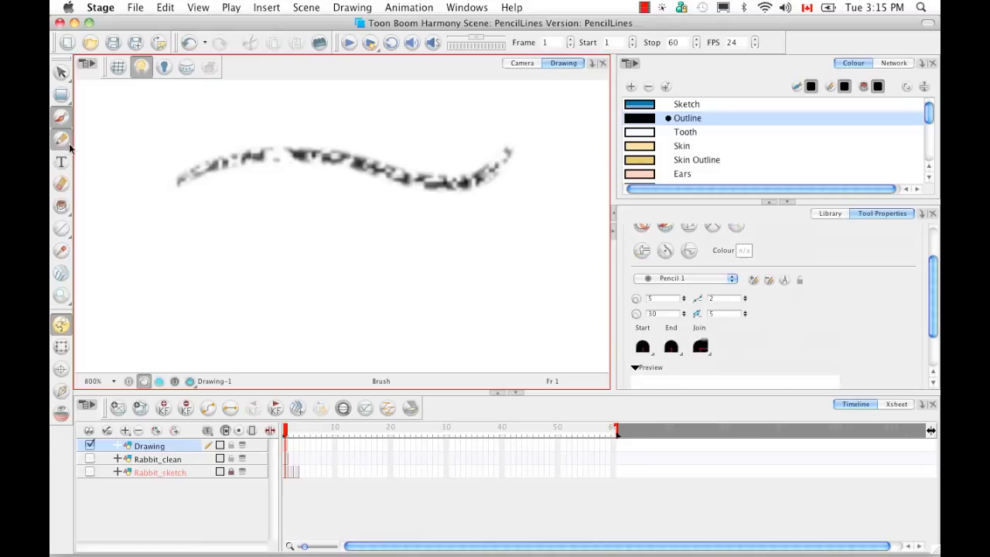
left_click_drag(932, 297, 932, 353)
left_click(731, 330)
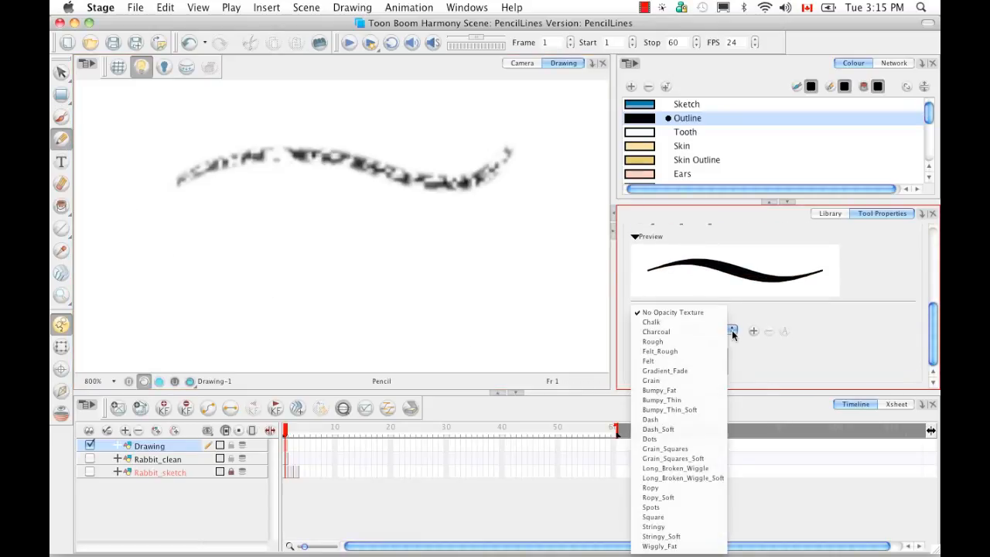
left_click(692, 331)
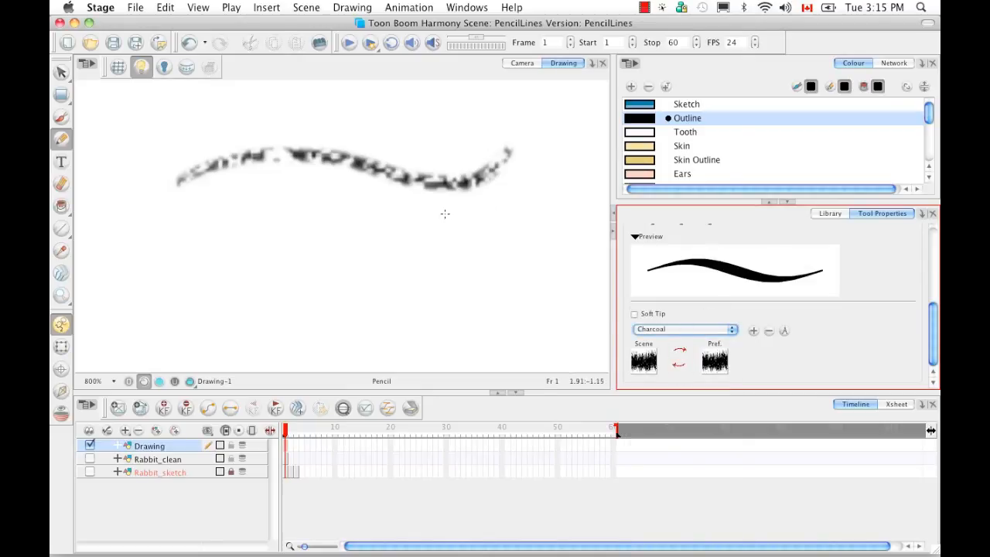
left_click_drag(172, 286, 520, 252)
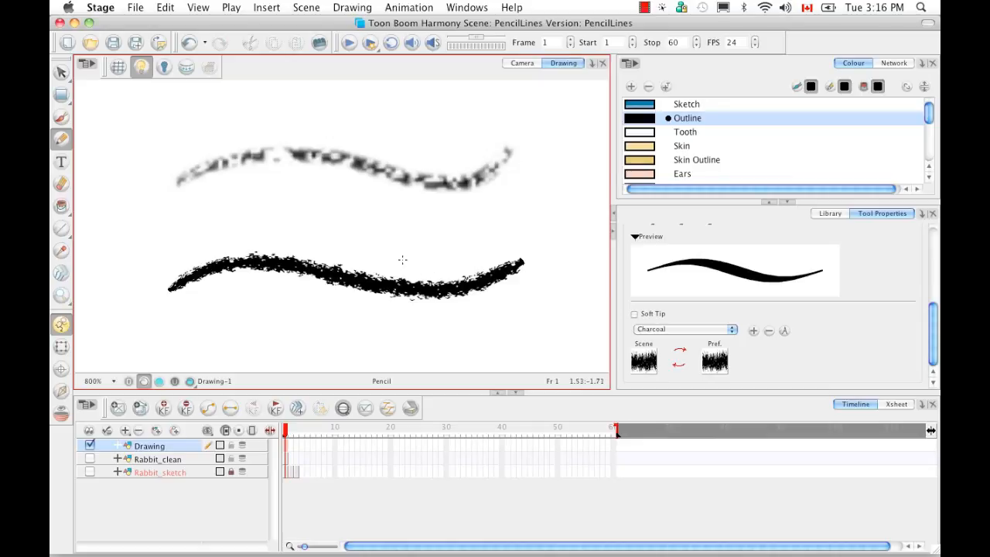
Step: Try reshaping the brush stroke with the Contour Editor by pulling its upper and lower contour points outward, and undo the edits
left_click_drag(62, 95, 125, 95)
left_click(386, 165)
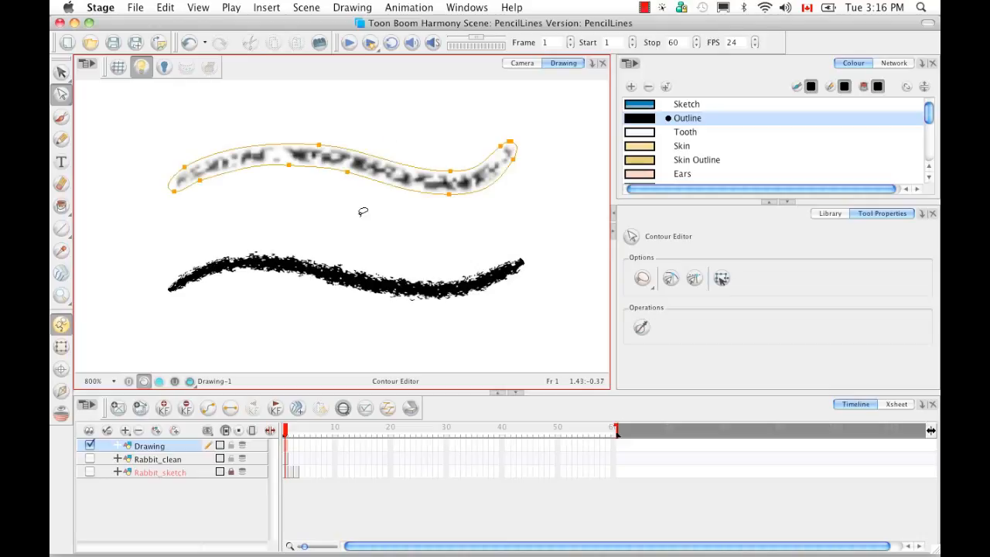
mouse_move(327, 124)
left_mouse_down()
mouse_move(321, 148)
mouse_move(327, 108)
left_mouse_up()
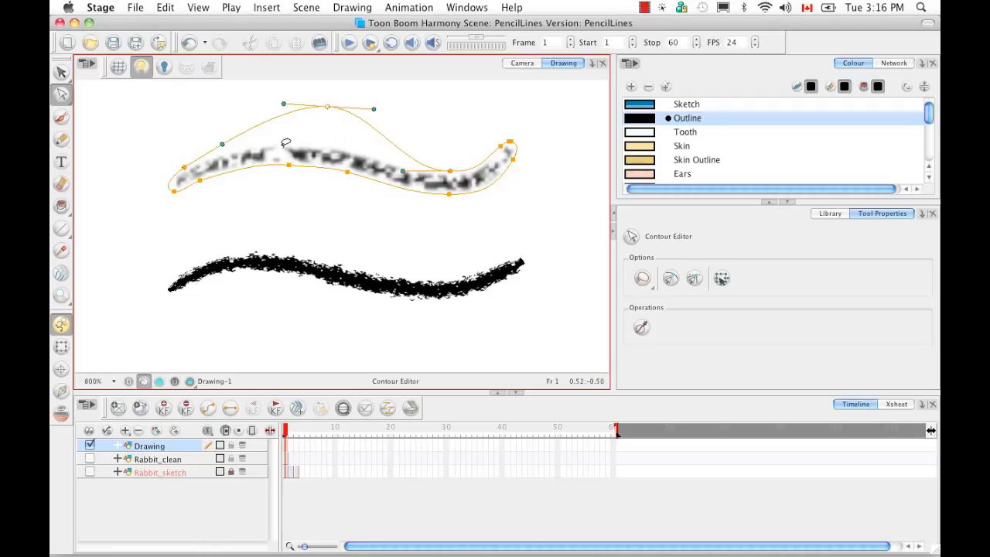
left_click(289, 176)
left_click_drag(289, 164, 290, 207)
left_click(345, 219)
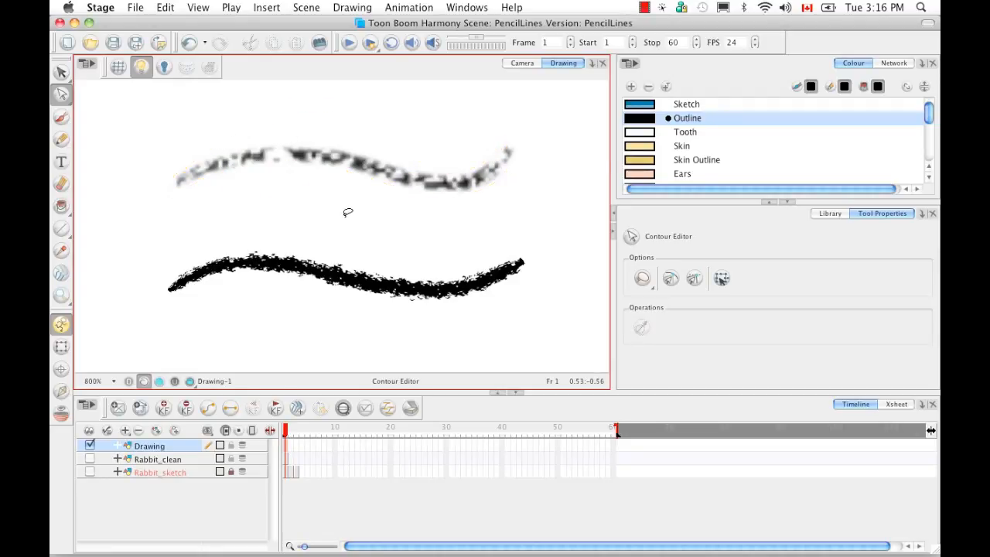
key("ctrl+z")
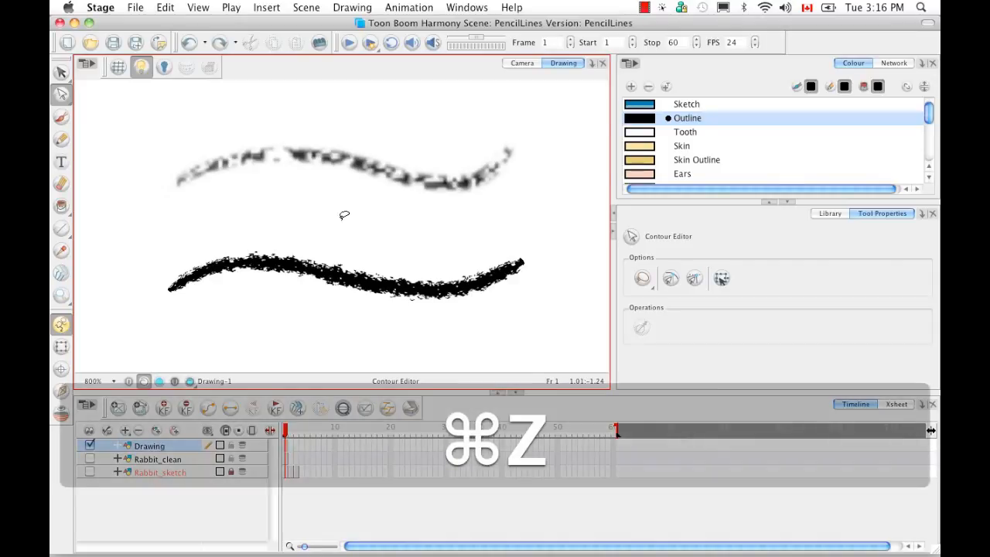
Step: Compare the contour points of both strokes, bend the pencil line's middle upward with the Contour Editor, and undo the bend
left_click(355, 165)
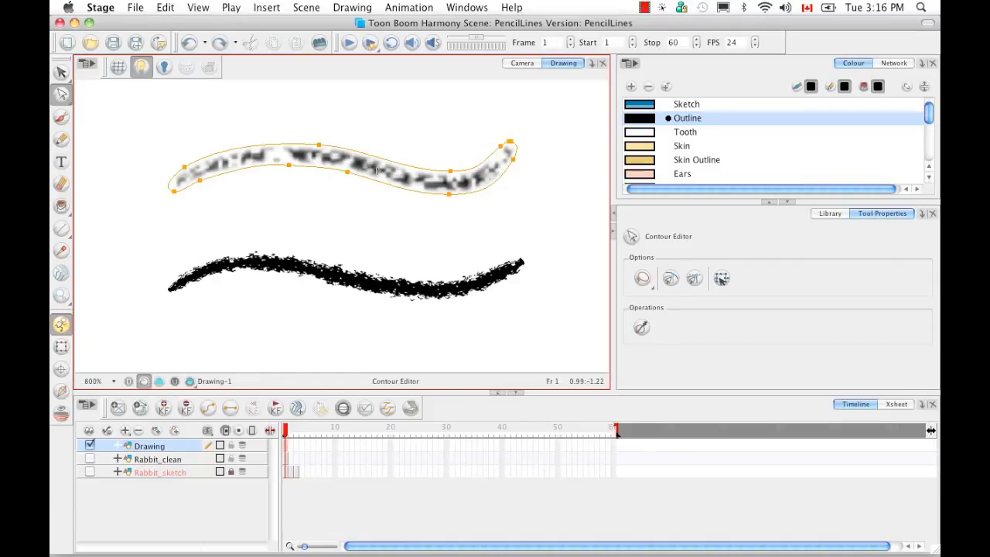
left_click(356, 241)
left_click(349, 277)
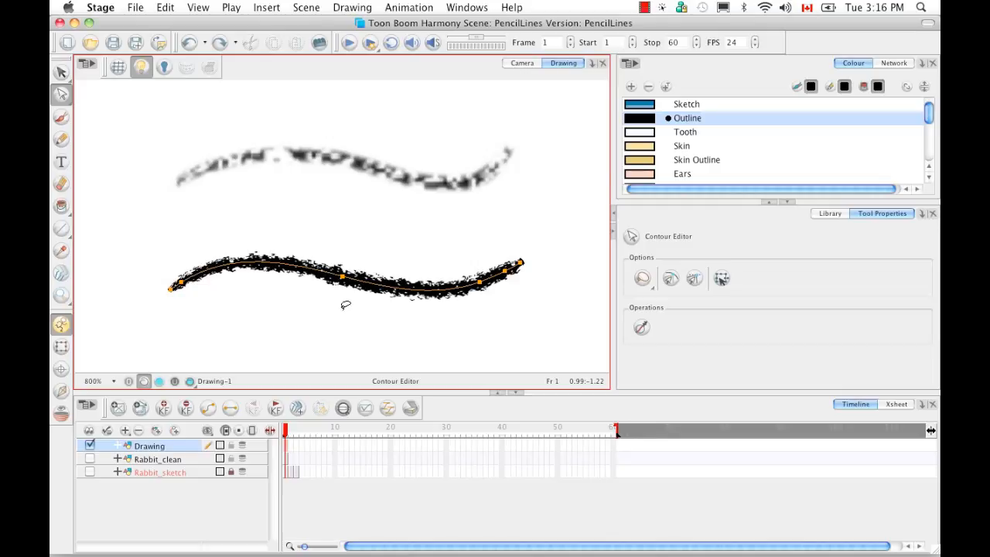
left_click(342, 279)
left_click_drag(343, 278, 349, 219)
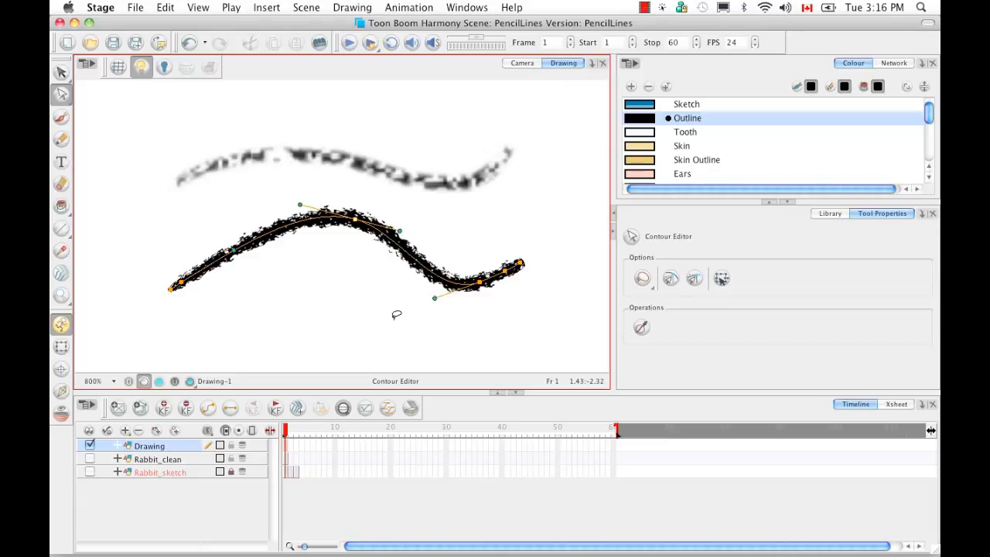
key("super+z")
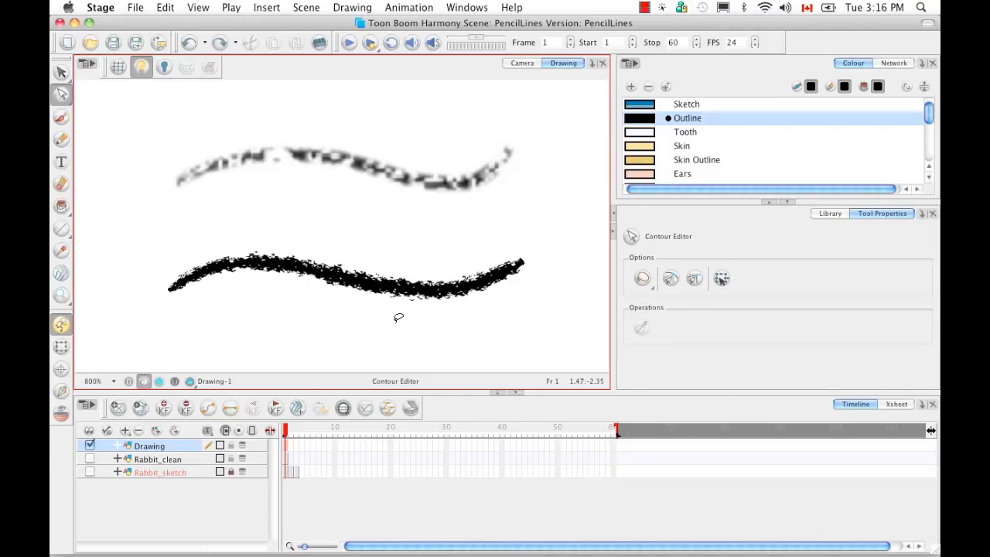
Step: Thicken the upper edge near the pencil line's far end with the Pencil Editor, and undo the thickness change
left_click(62, 94)
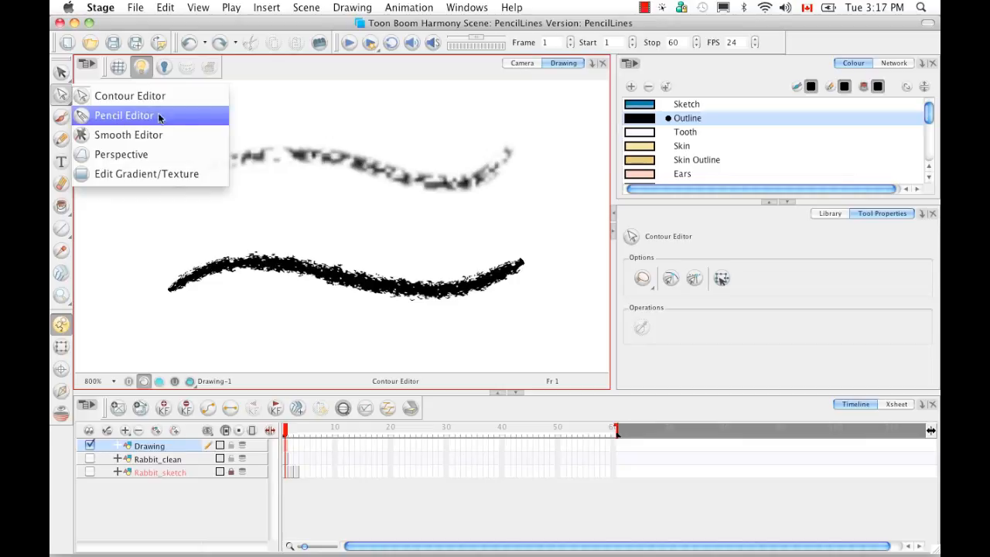
left_click(124, 115)
left_click(355, 279)
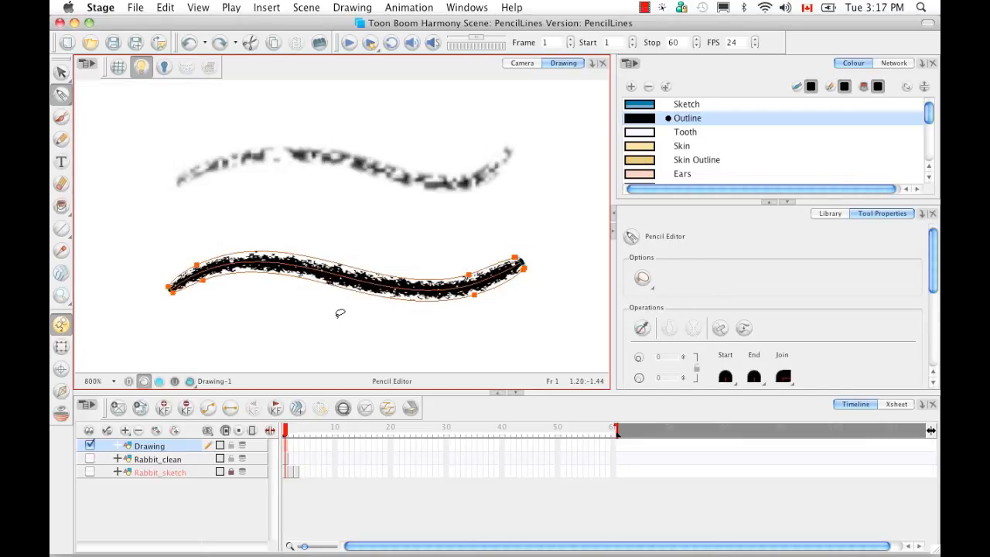
left_click_drag(463, 273, 468, 228)
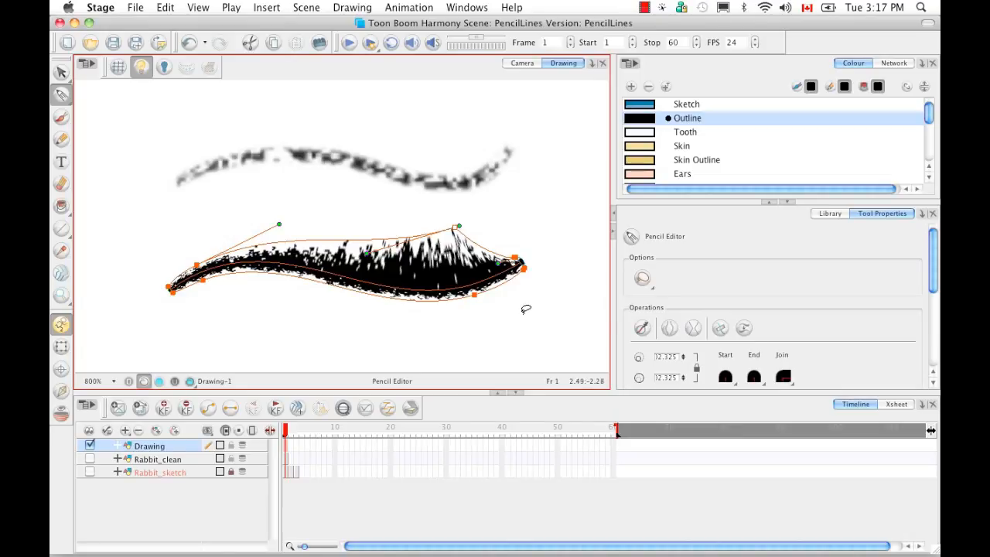
key("super+z")
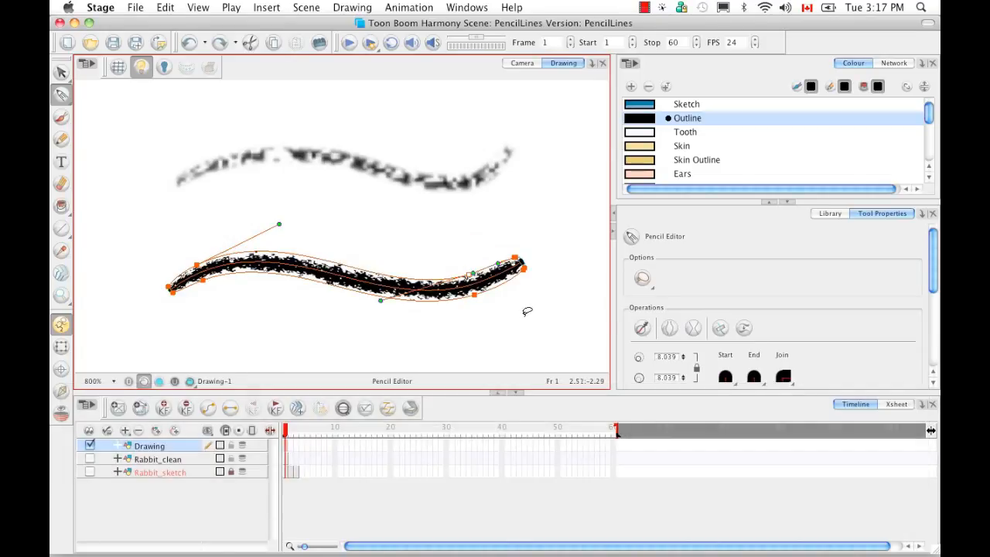
Step: Select the charcoal line's texture with Edit Gradient/Texture, compress it along the line, and stretch it out again
left_click(63, 96)
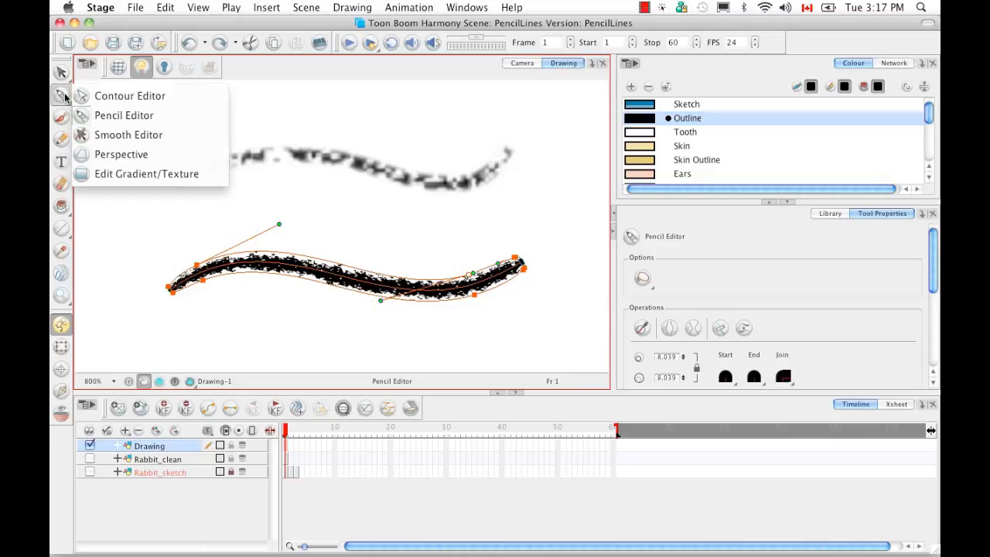
left_click(193, 175)
left_click(338, 164)
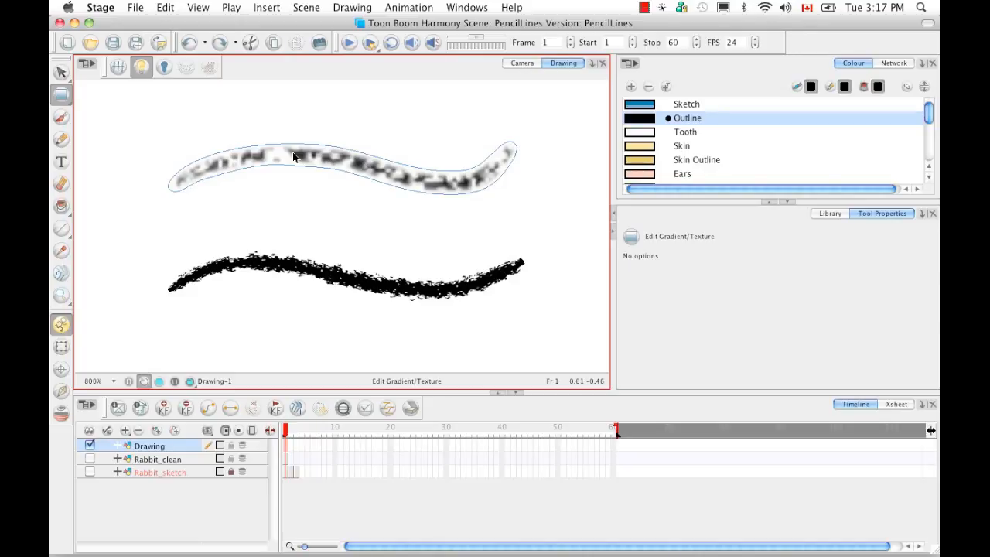
left_click(306, 268)
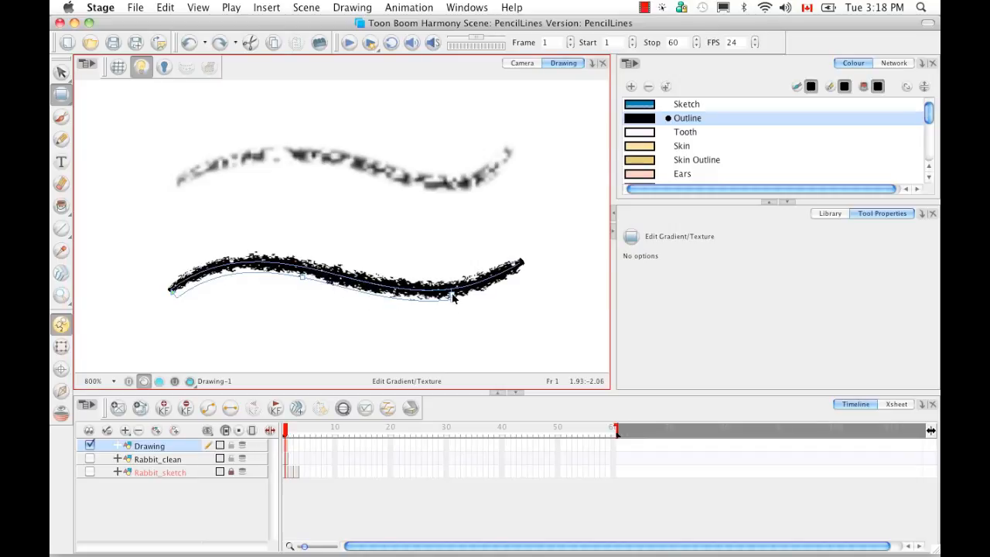
left_click_drag(452, 295, 305, 274)
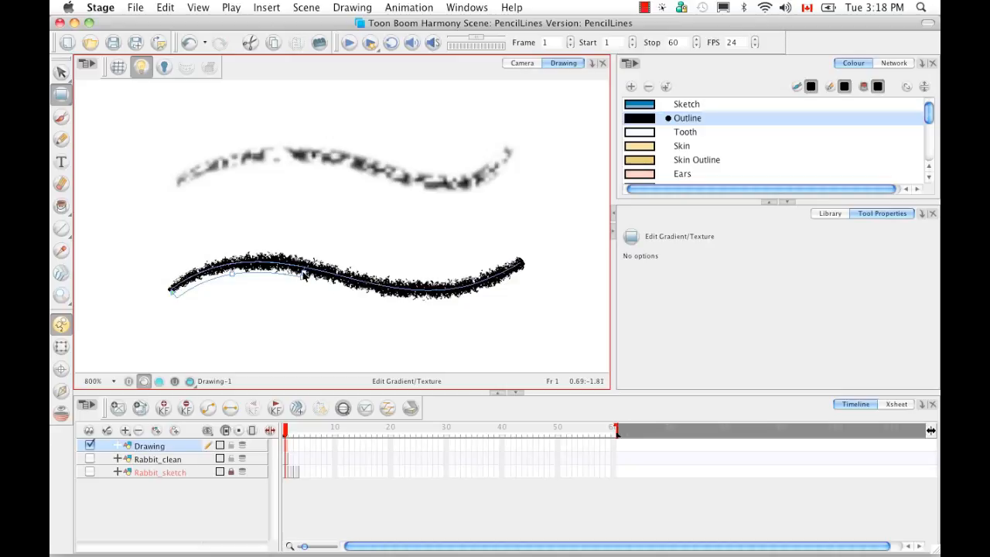
left_click_drag(343, 287, 442, 306)
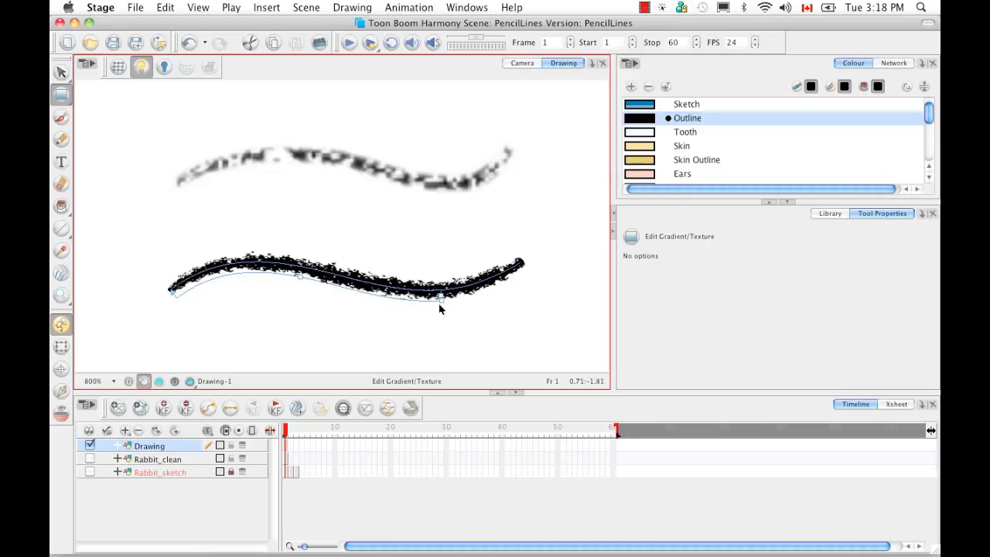
Step: Widen the charcoal texture across the line, narrow it closely around the line, and undo all the texture edits
left_click_drag(299, 275, 290, 324)
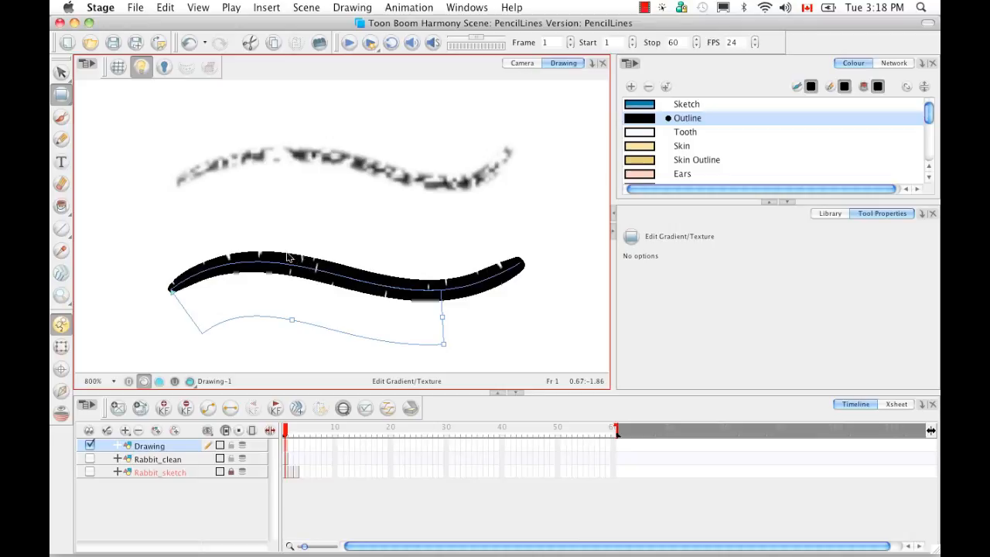
left_click_drag(291, 322, 296, 274)
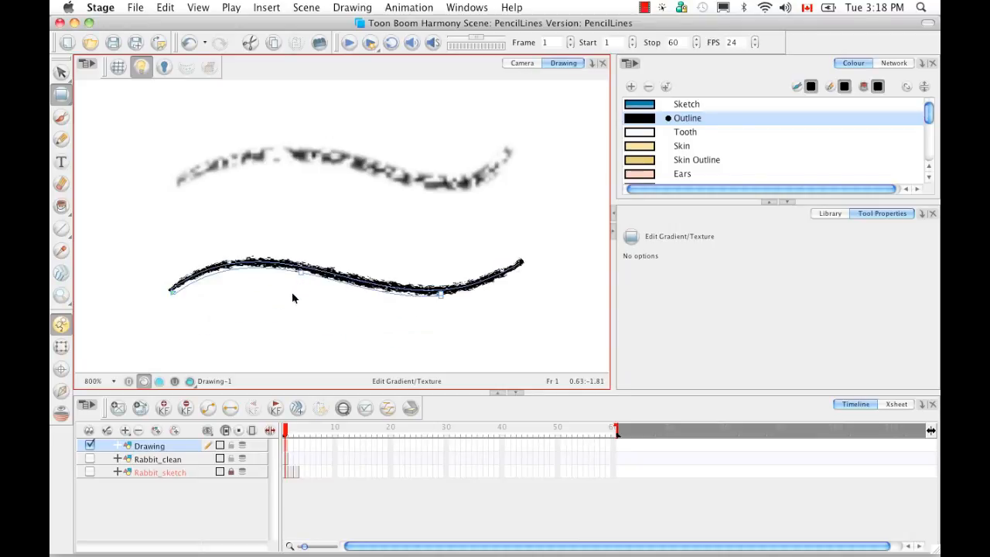
key("ctrl+z")
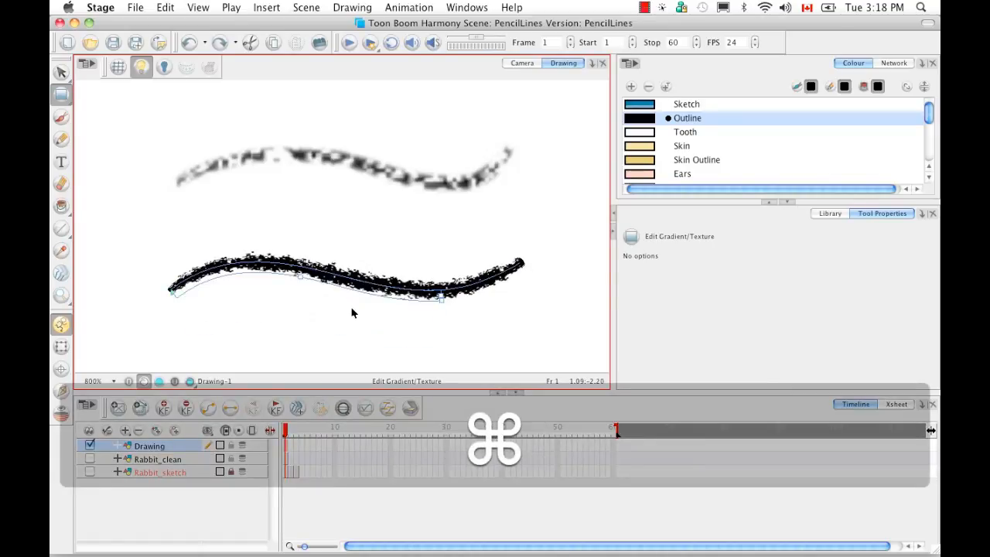
key("super+z")
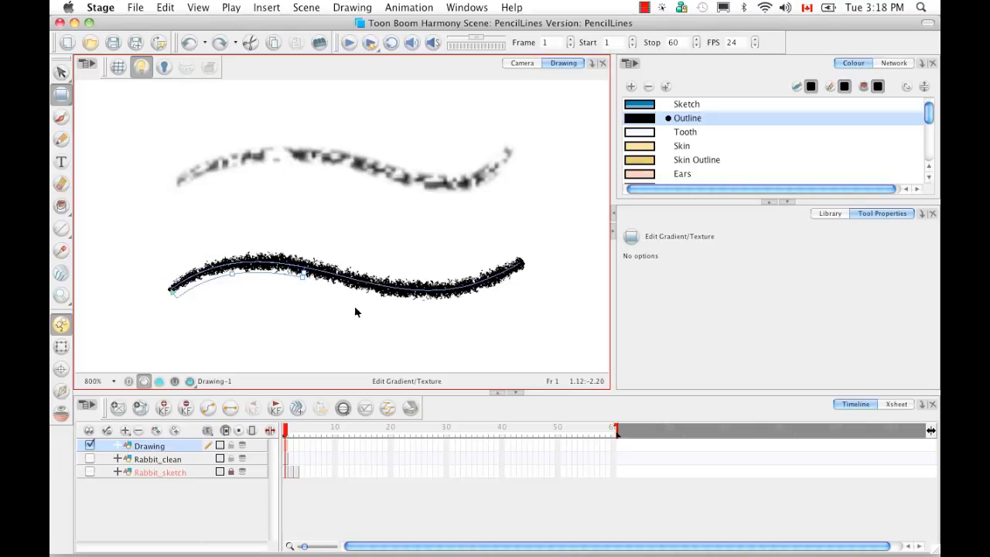
key("super+z")
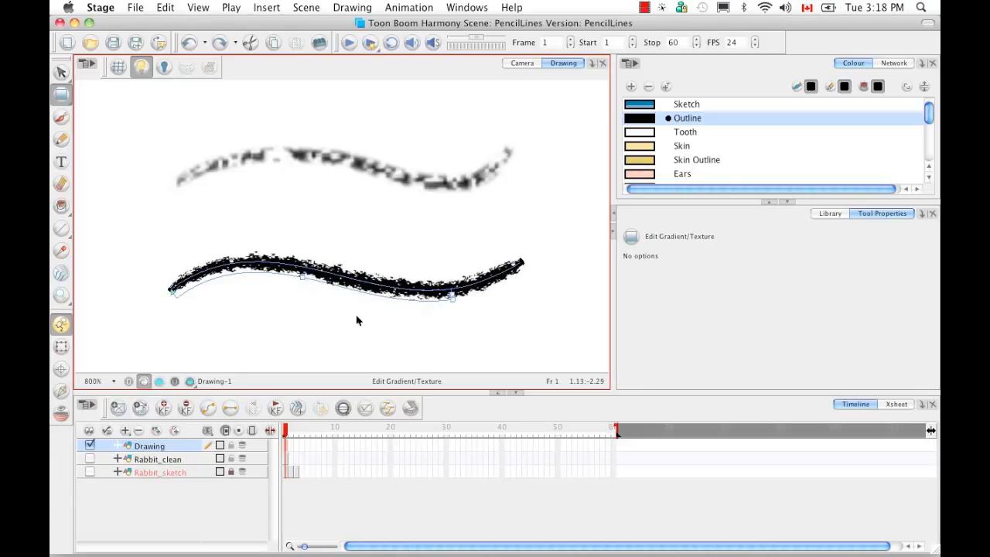
Step: Select the textured brush stroke and recolour it with Gradient, and with Green Leopard Fur
left_click_drag(61, 72, 89, 82)
left_click_drag(410, 119, 387, 193)
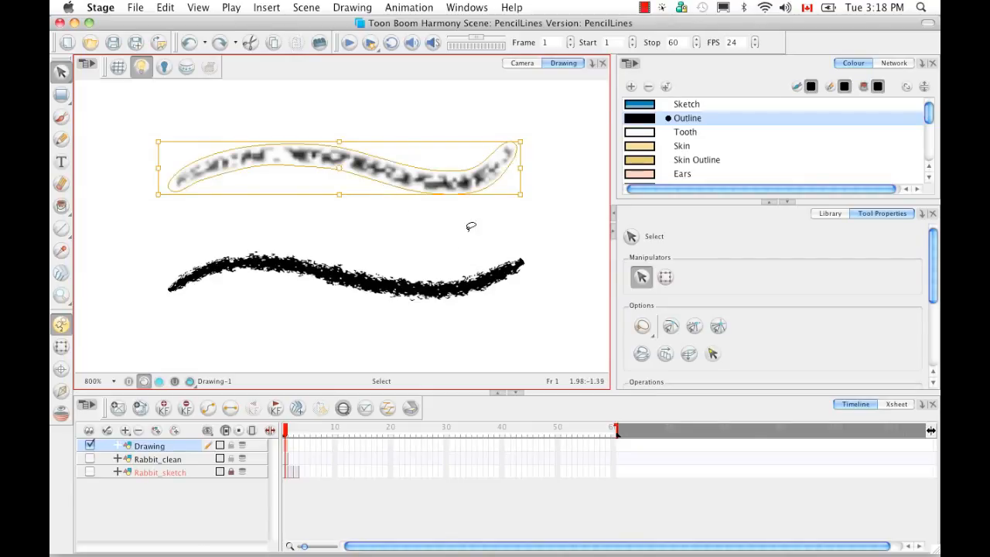
left_click_drag(930, 114, 931, 150)
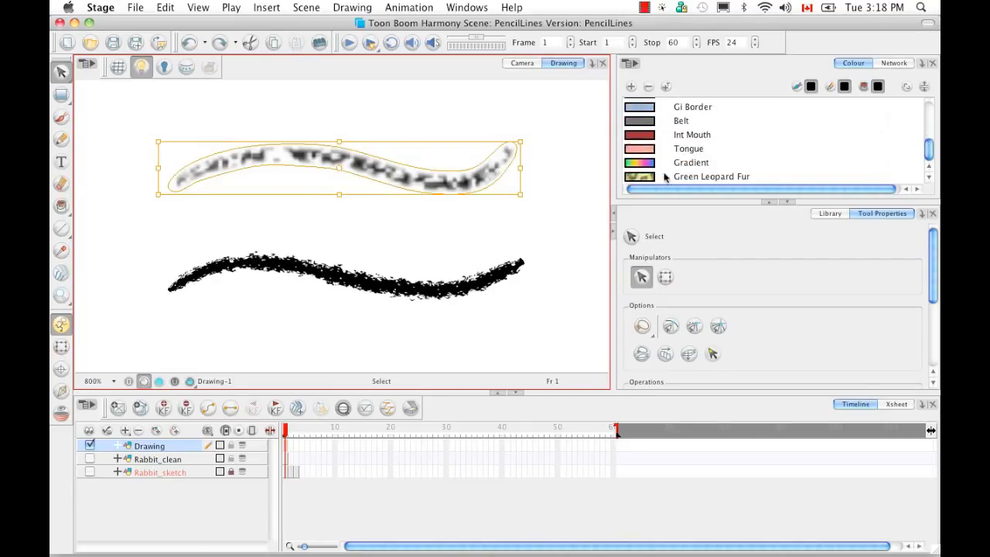
left_click(638, 166)
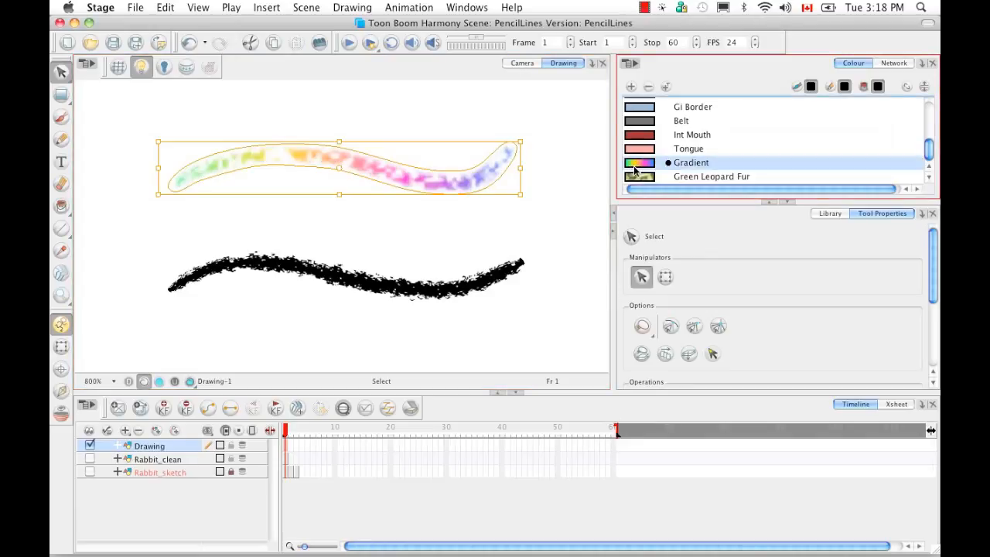
left_click(639, 178)
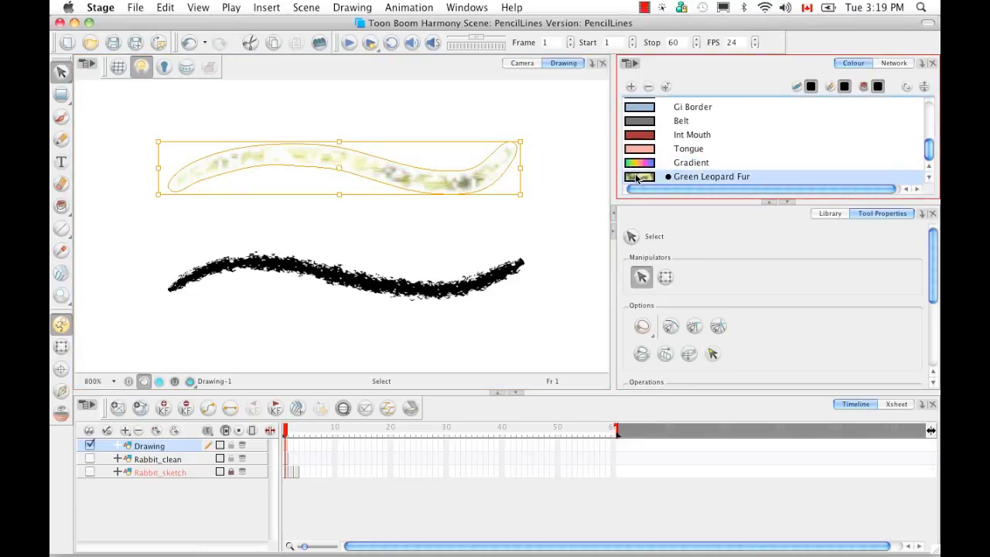
Step: Apply the Gradient colour to the charcoal pencil line and to the brush stroke above it
left_click(383, 277)
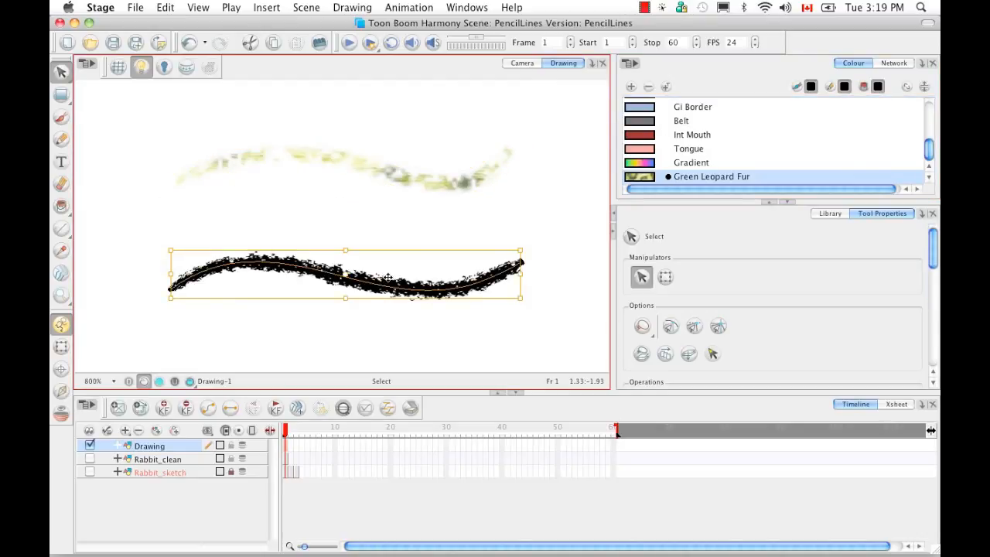
left_click(642, 164)
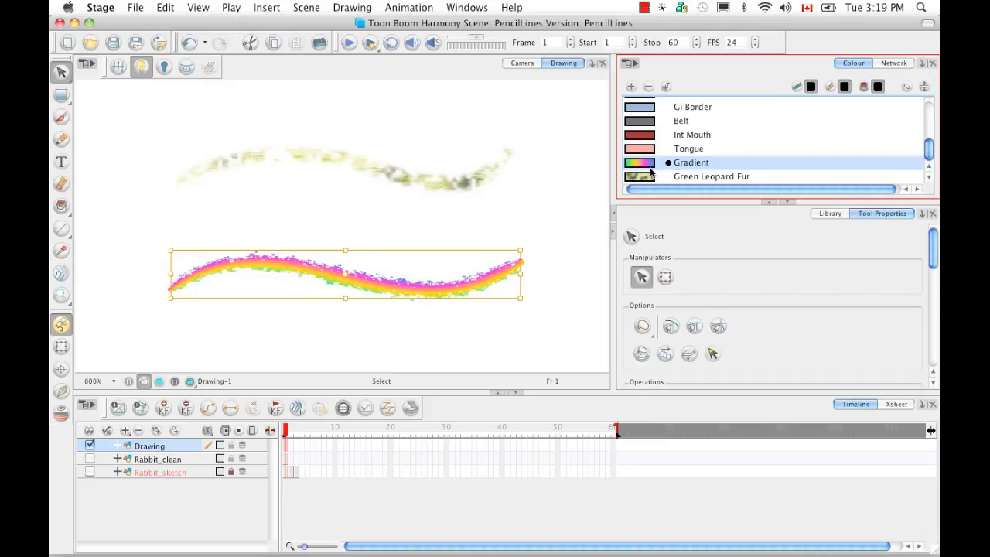
left_click(450, 179)
left_click(650, 164)
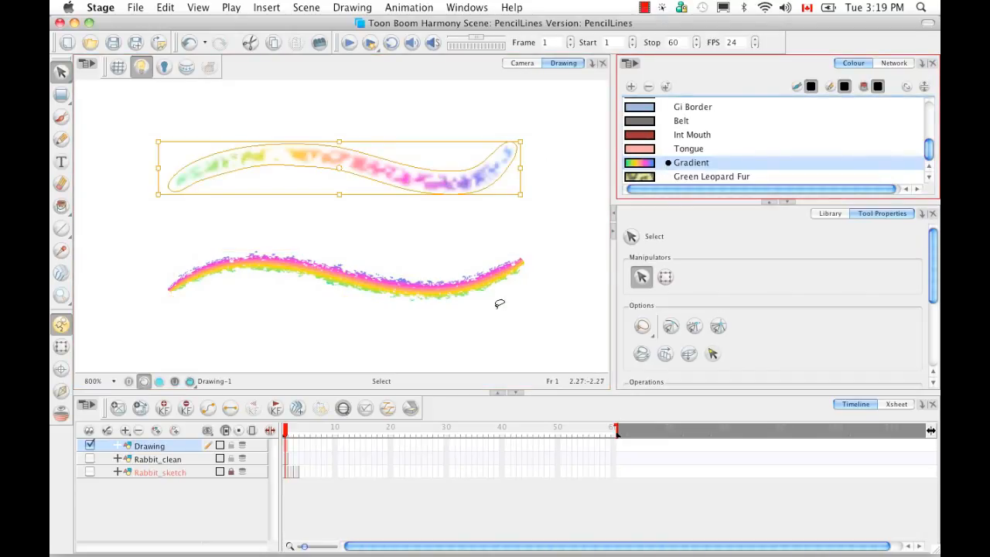
Step: Recolour the brush stroke and the pencil line with Green Leopard Fur, and clear the selection
left_click(643, 177)
left_click(441, 286)
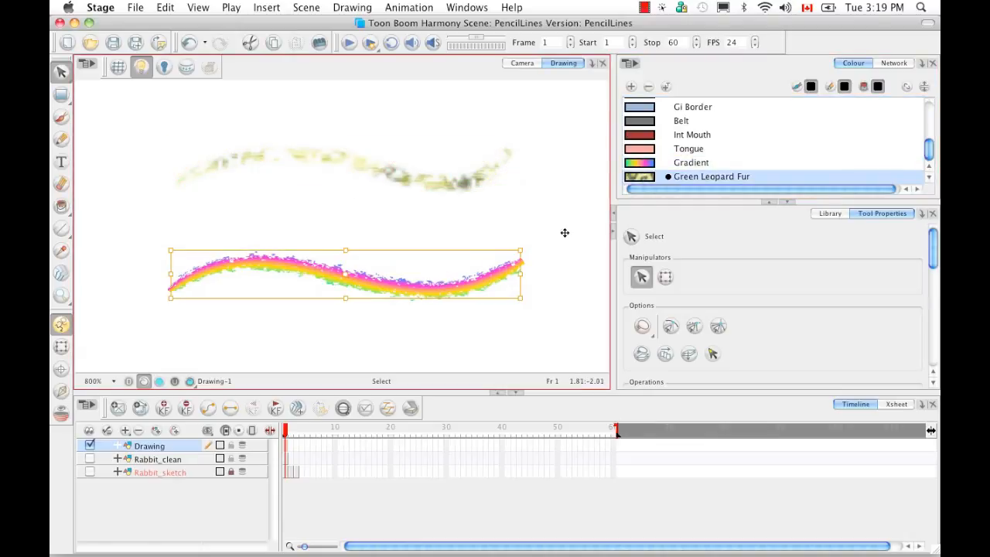
left_click(641, 177)
left_click(474, 325)
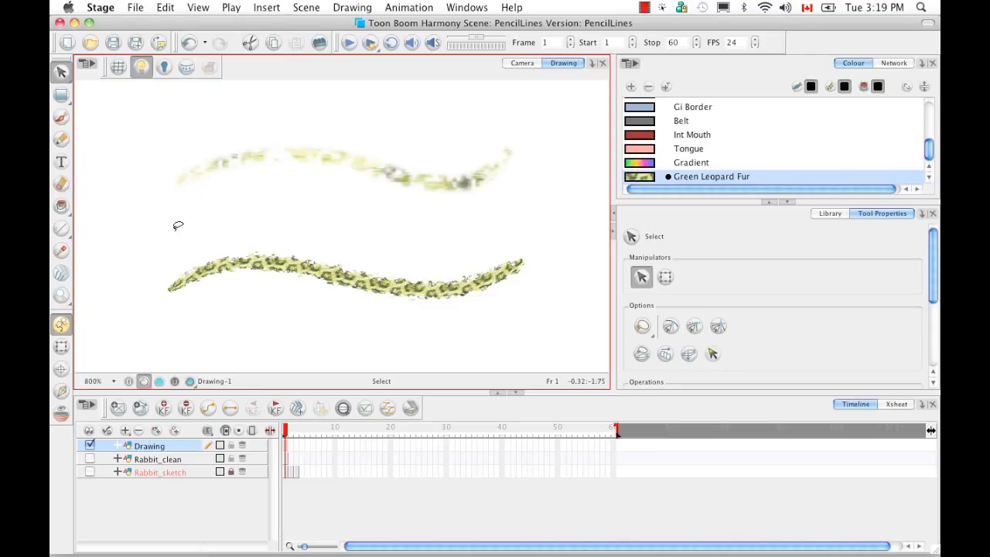
Step: Reshape the upper brush stroke with the Contour Editor by pulling its top outline point upward, and undo the change
left_click(75, 100)
left_click(355, 171)
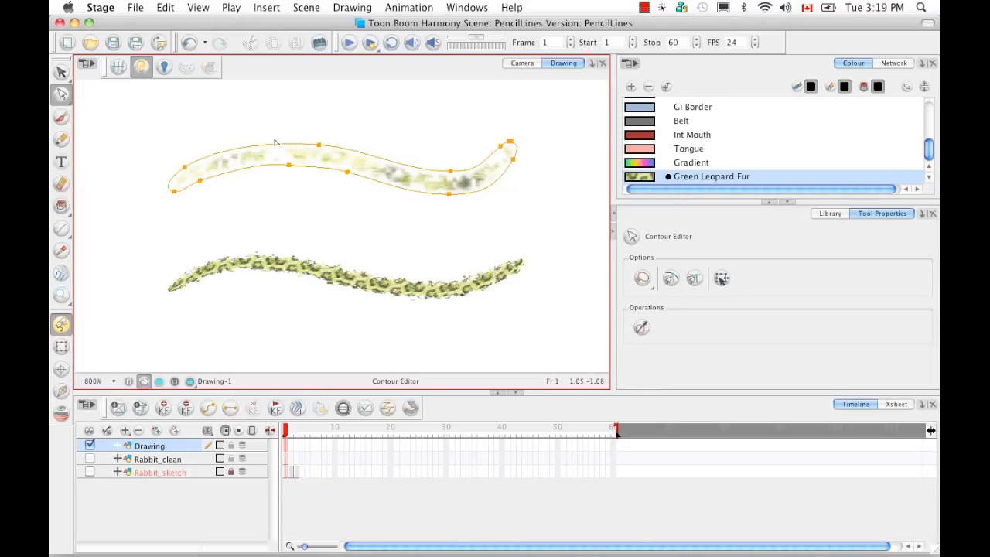
left_click(321, 142)
left_click_drag(320, 142, 317, 121)
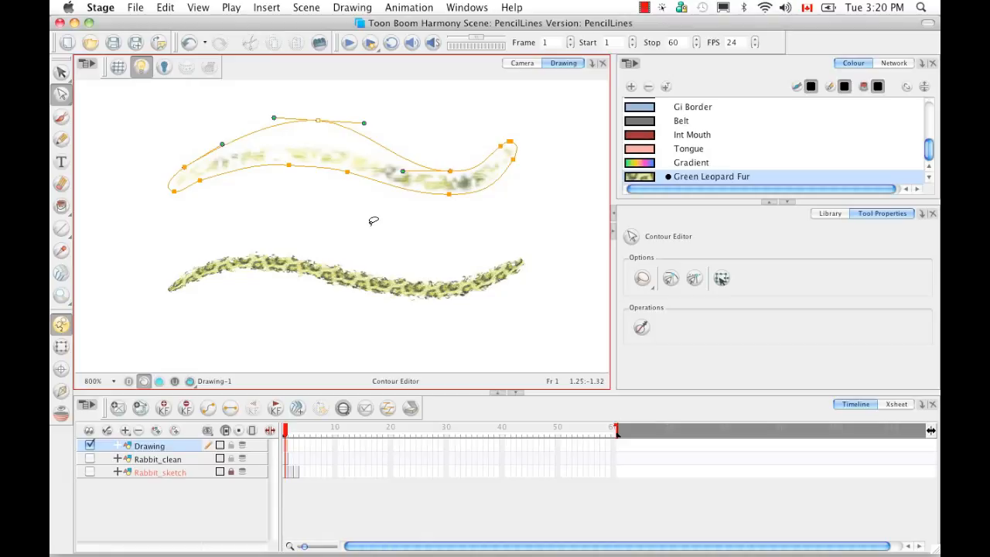
key("super+z")
Step: Bend the middle of the lower pencil line's centre line upward and downward with the Contour Editor, and undo both bends
left_click(361, 291)
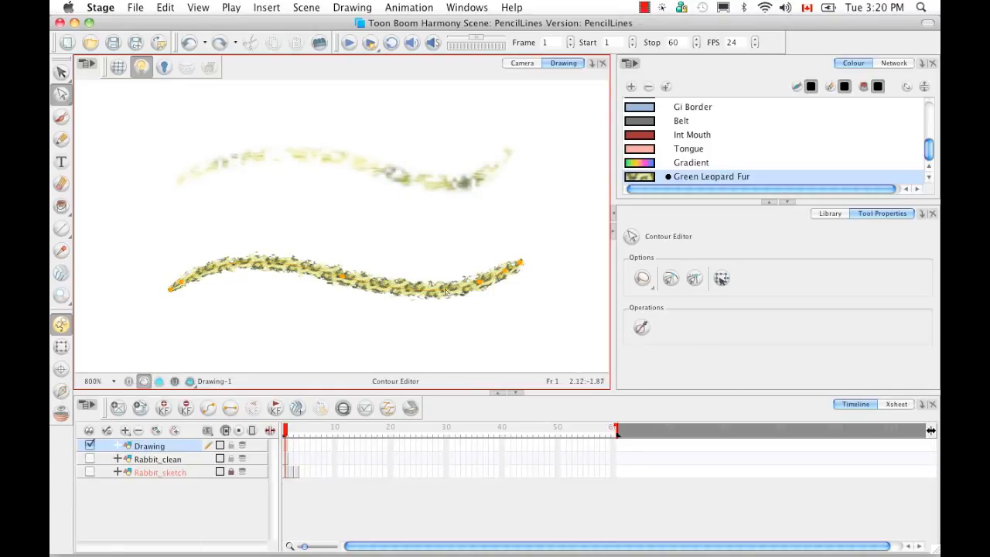
left_click(344, 280)
left_click_drag(343, 280, 353, 232)
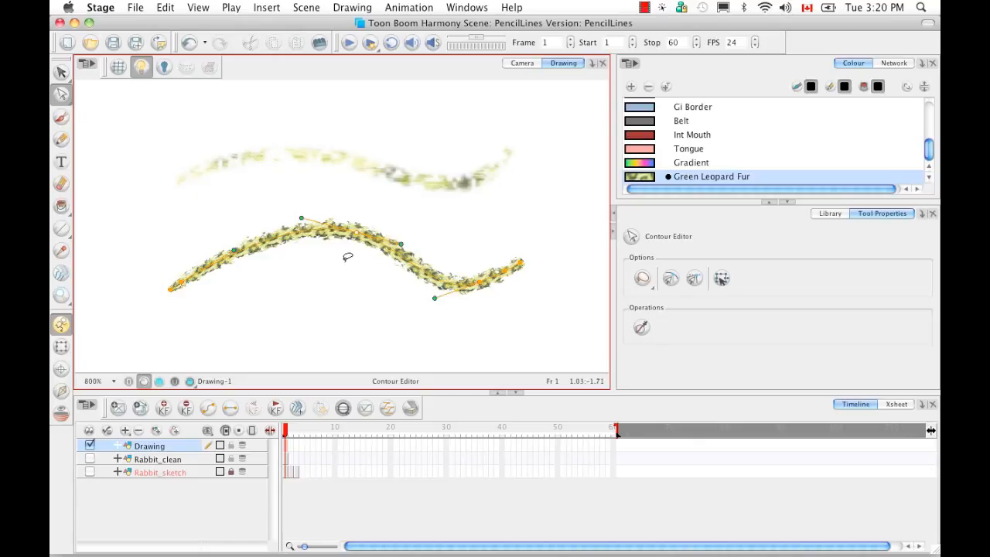
left_click_drag(360, 236, 320, 318)
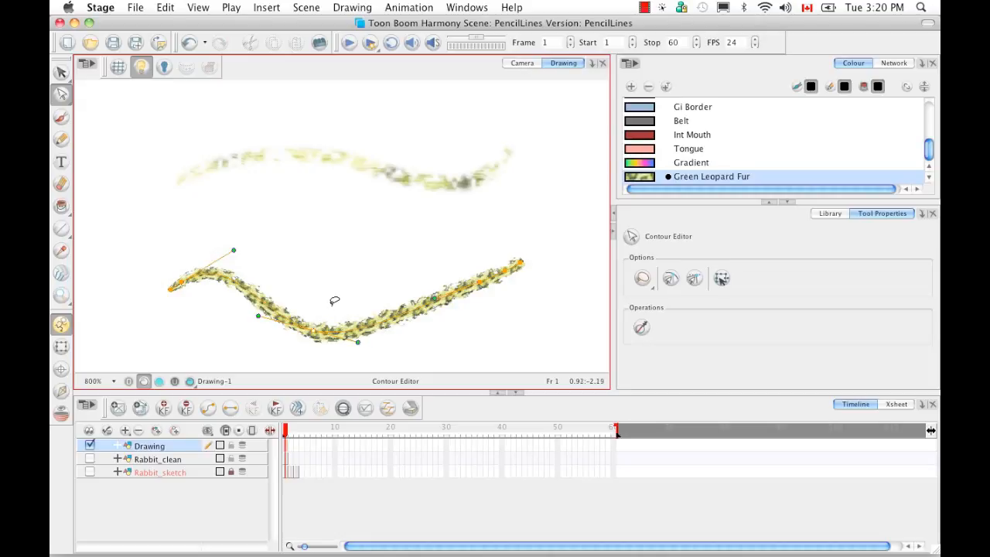
key("super+z")
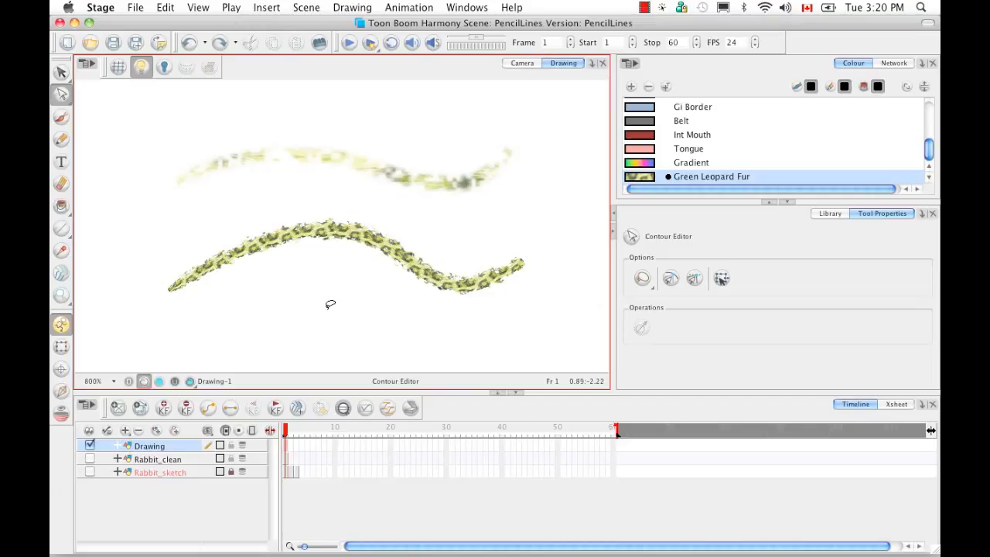
key("super+z")
Step: Thicken the upper side of the pencil line near its end with the Pencil Editor, and undo the thickness change
left_click_drag(65, 97, 86, 113)
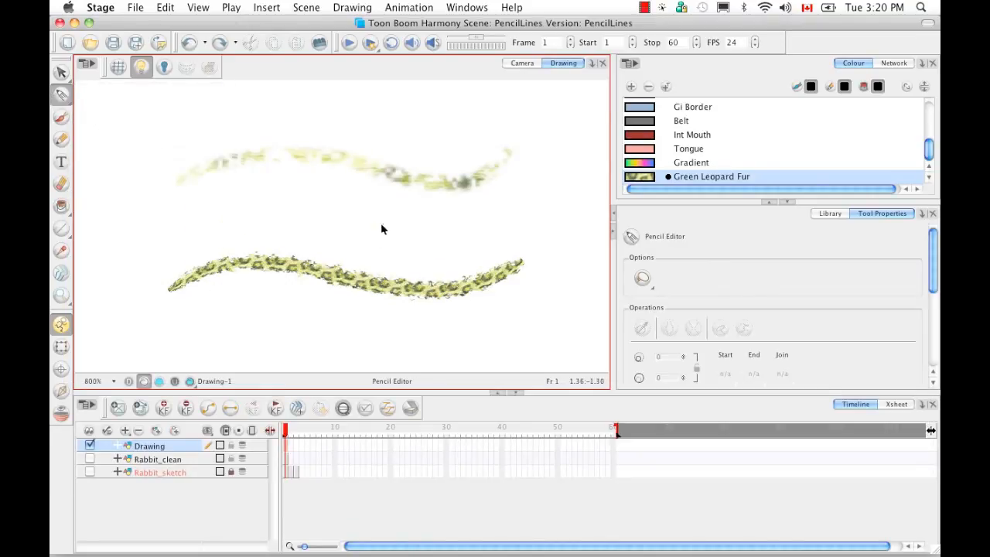
left_click(363, 276)
left_click_drag(470, 279, 458, 229)
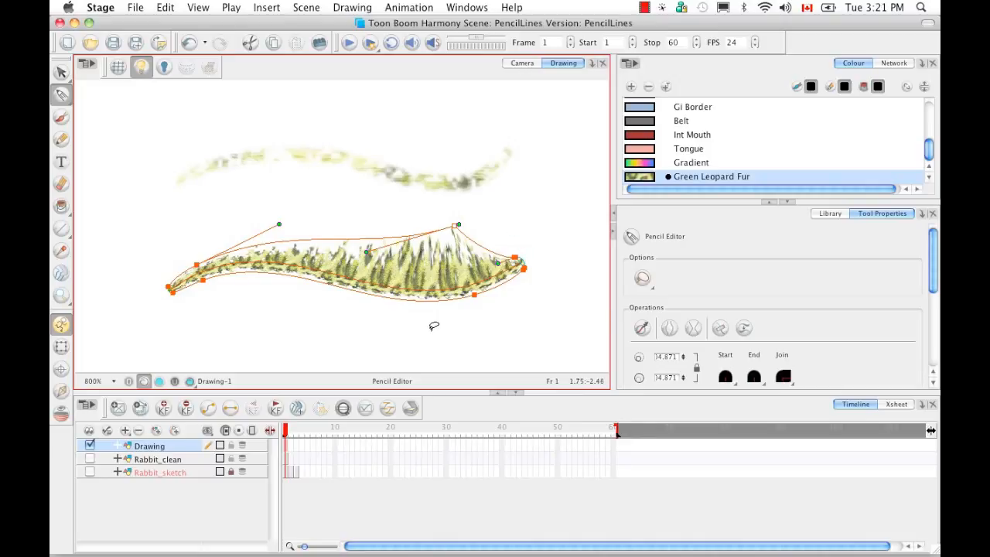
key("super+z")
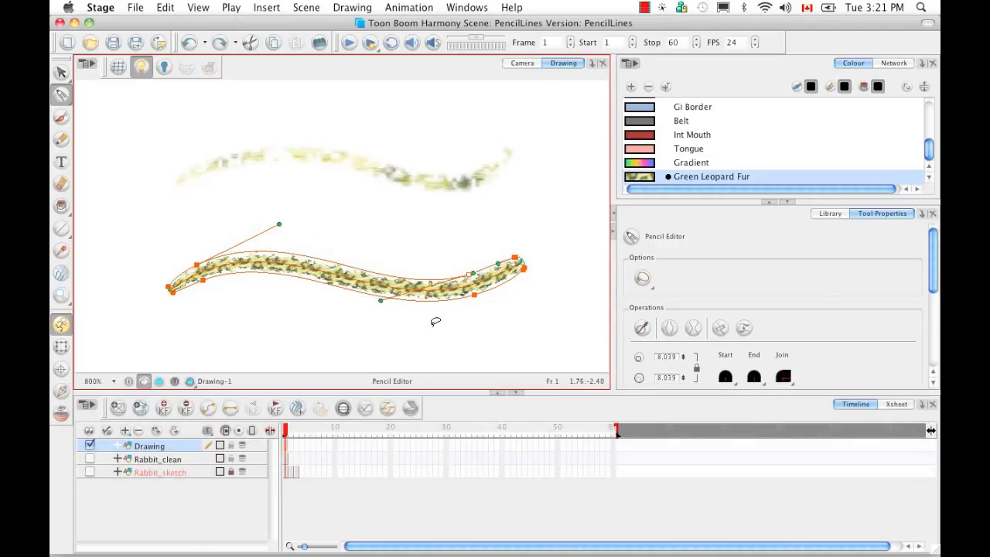
Step: Rotate the brush stroke's leopard texture clockwise, shrink it, and widen it again with Edit Gradient/Texture
left_click(63, 95)
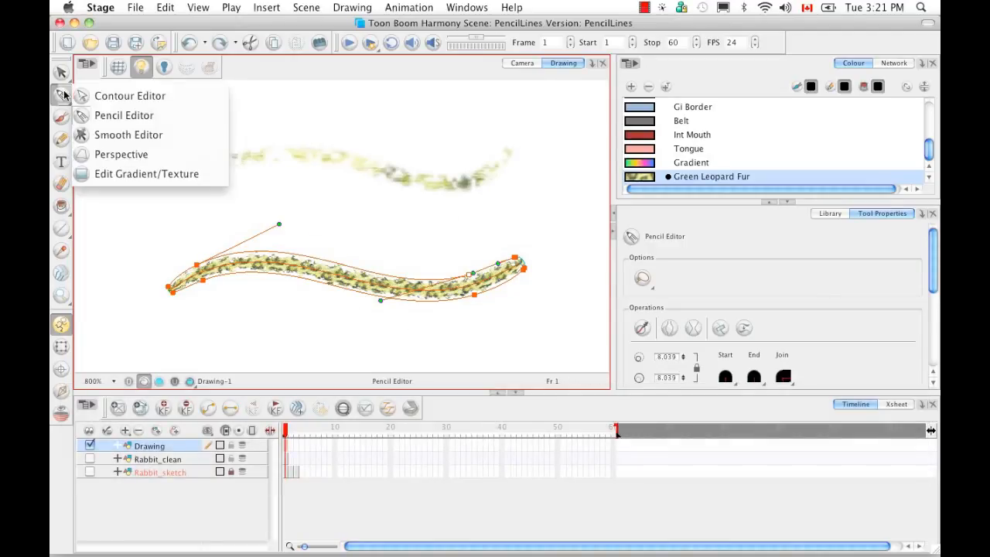
left_click(158, 173)
left_click(282, 157)
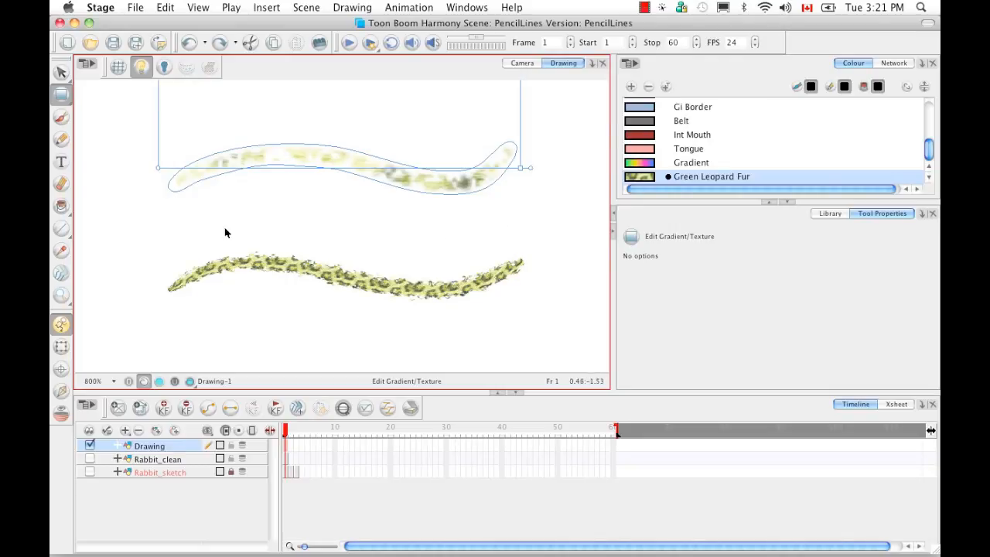
key("super+minus")
key("super+minus")
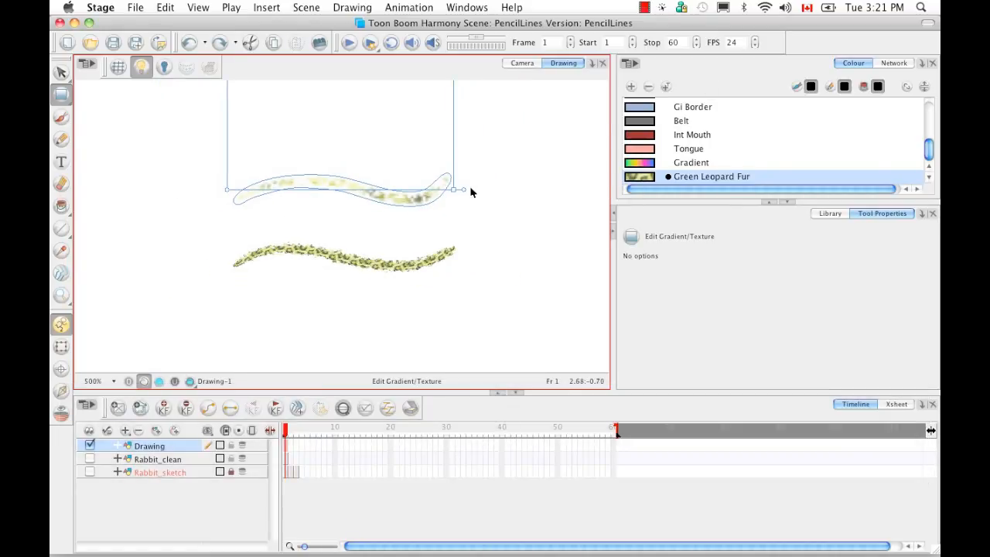
left_click_drag(464, 190, 405, 316)
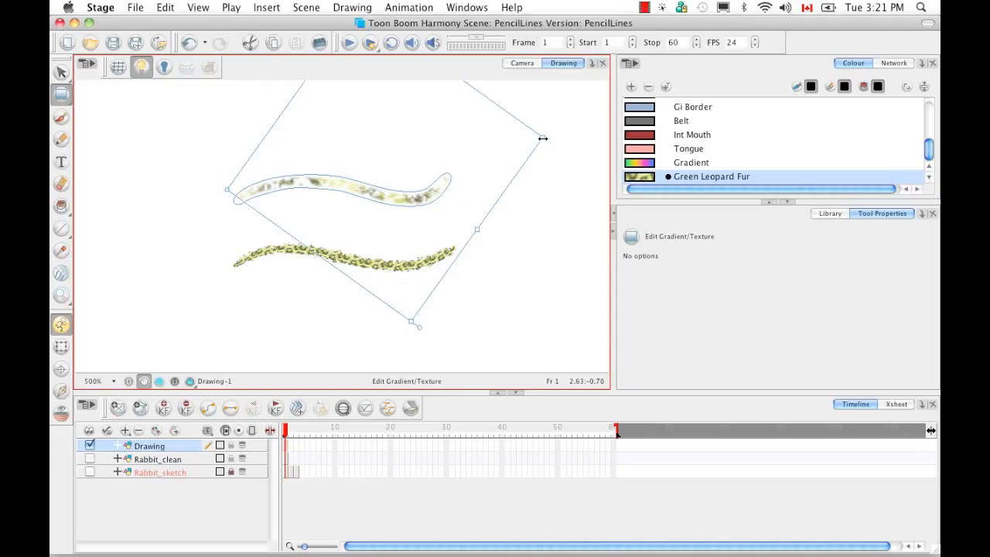
left_click_drag(543, 139, 411, 158)
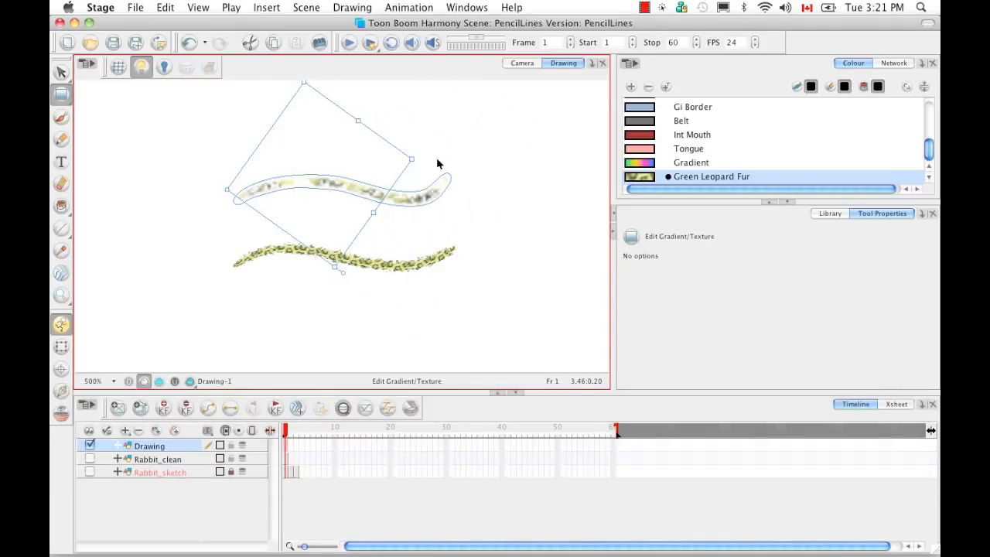
left_click_drag(374, 214, 440, 235)
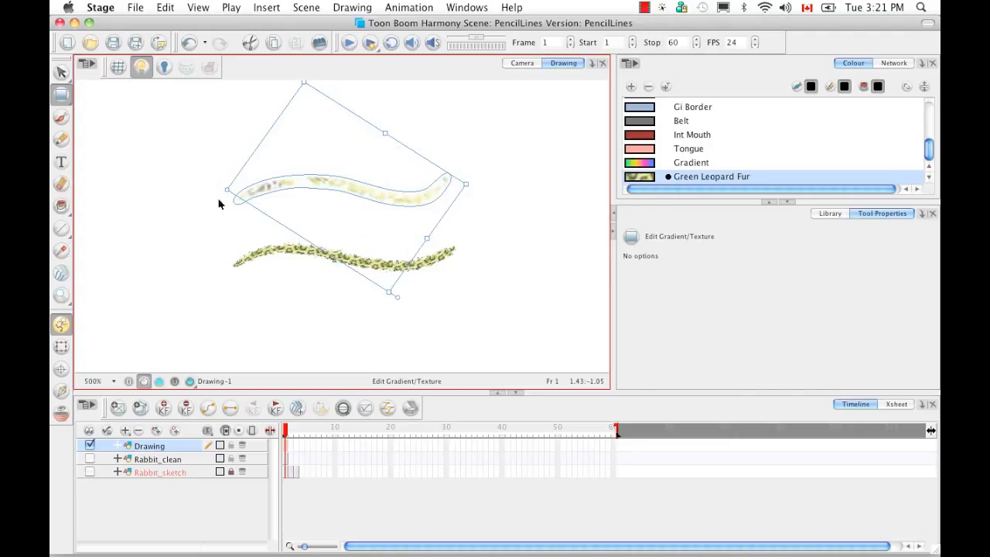
Step: Undo the brush stroke's texture edits, and redo the Green Leopard Fur colour on the pencil line
left_click(472, 277)
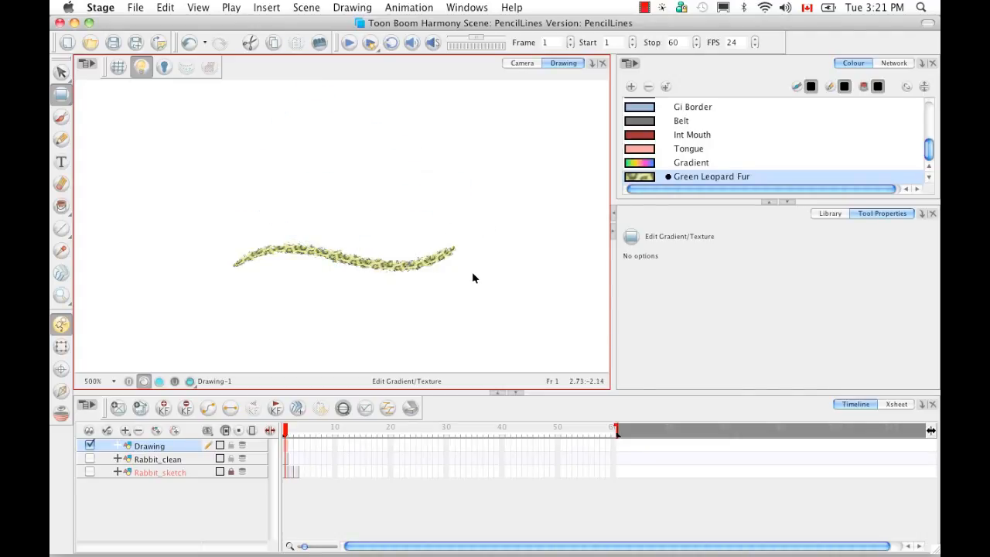
key("super+z")
key("super+z")
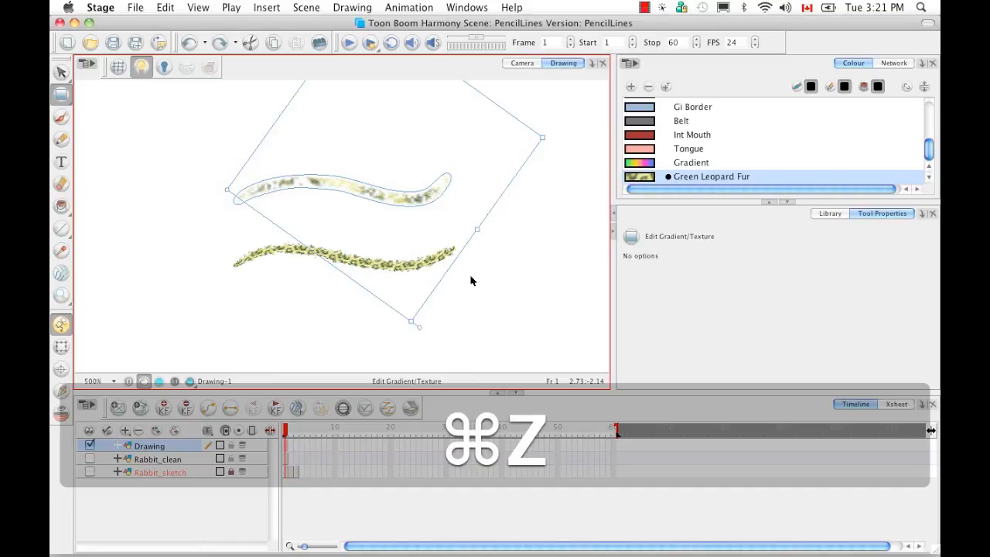
key("super+z")
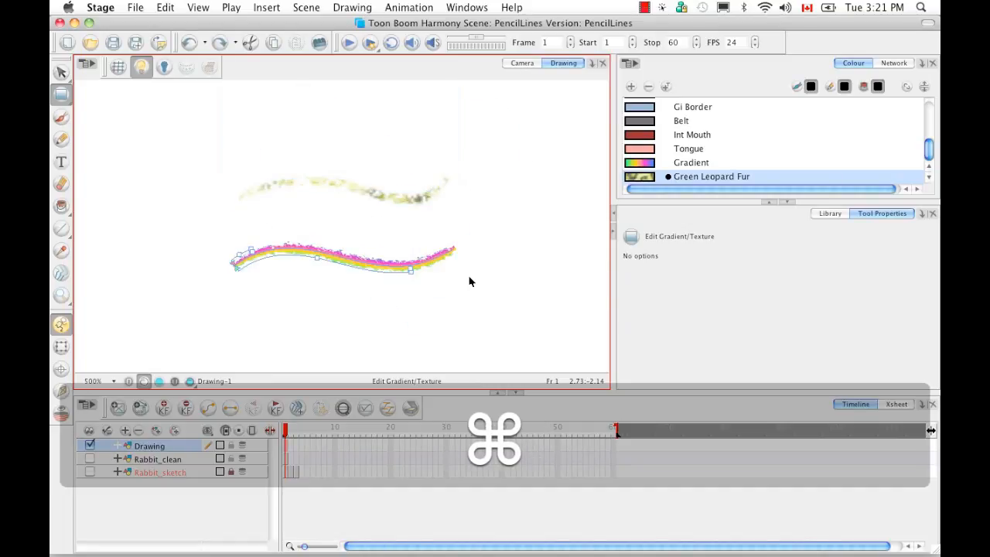
left_click(221, 42)
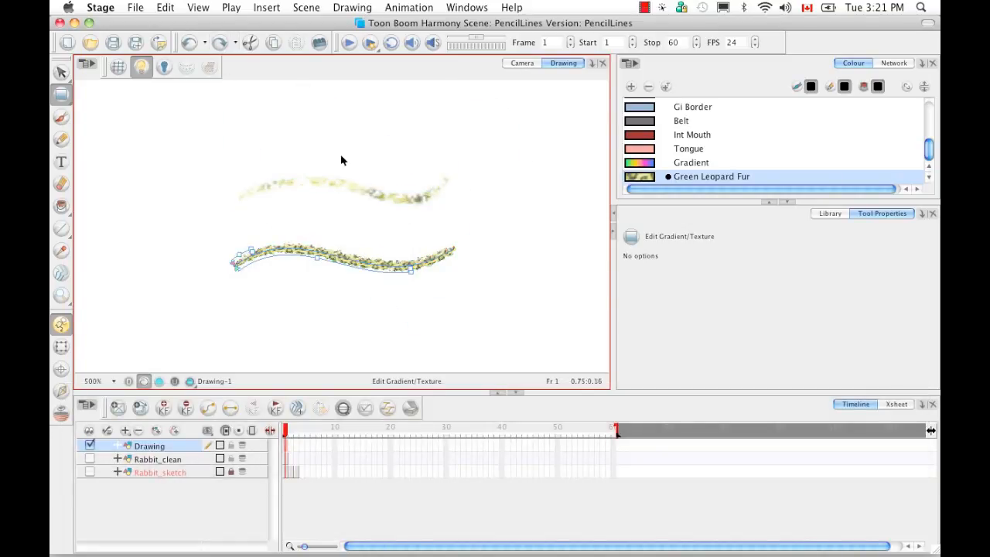
Step: Stretch the pencil line's leopard texture along its upper side, widen it away from the line, and undo both edits
left_click(387, 199)
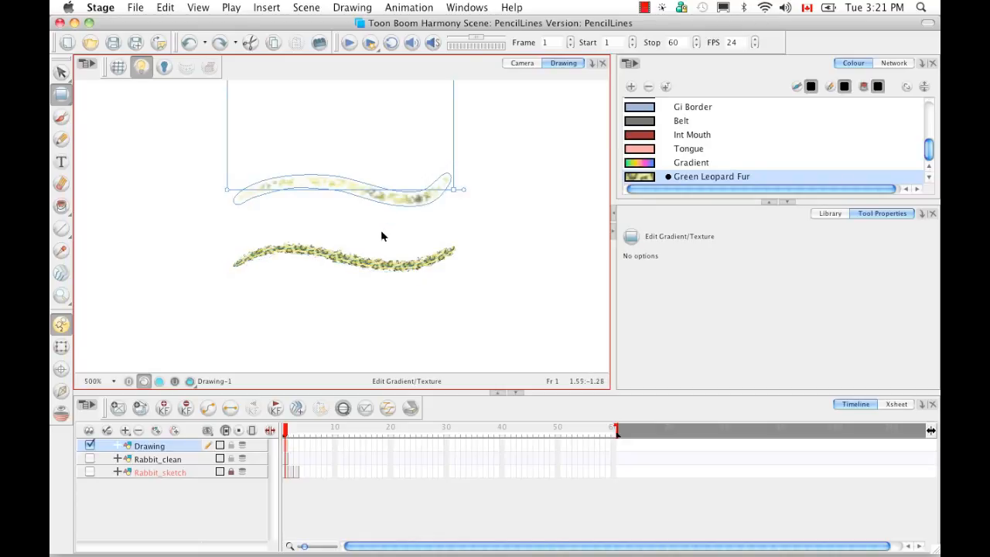
left_click(372, 268)
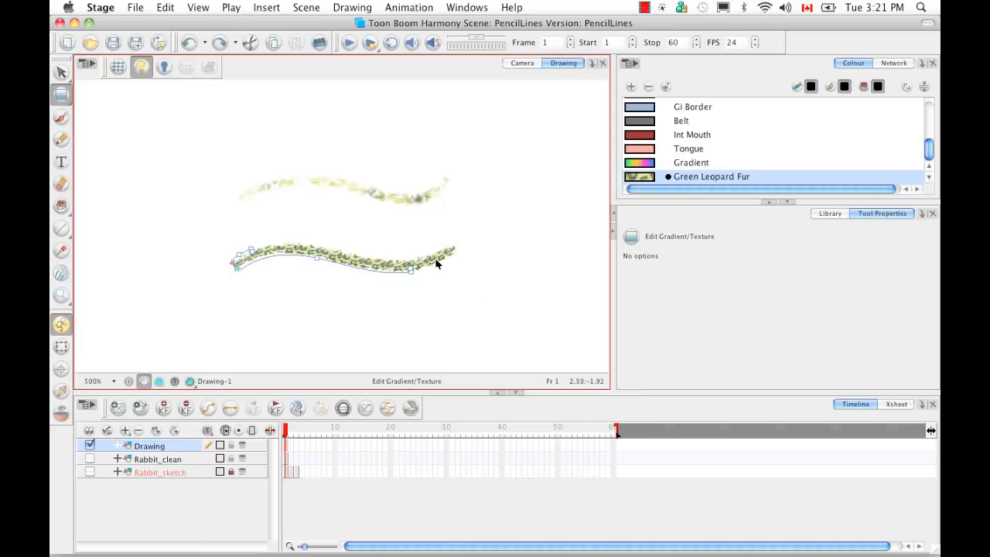
key("super+equal")
key("super+equal")
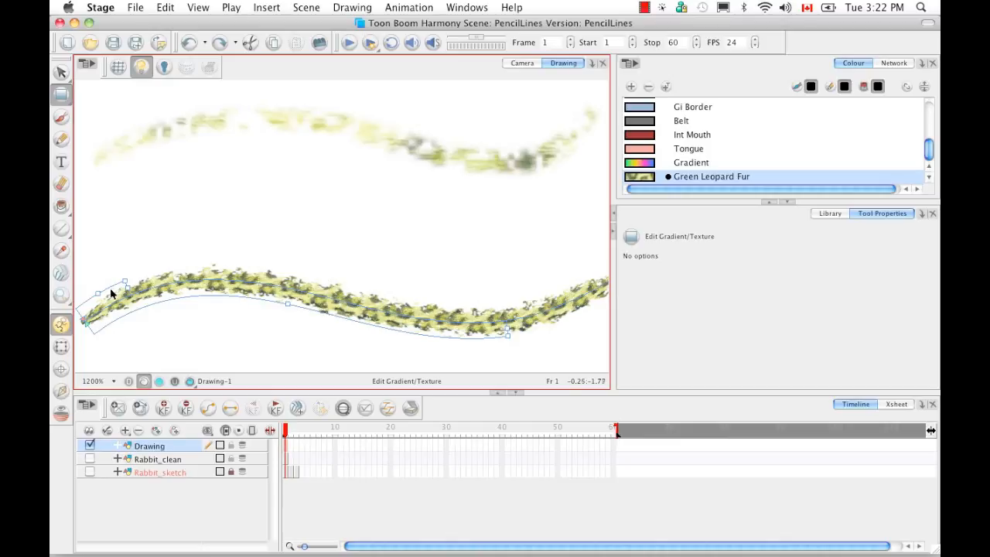
mouse_move(128, 287)
left_mouse_down()
mouse_move(266, 271)
mouse_move(376, 313)
left_mouse_up()
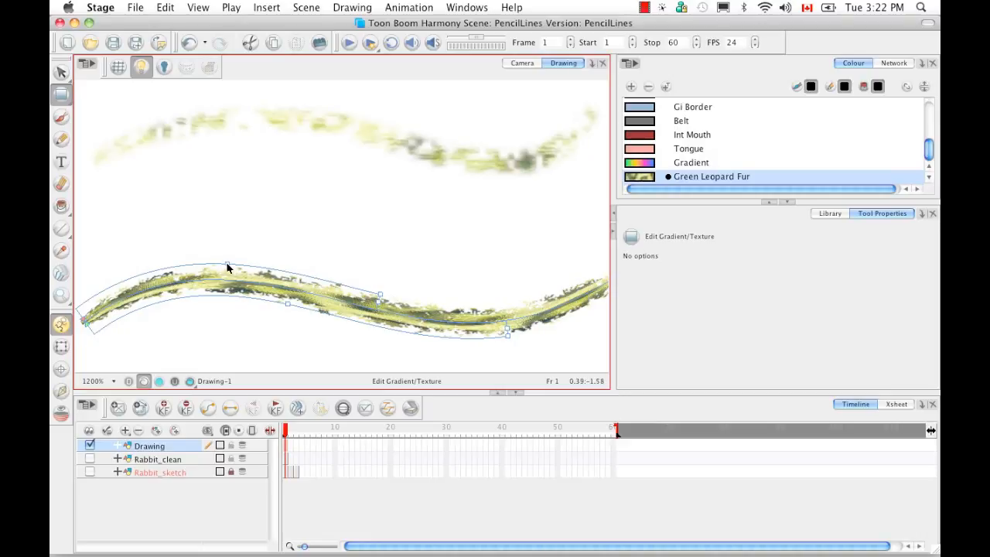
left_click_drag(228, 268, 232, 190)
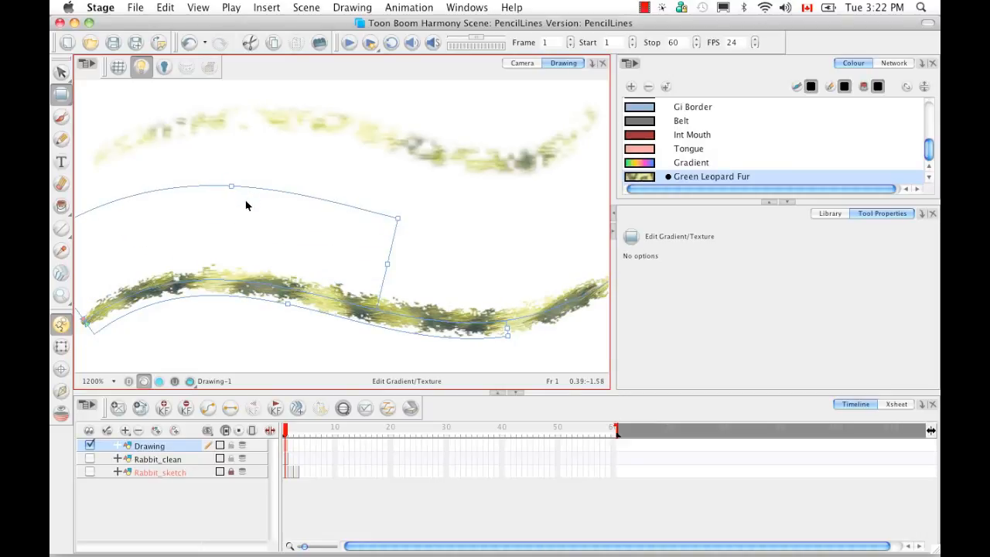
key("super+z")
key("super+z")
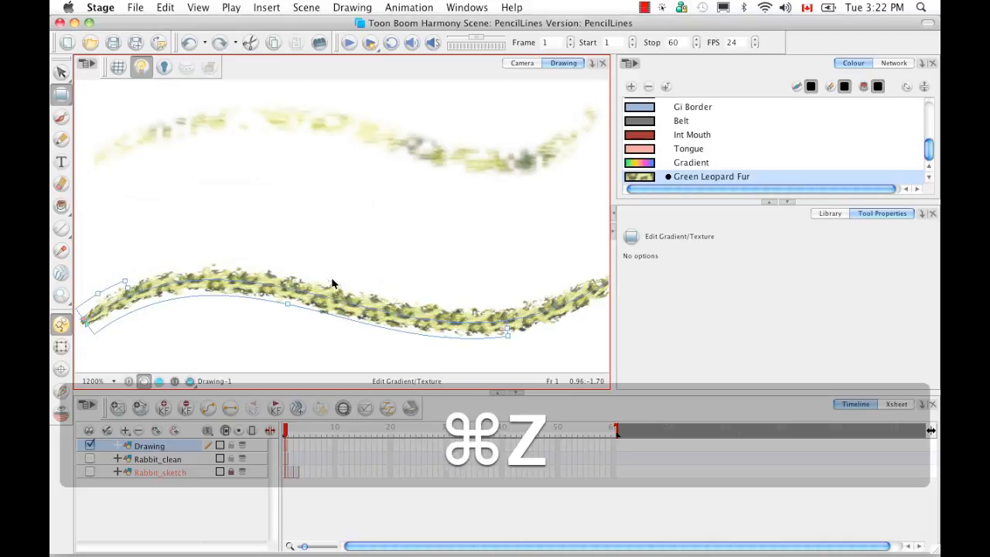
Step: Shorten and narrow the leopard texture below the pencil line, undo a trial stretch of the texture above it, and deselect the line
left_click_drag(509, 335, 316, 331)
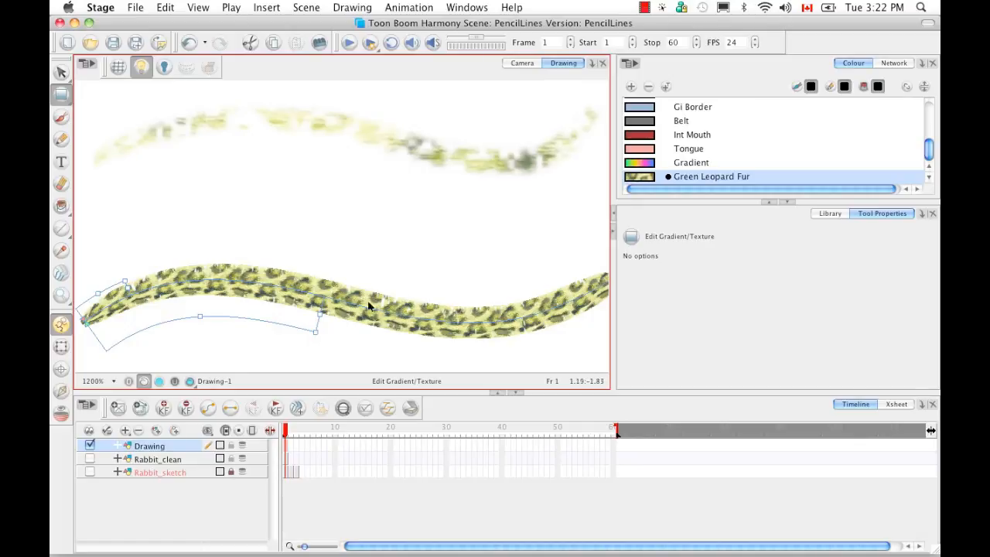
left_click_drag(199, 316, 198, 297)
mouse_move(128, 287)
left_mouse_down()
mouse_move(227, 270)
mouse_move(491, 309)
left_mouse_up()
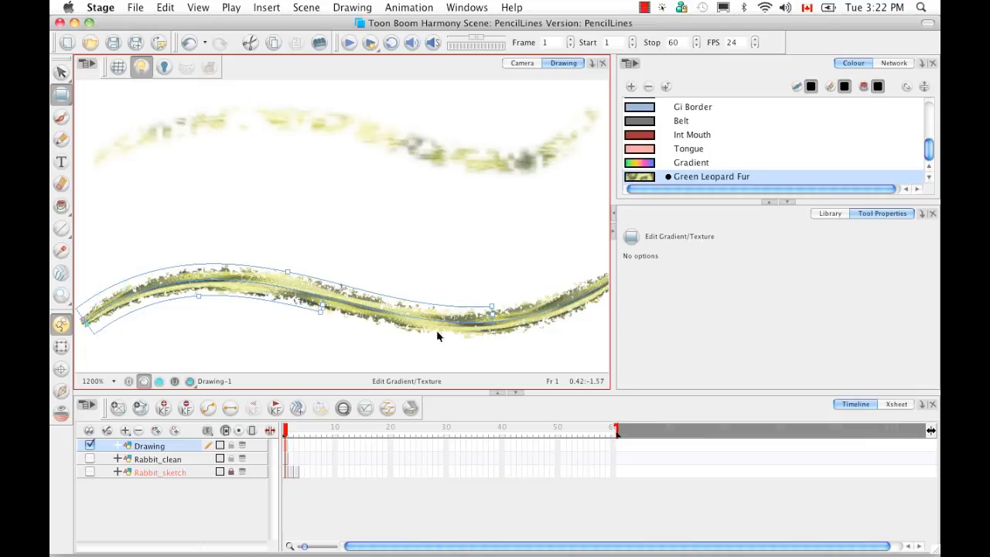
left_click(397, 344)
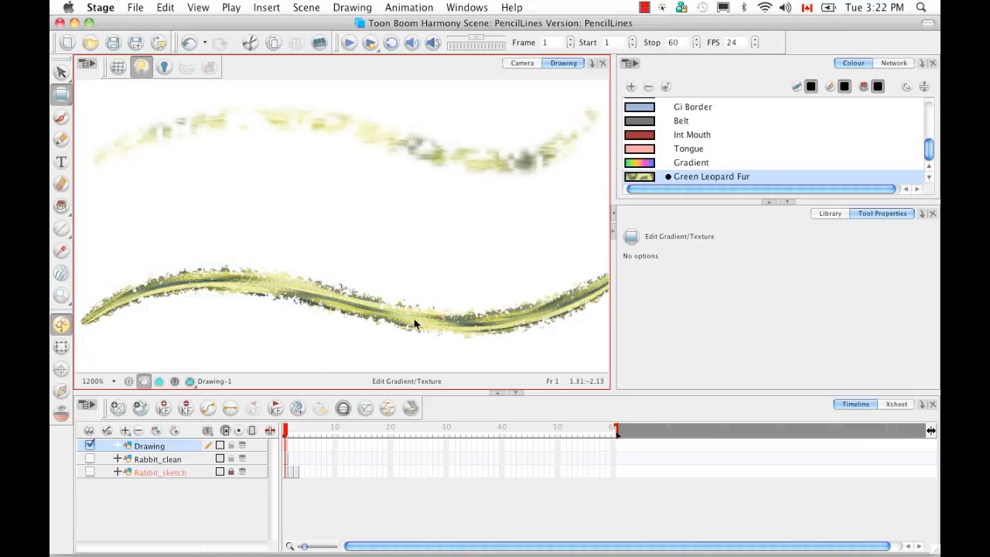
key("super+minus")
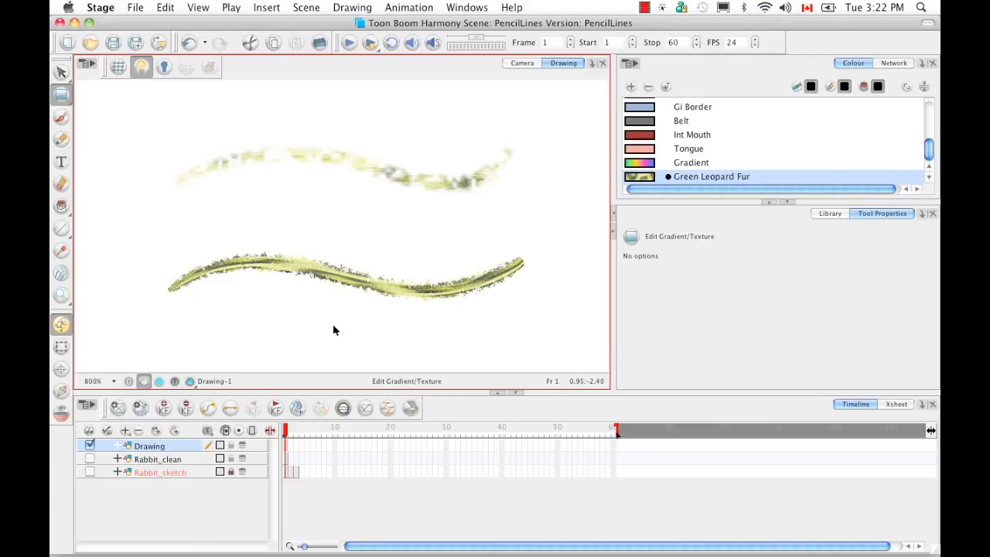
key("super+z")
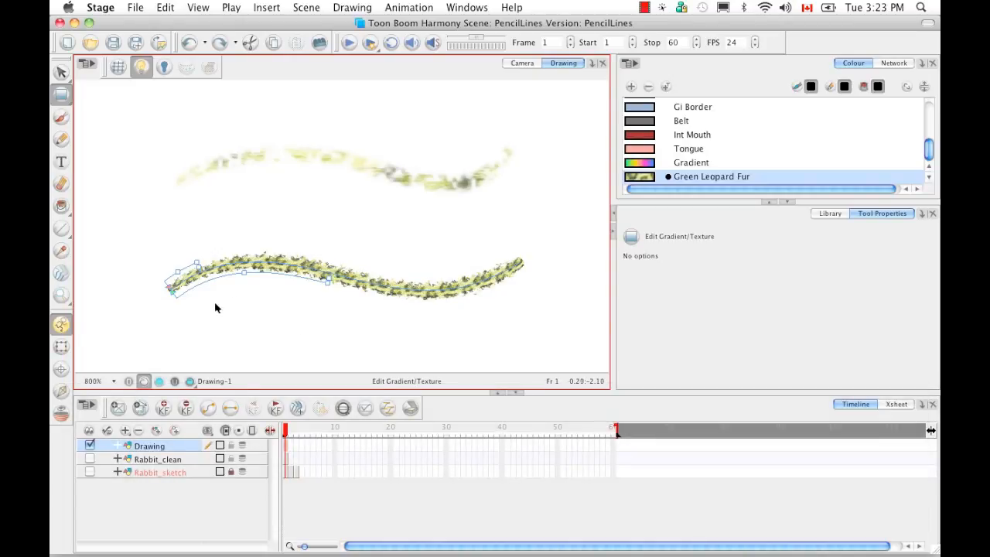
left_click(321, 302)
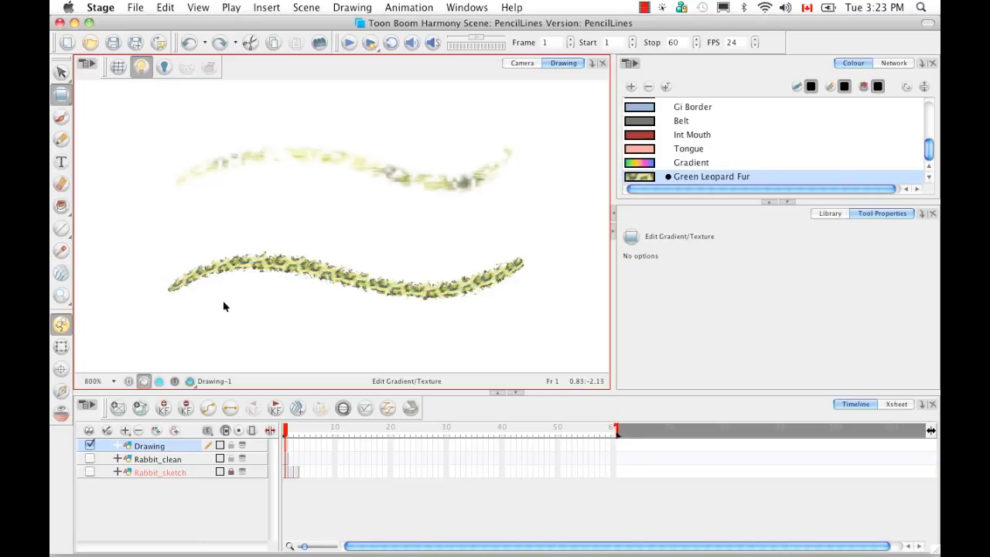
Step: Activate the Pencil tool and set its line texture to Dots
left_click(62, 139)
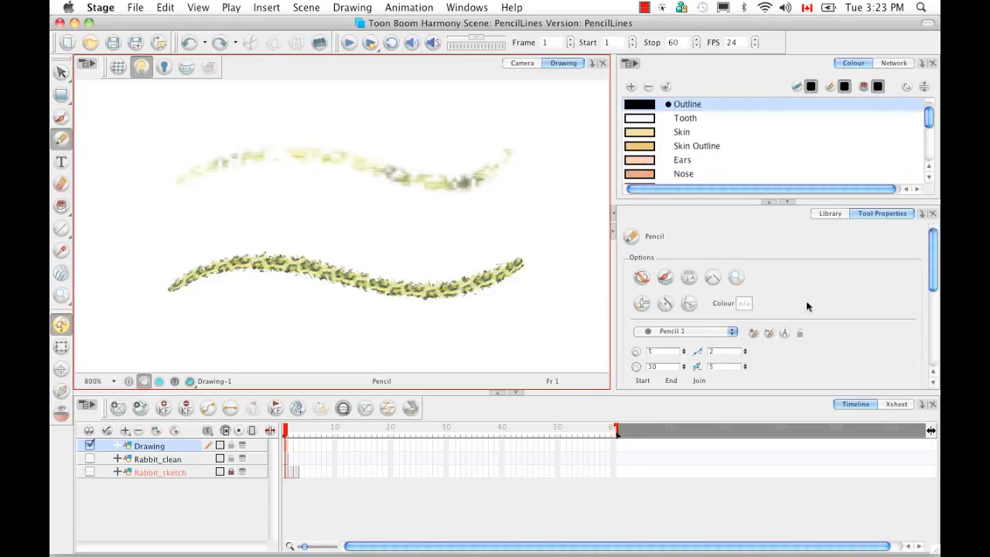
scroll(918, 284, "down", 8)
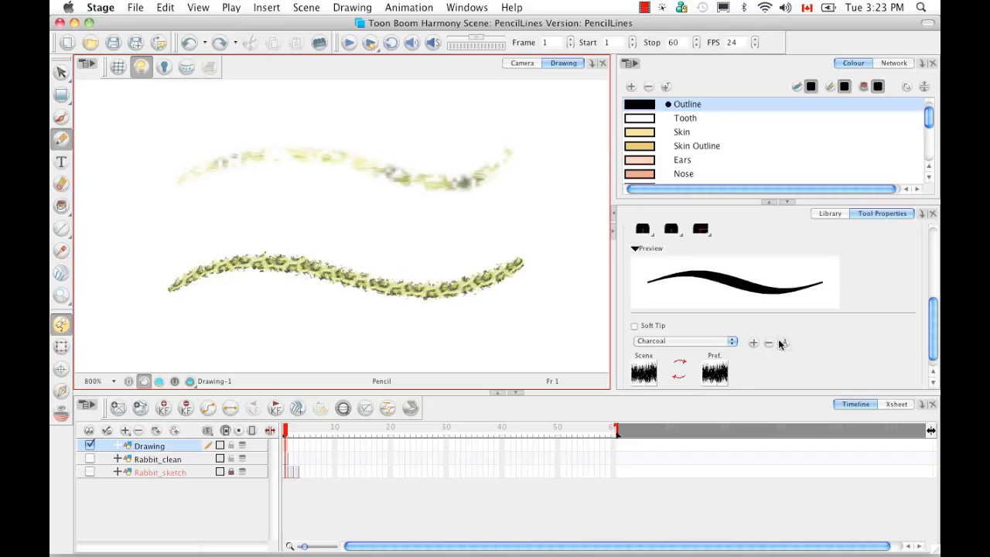
left_click(731, 342)
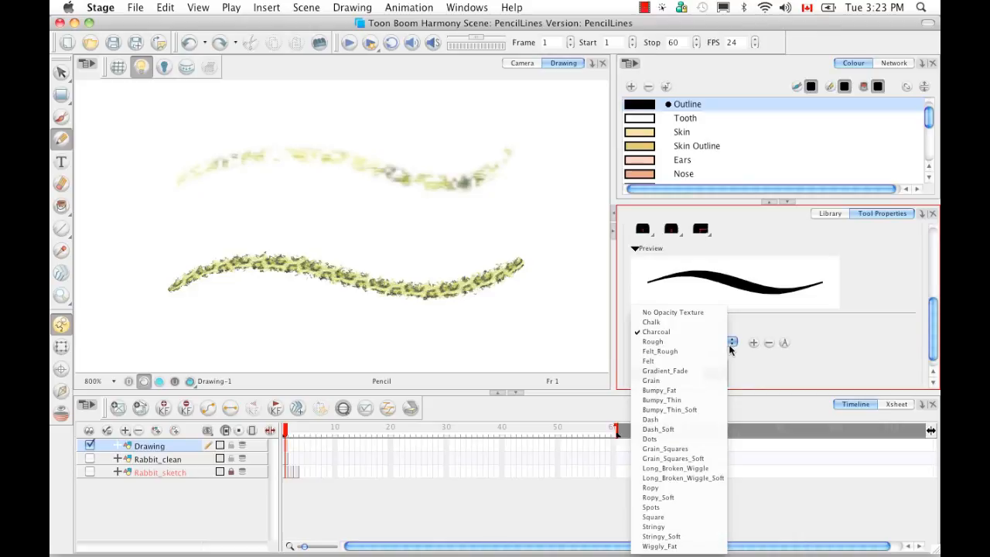
left_click(671, 438)
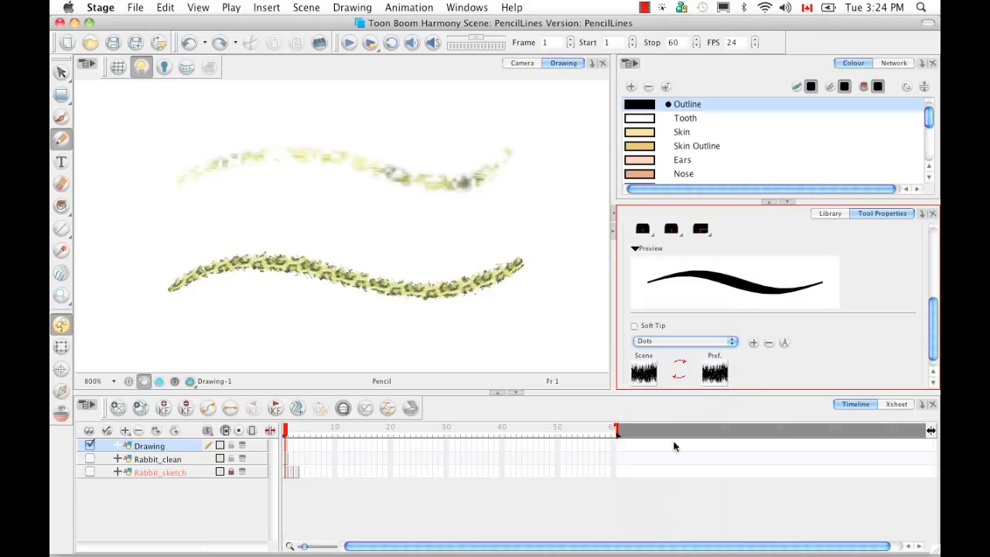
Step: Try a long wavy dotted pencil line below the leopard-textured line, and undo it
mouse_move(174, 328)
left_mouse_down()
mouse_move(283, 323)
mouse_move(498, 343)
left_mouse_up()
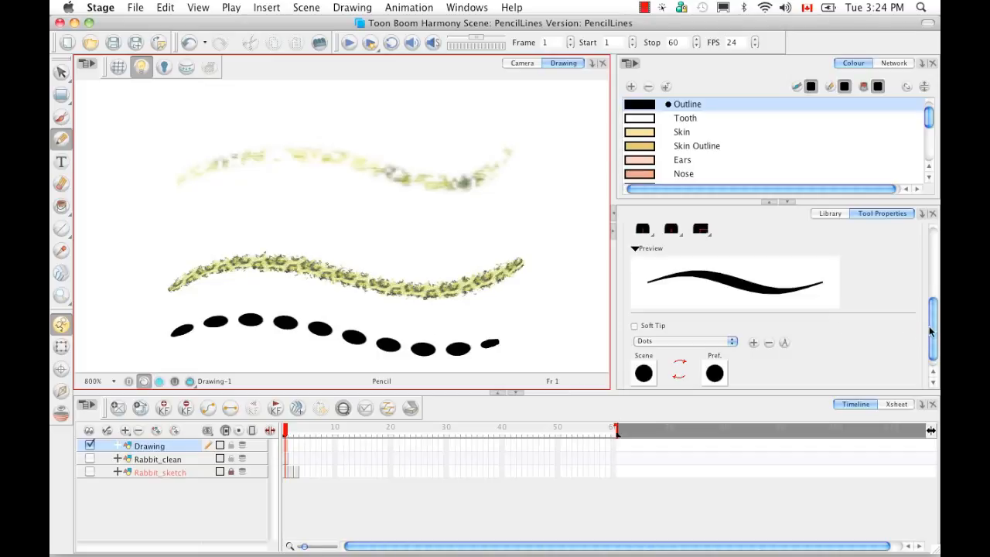
left_click_drag(933, 331, 938, 272)
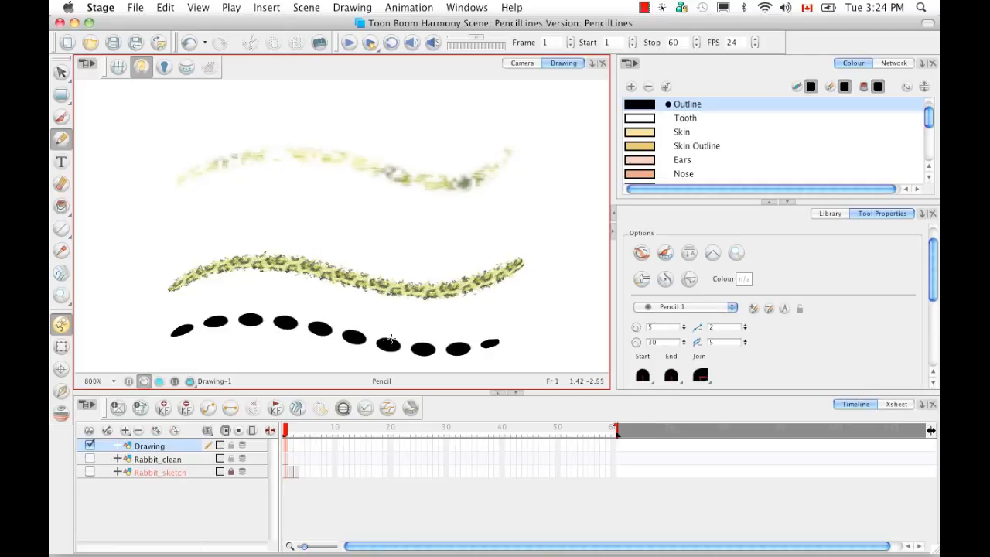
key("super+z")
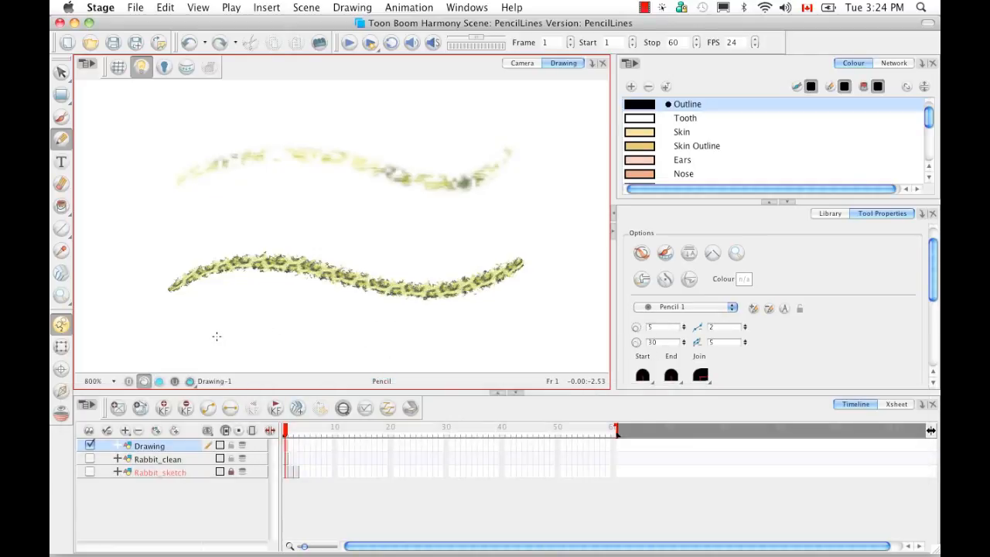
Step: Draw a short dotted arc below the leopard line, and a plain wavy line beside it in Uniform Pen Style
mouse_move(217, 336)
left_mouse_down()
mouse_move(265, 320)
mouse_move(334, 347)
left_mouse_up()
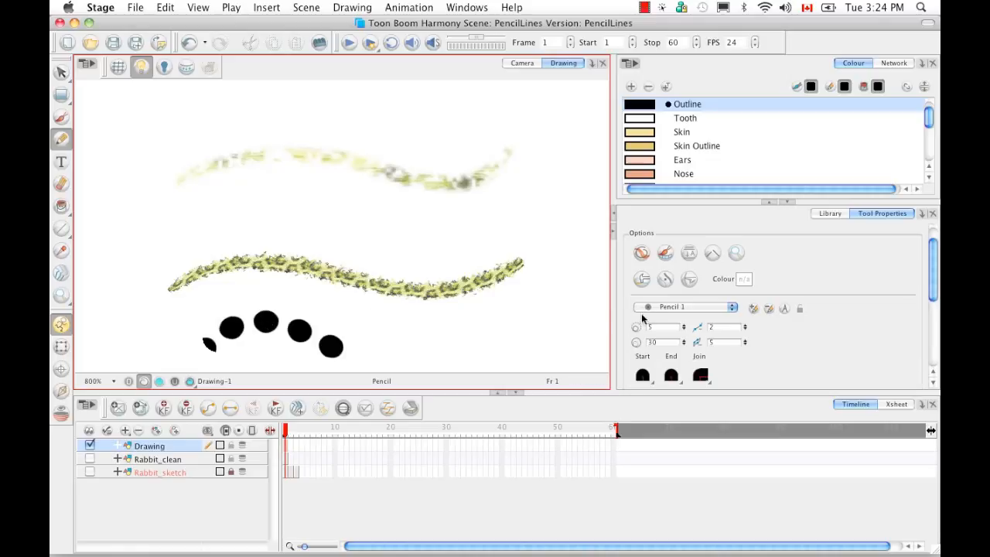
left_click(665, 326)
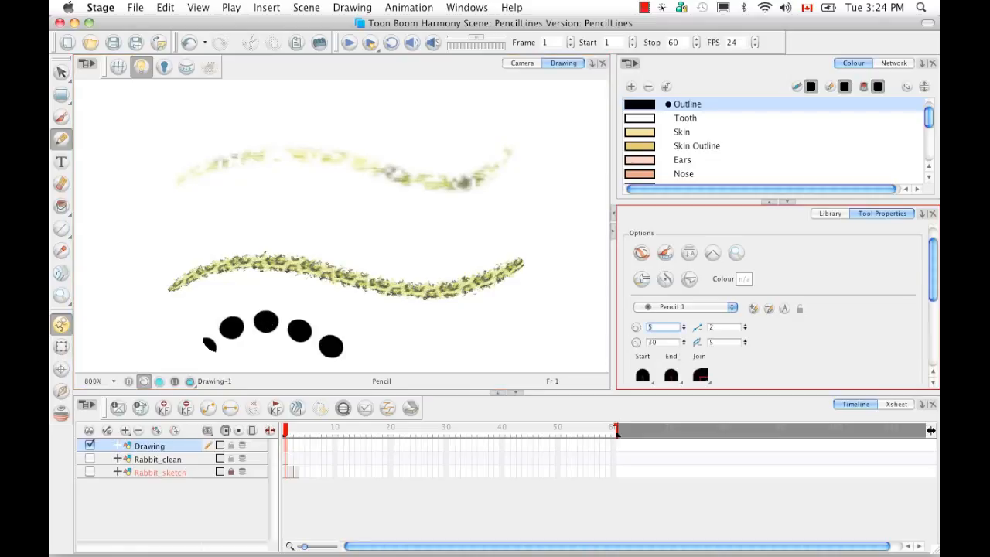
left_click(732, 309)
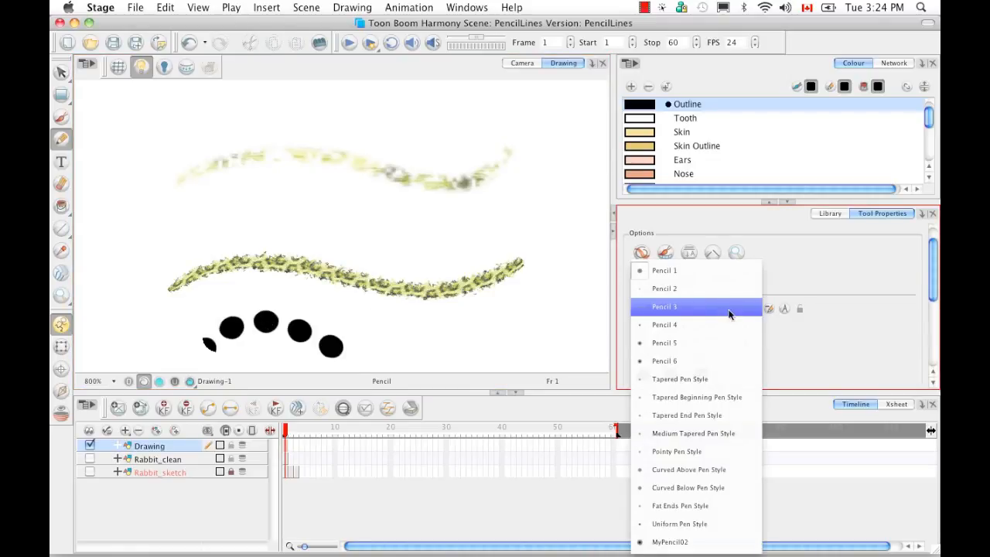
left_click(677, 524)
left_click_drag(382, 345, 532, 328)
Step: Set the pencil's line texture to Dots and draw a wavy dotted line just above the leopard line
left_click_drag(933, 292, 914, 392)
left_click(732, 330)
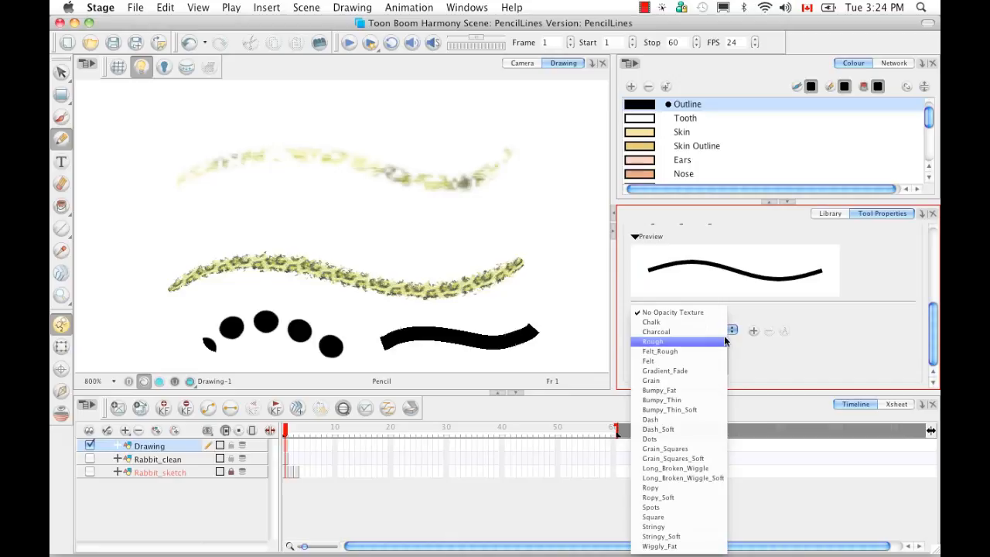
left_click(674, 439)
left_click_drag(281, 229, 452, 245)
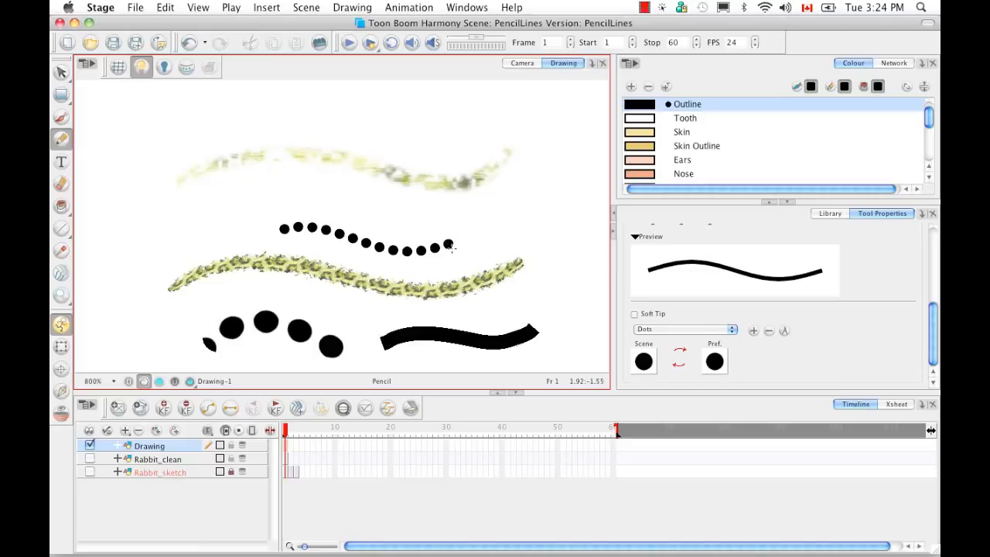
Step: Set the line texture to Charcoal and draw a wavy line just above the thin dotted line
left_click(731, 331)
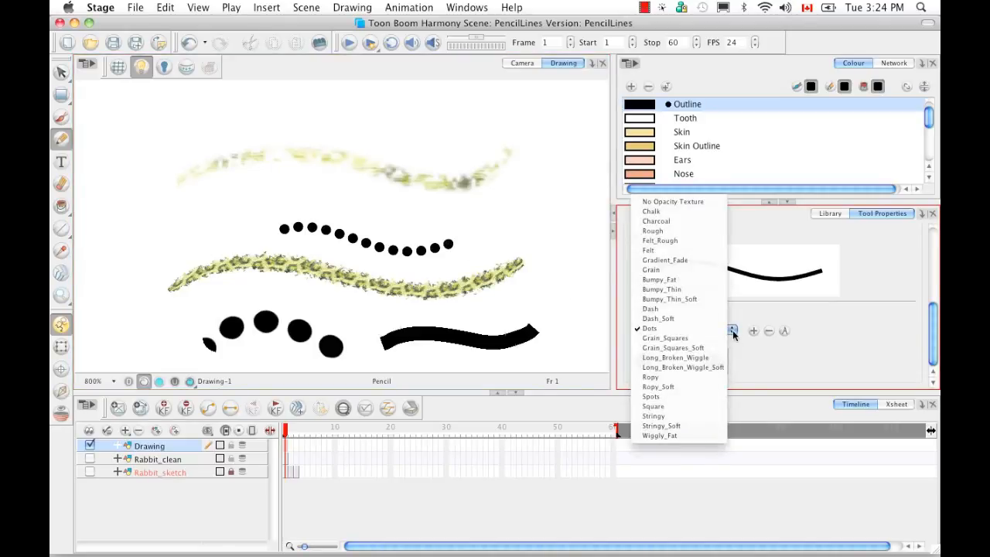
left_click(677, 223)
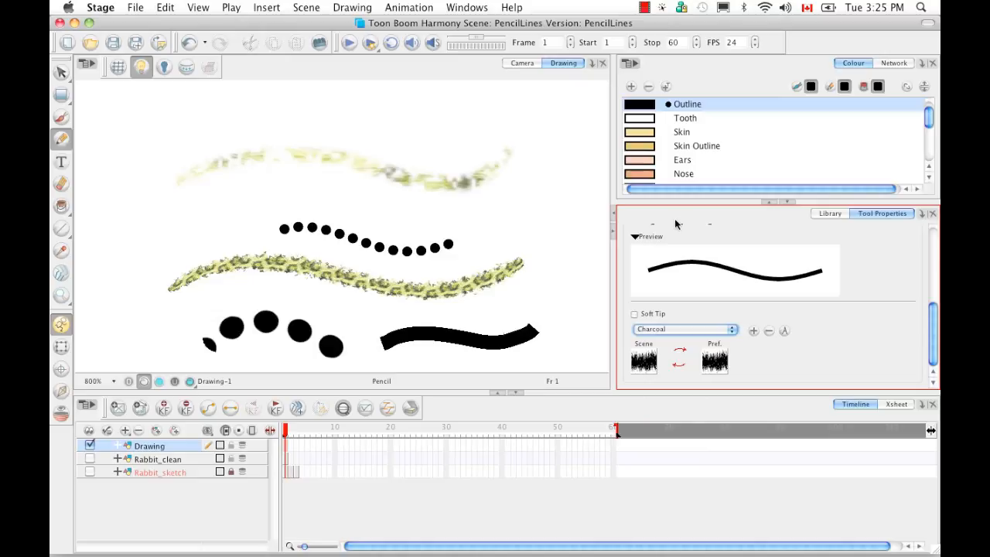
left_click_drag(272, 201, 464, 222)
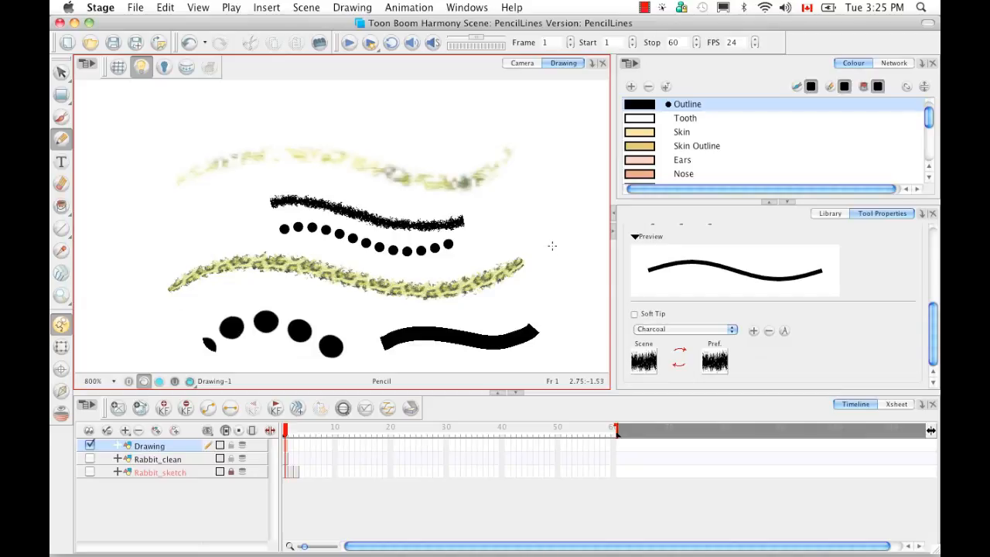
Step: Switch the pencil to Tapered Pen Style and draw a wavy line above the blurred brush stroke
left_click_drag(931, 333, 836, 287)
left_click(732, 244)
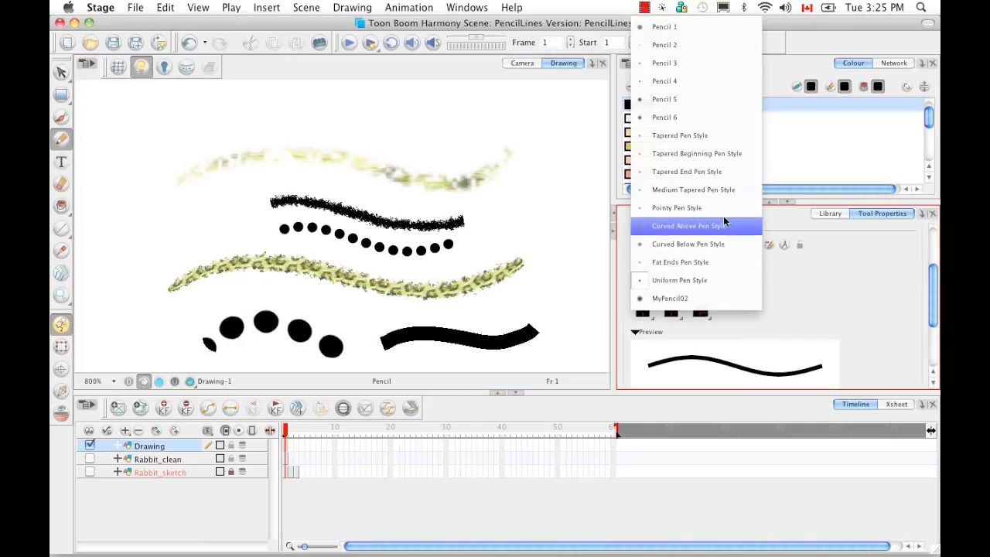
left_click(712, 139)
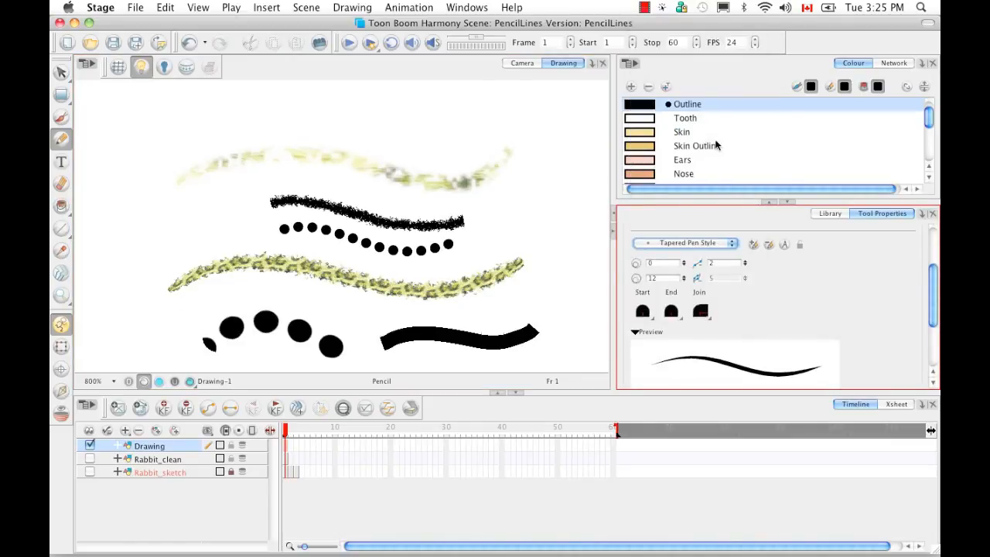
mouse_move(235, 122)
left_mouse_down()
mouse_move(288, 113)
mouse_move(400, 132)
mouse_move(492, 124)
left_mouse_up()
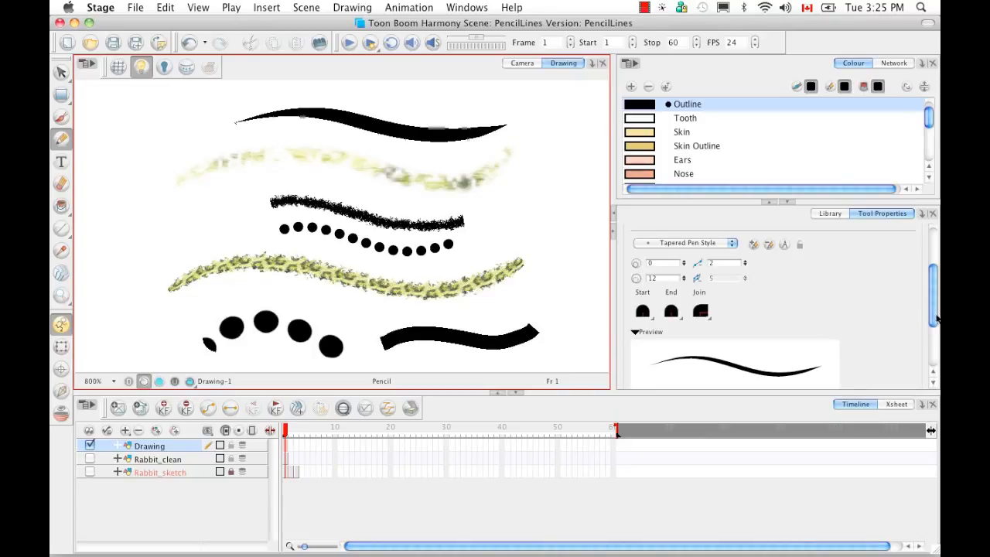
Step: Apply the Charcoal texture to the tapered pencil and draw a short rising stroke near the brush stroke's starting end
left_click(933, 382)
left_click(705, 331)
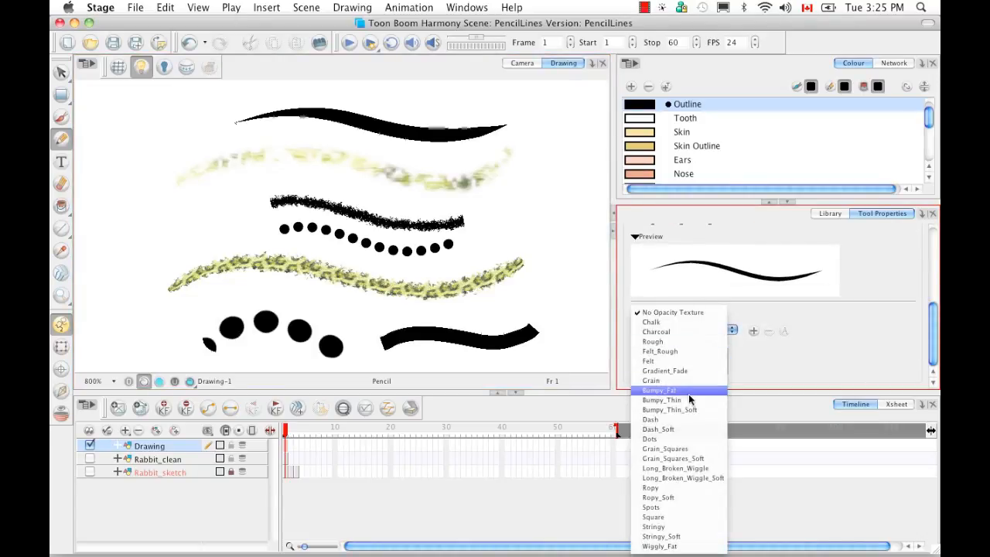
left_click(691, 332)
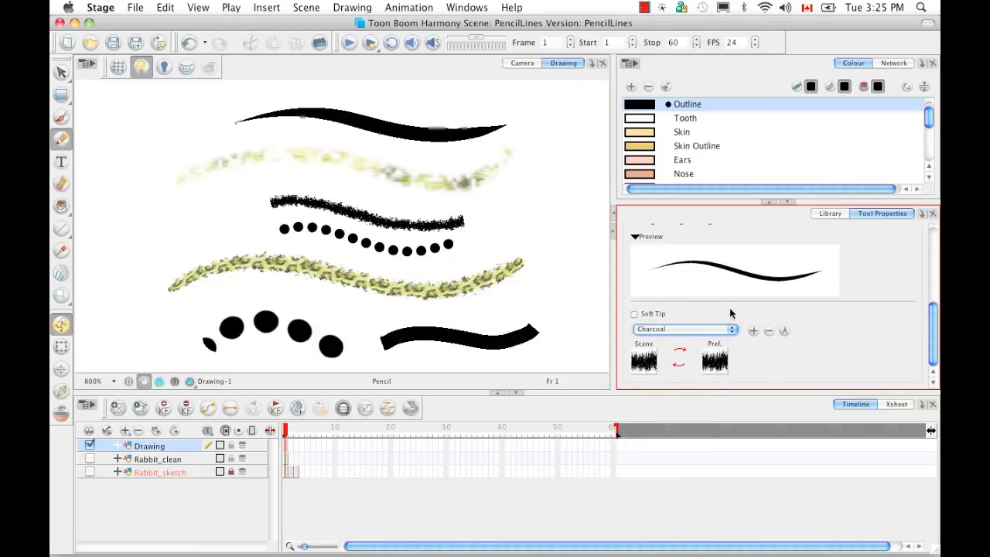
left_click_drag(113, 178, 195, 140)
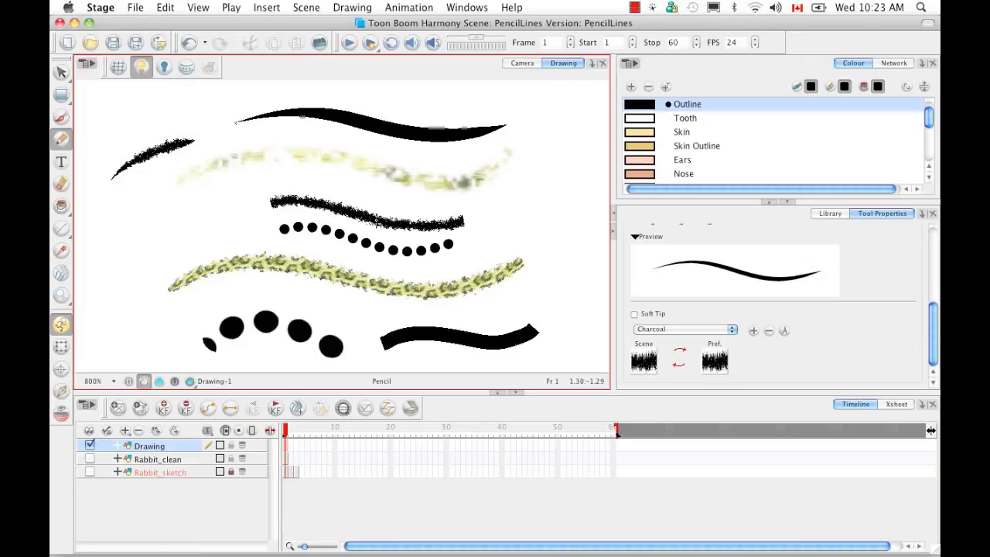
Step: Delete all six black test pencil lines, keeping only the leopard-textured brush stroke and pencil line
key("alt+v")
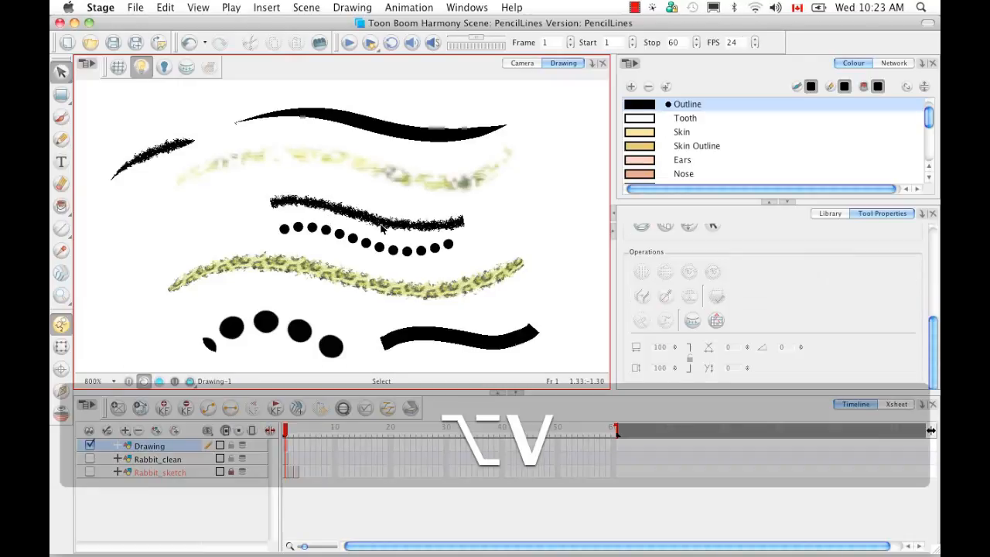
left_click(434, 133)
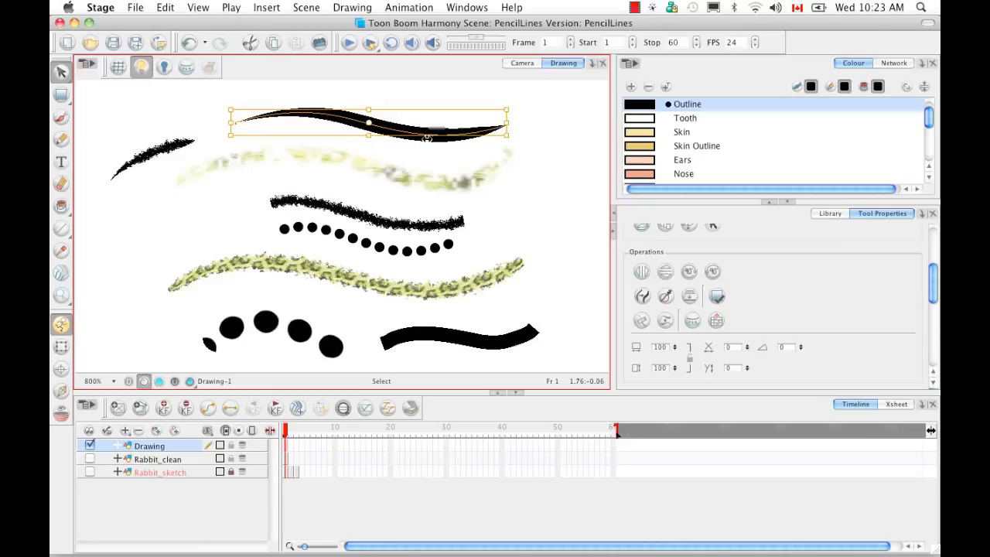
key("BackSpace")
left_click(189, 130)
key("BackSpace")
left_click(387, 212)
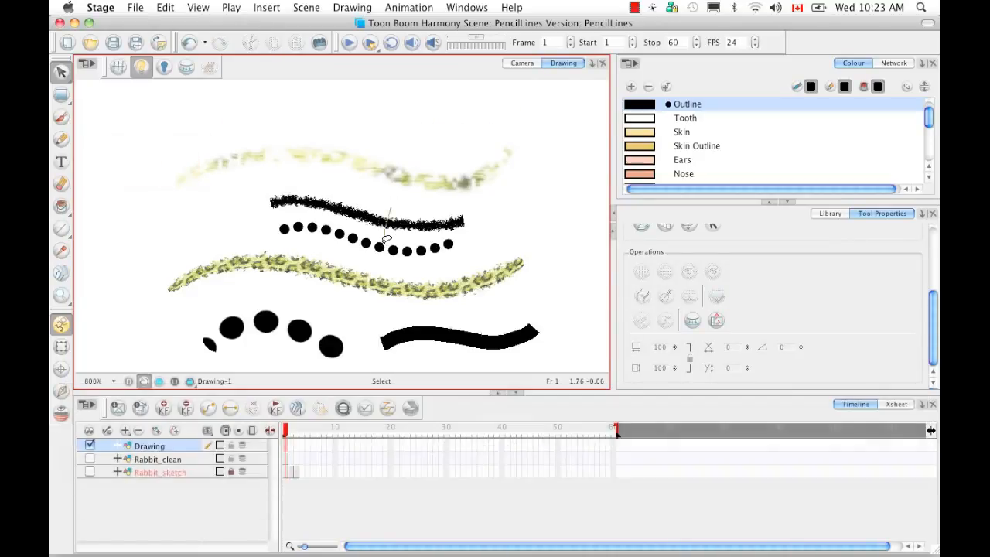
key("BackSpace")
left_click(398, 223)
key("BackSpace")
left_click(299, 331)
key("BackSpace")
left_click(447, 347)
key("BackSpace")
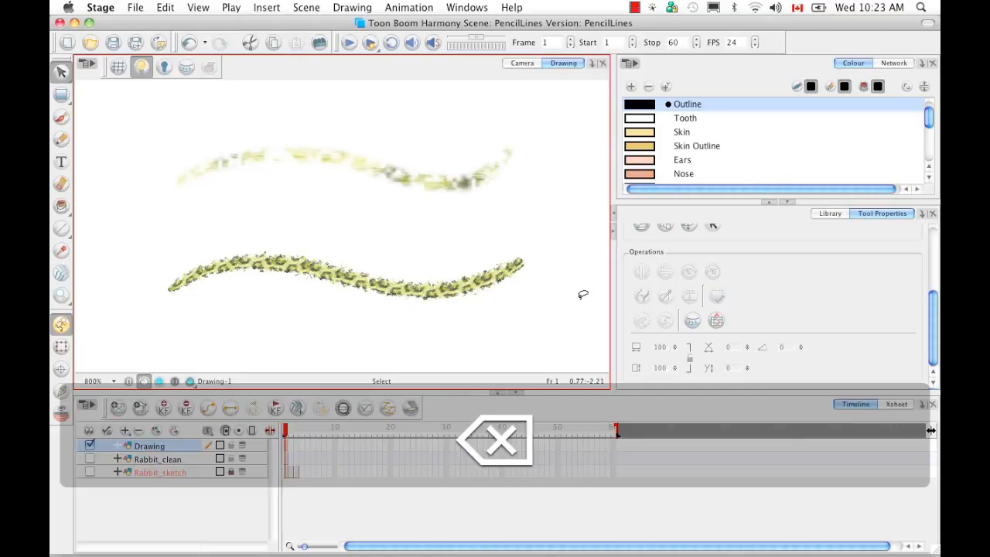
Step: Draw a short curved pencil line below the leopard line with Tapered Pen Style and the Bumpy_Thin texture
left_click(61, 139)
left_click_drag(931, 309, 937, 263)
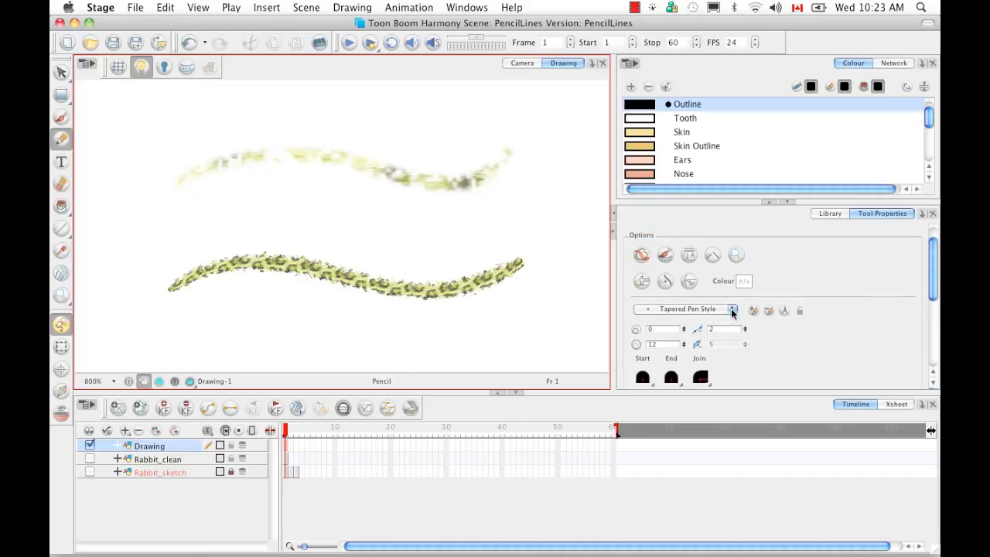
left_click(733, 312)
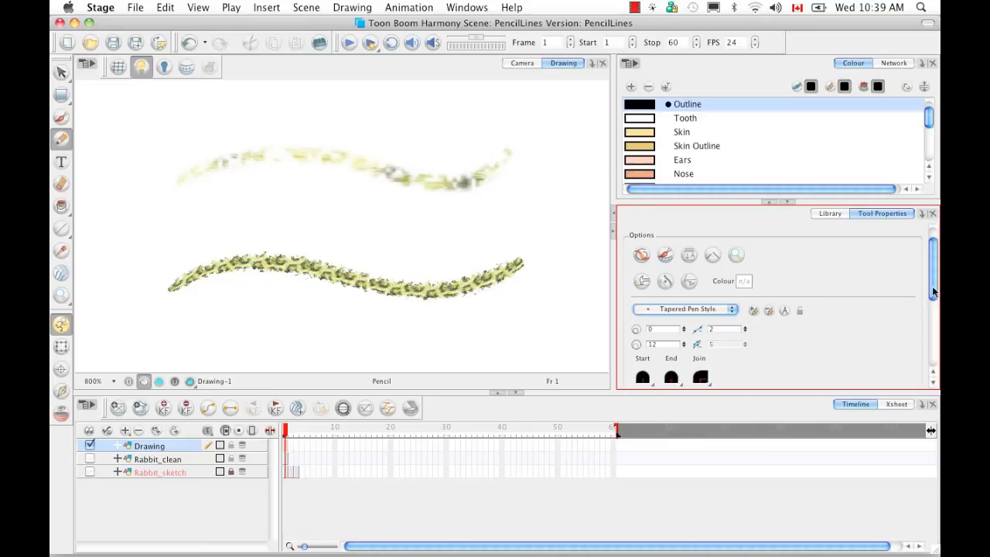
left_click_drag(933, 291, 929, 358)
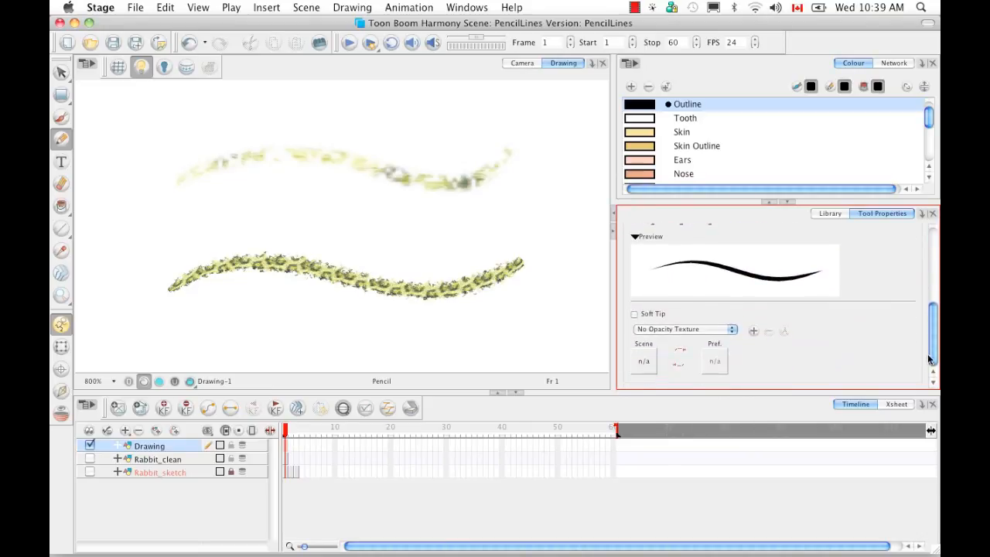
left_click(732, 331)
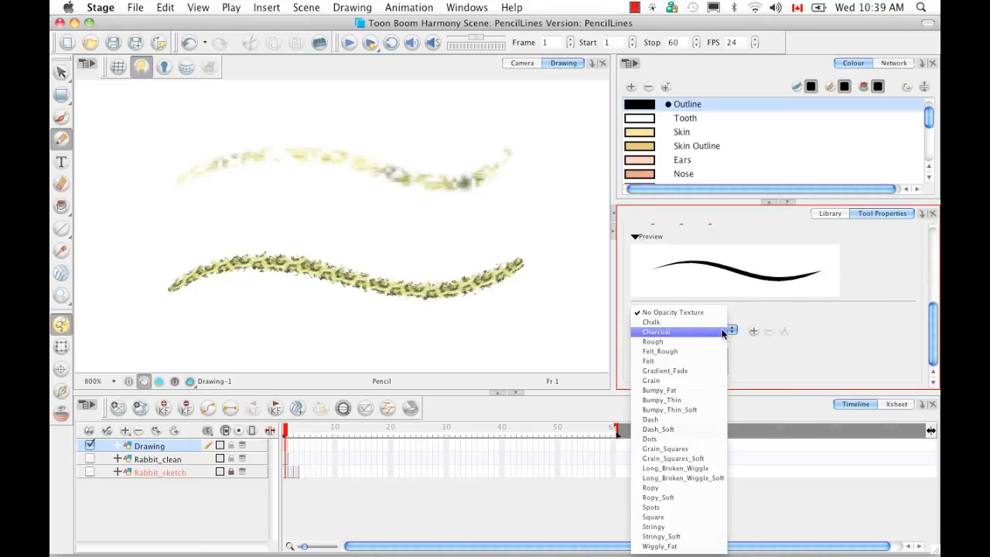
left_click(674, 401)
left_click_drag(338, 326, 433, 338)
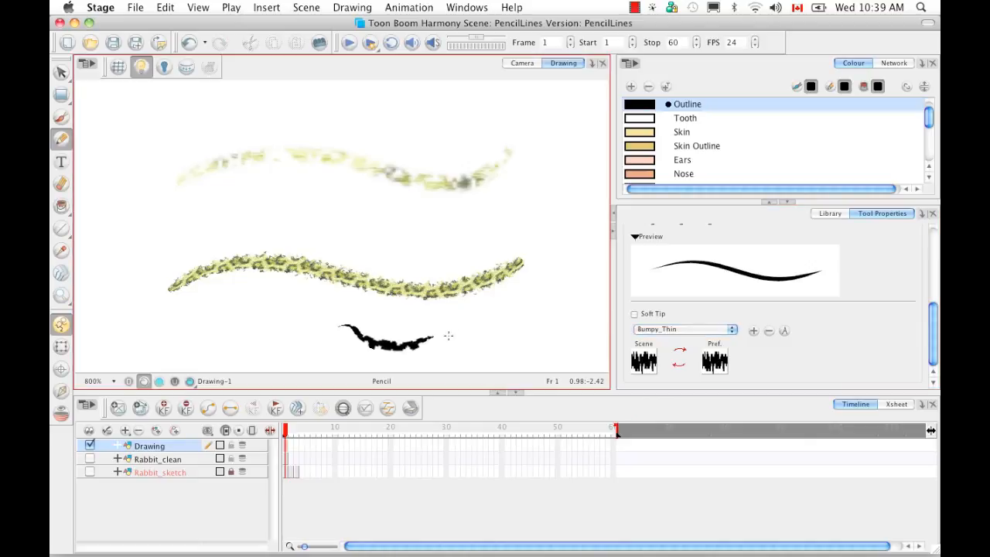
Step: Draw a wavy pencil line between the two leopard lines with the MyPencil02 style and the Grain_Squares texture
left_click_drag(936, 326, 934, 277)
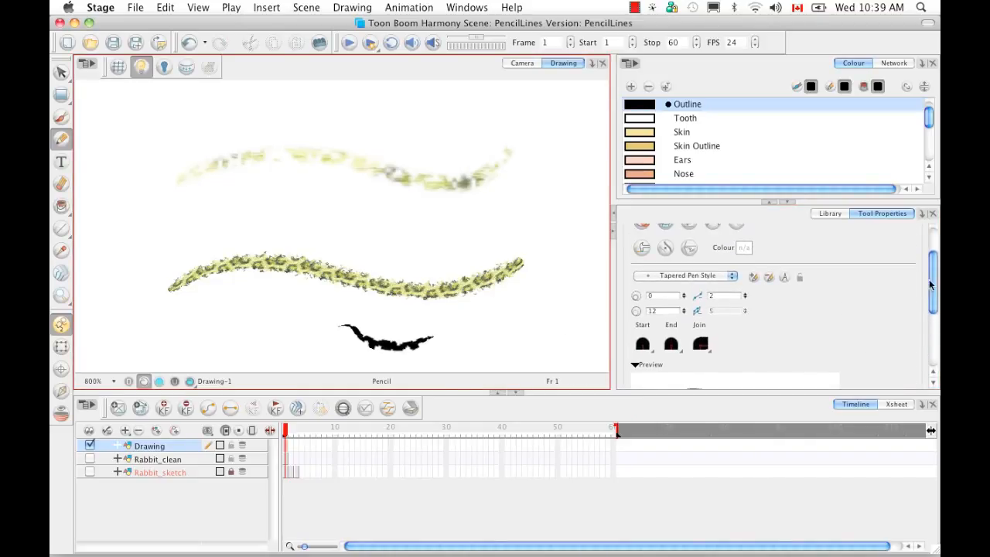
left_click(733, 276)
left_click(682, 443)
scroll(932, 333, "down", 5)
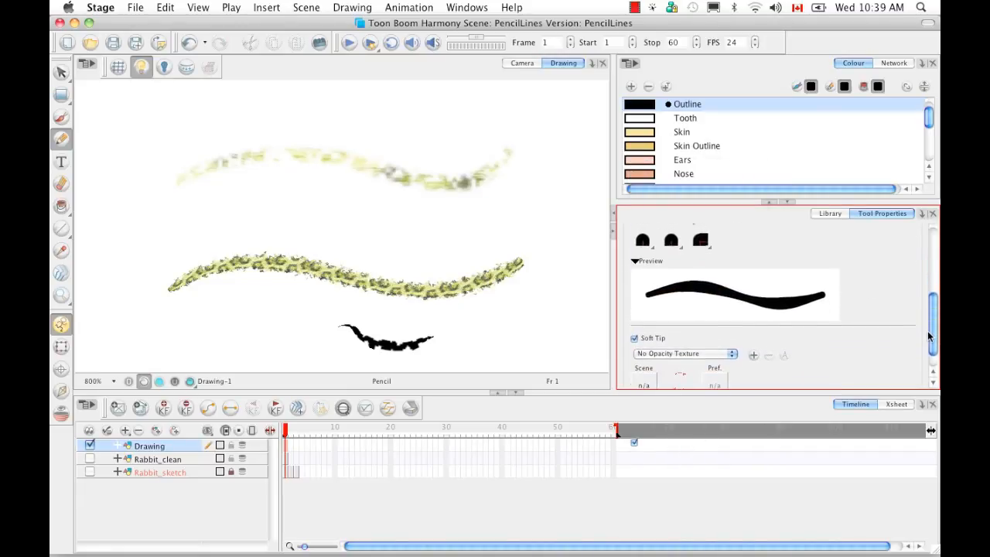
left_click_drag(929, 336, 926, 343)
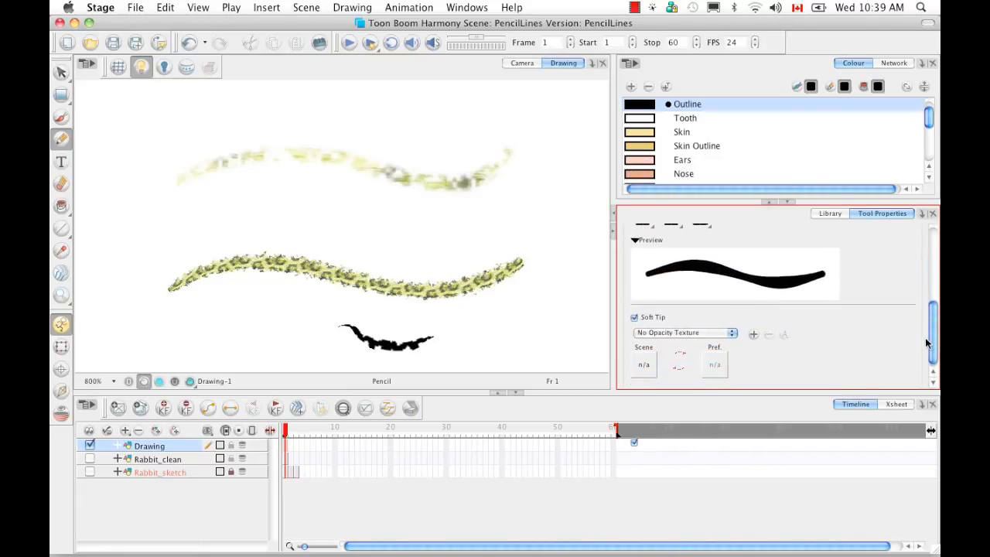
left_click(732, 333)
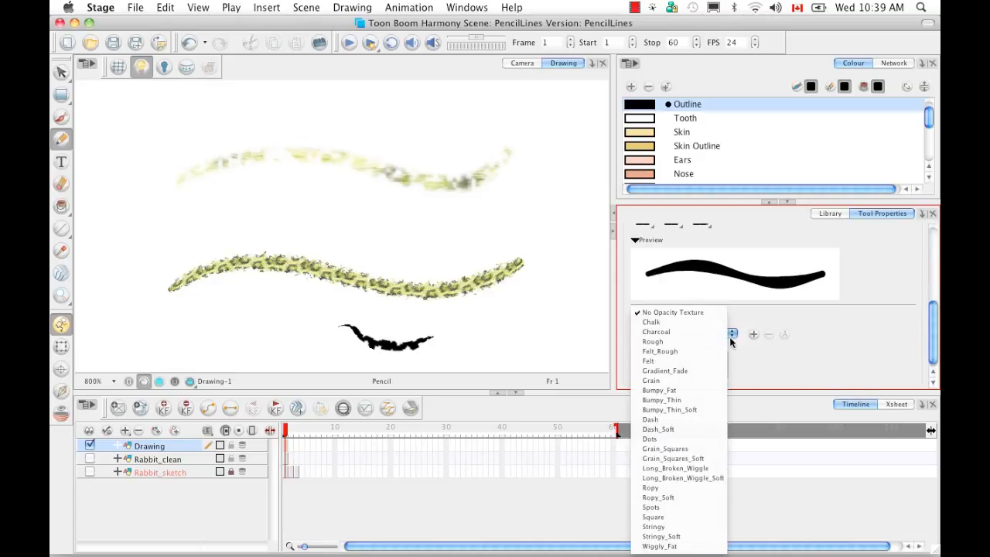
left_click(700, 448)
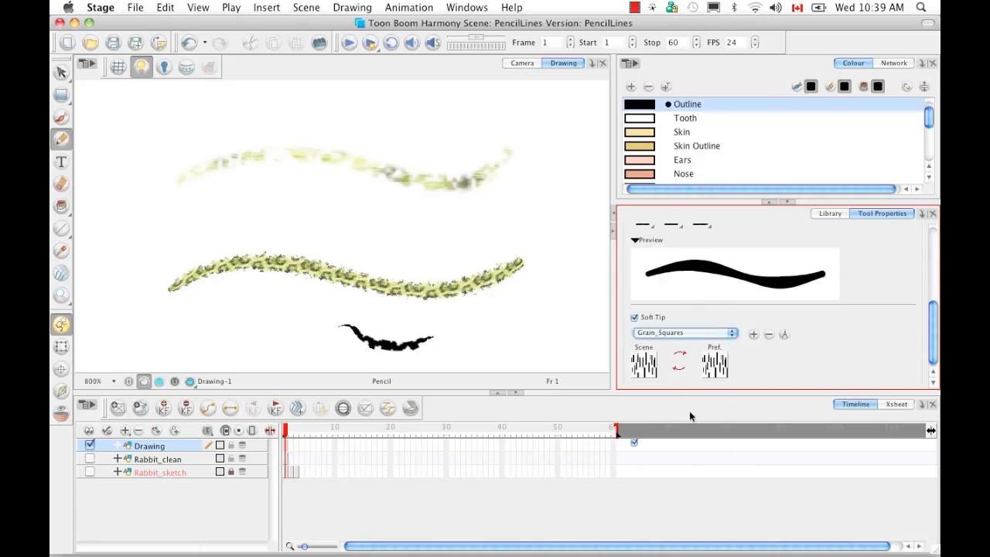
left_click_drag(387, 229, 546, 232)
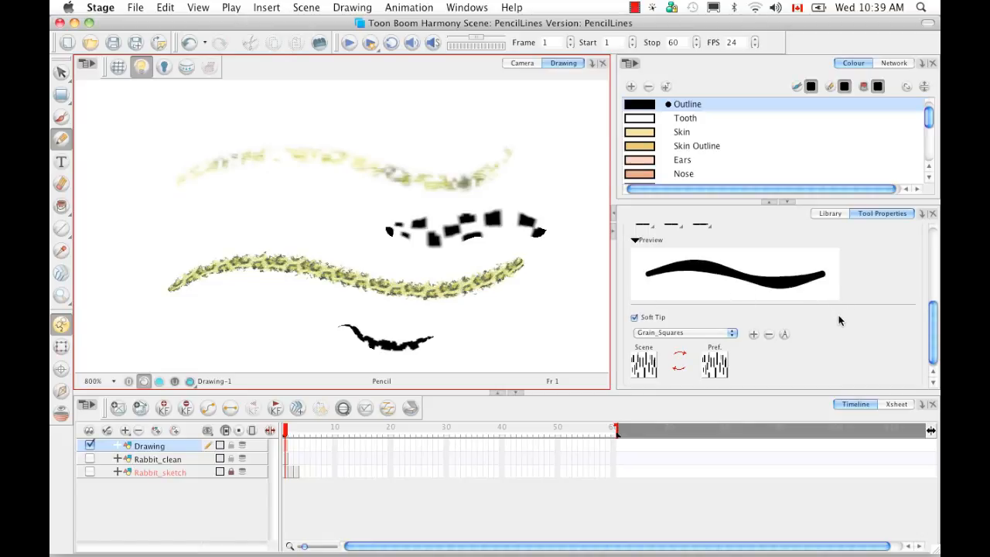
Step: Set the pencil's line texture to No Opacity Texture
left_click(731, 333)
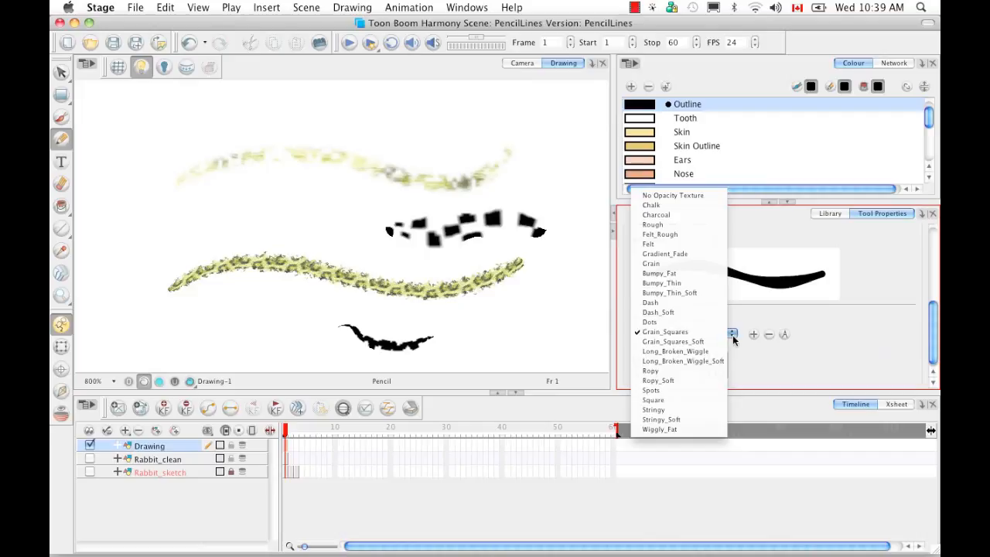
left_click(682, 195)
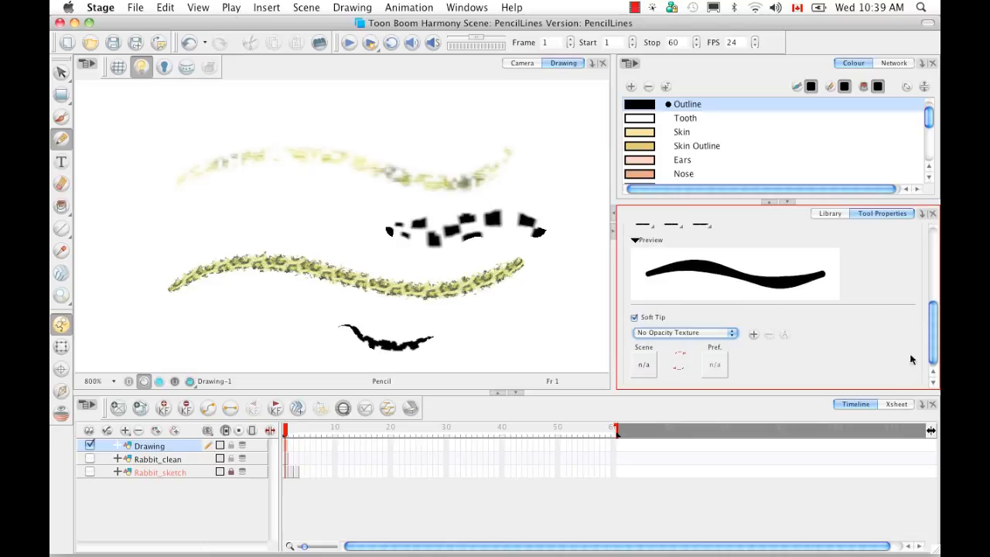
mouse_move(933, 339)
left_mouse_down()
mouse_move(935, 295)
mouse_move(934, 347)
left_mouse_up()
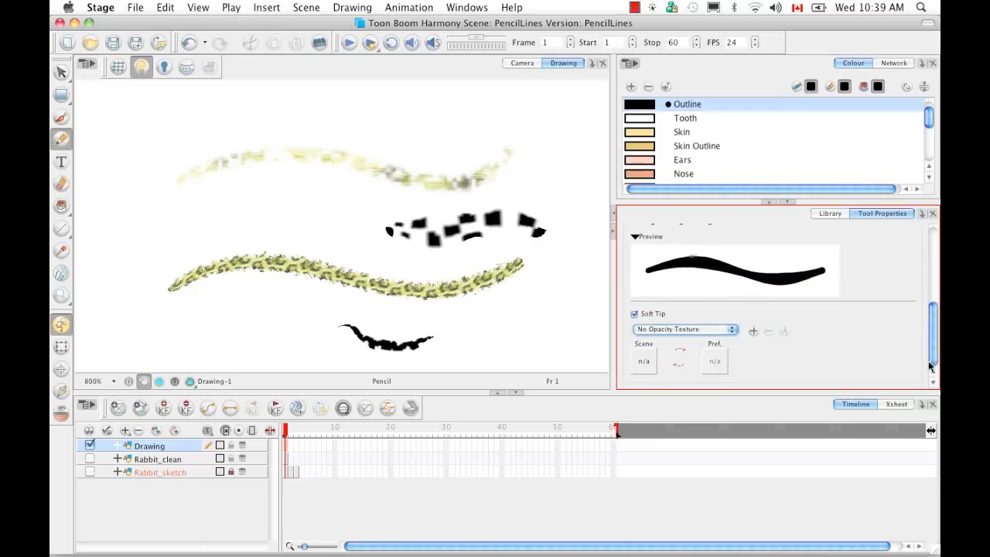
Step: Load the SpottedTexutre.psd file from the TEXTURE folder as a new pencil line texture
left_click(754, 330)
left_click_drag(690, 166, 431, 48)
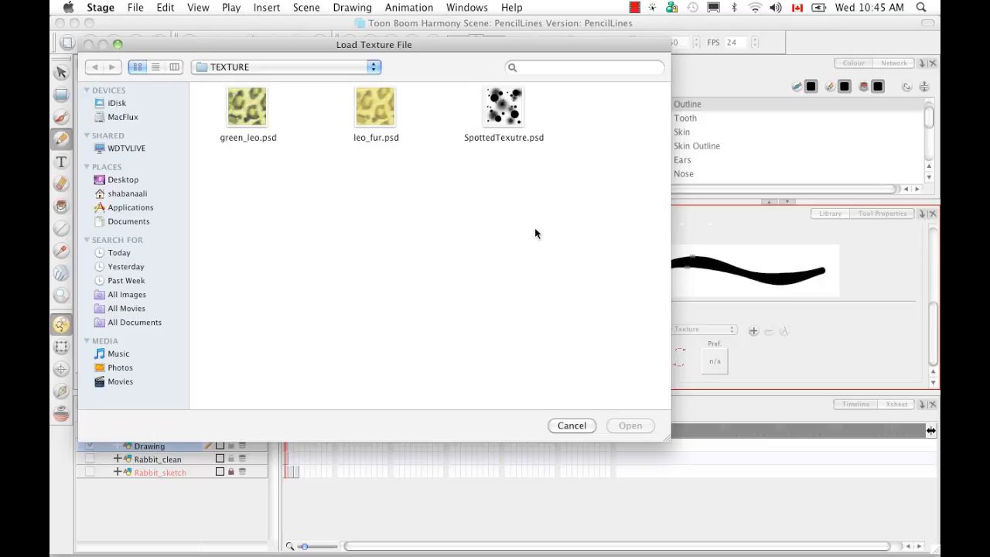
left_click(500, 107)
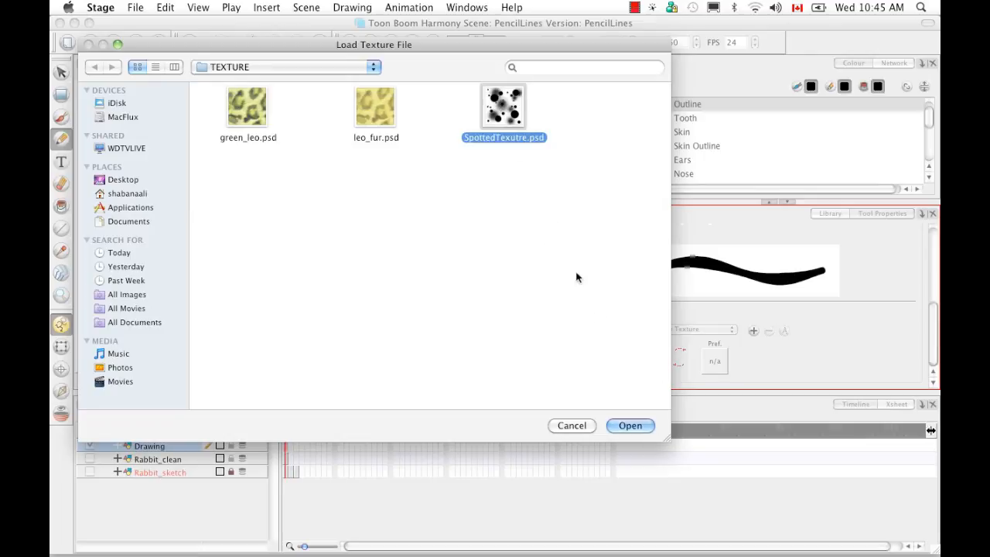
left_click(632, 425)
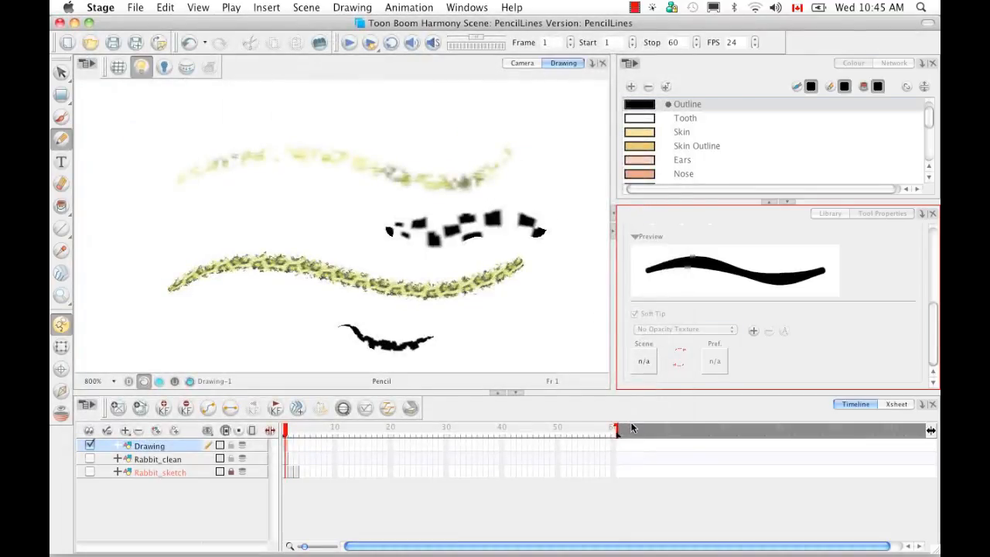
Step: Draw a short thick pencil line between the two leopard lines, beside the Grain_Squares line, using the SpottedTexutre texture
left_click(730, 330)
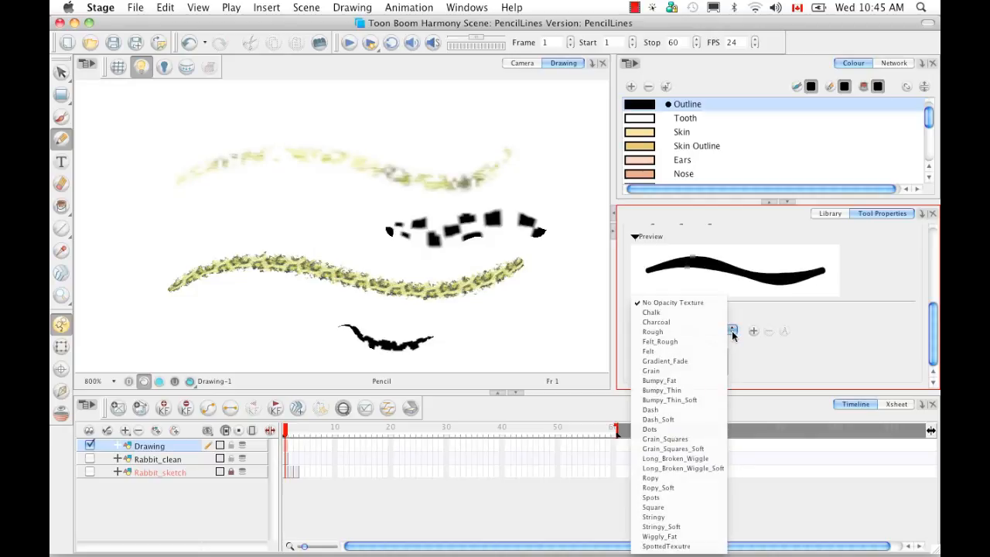
left_click(699, 546)
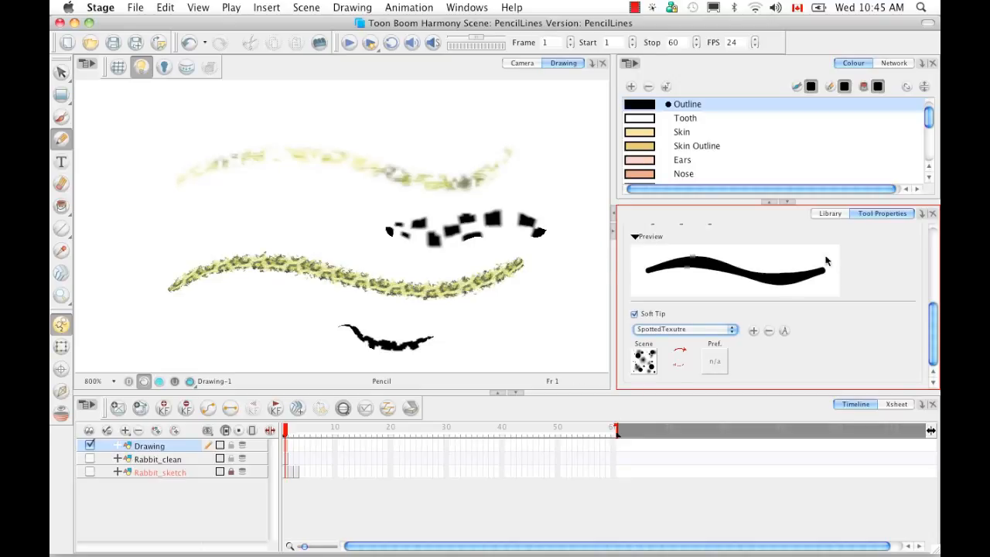
left_click_drag(157, 236, 292, 195)
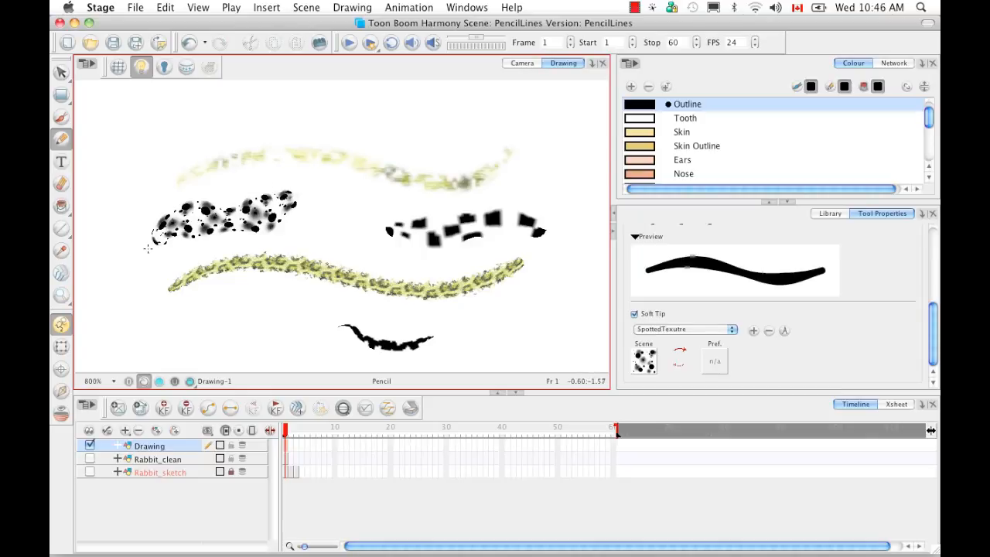
Step: Toggle Soft Tip off and back on, and copy the SpottedTexutre texture into the preferences
left_click(634, 314)
left_click(634, 314)
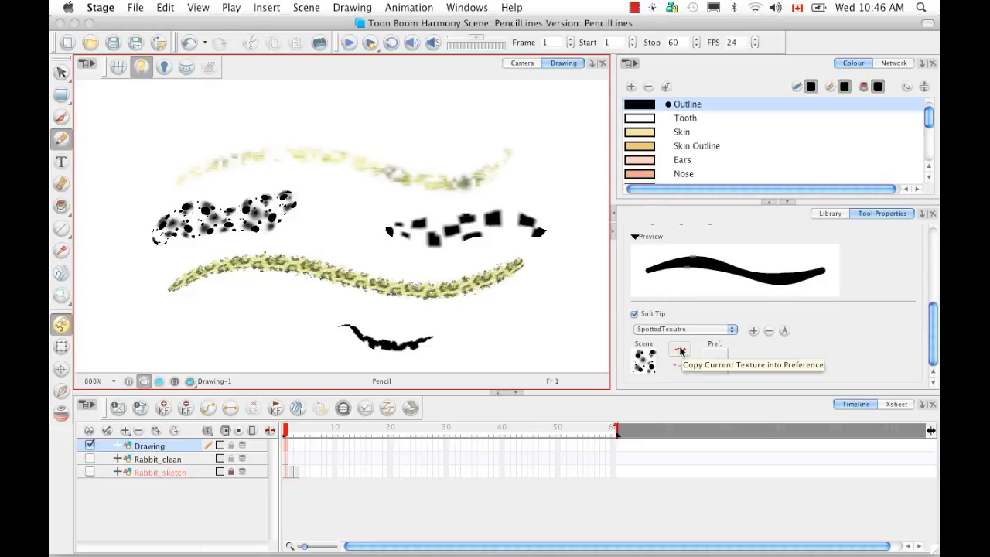
left_click(679, 351)
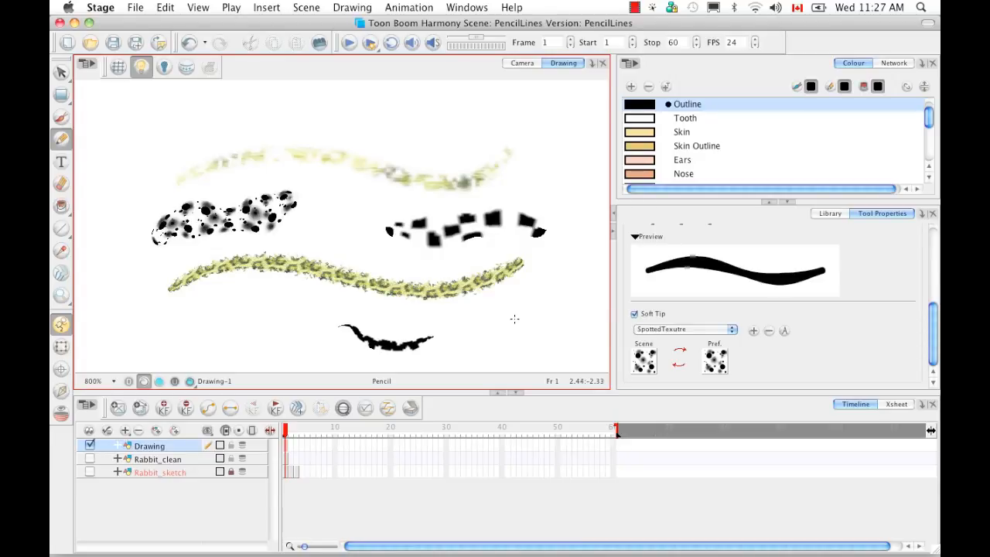
Step: Add a new drawing layer above the Drawing layer and name it NewTexture
left_click(157, 431)
double_click(159, 446)
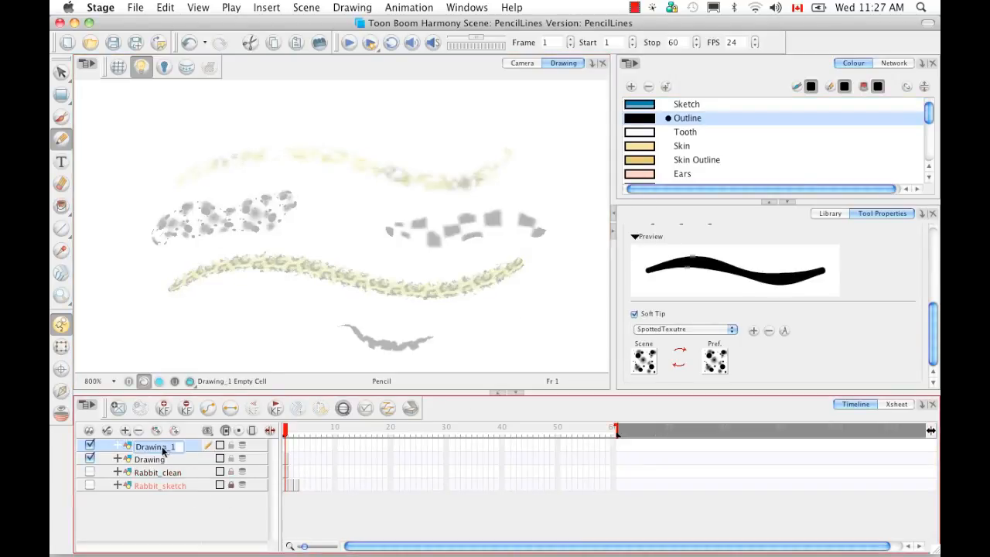
key("BackSpace")
type("New")
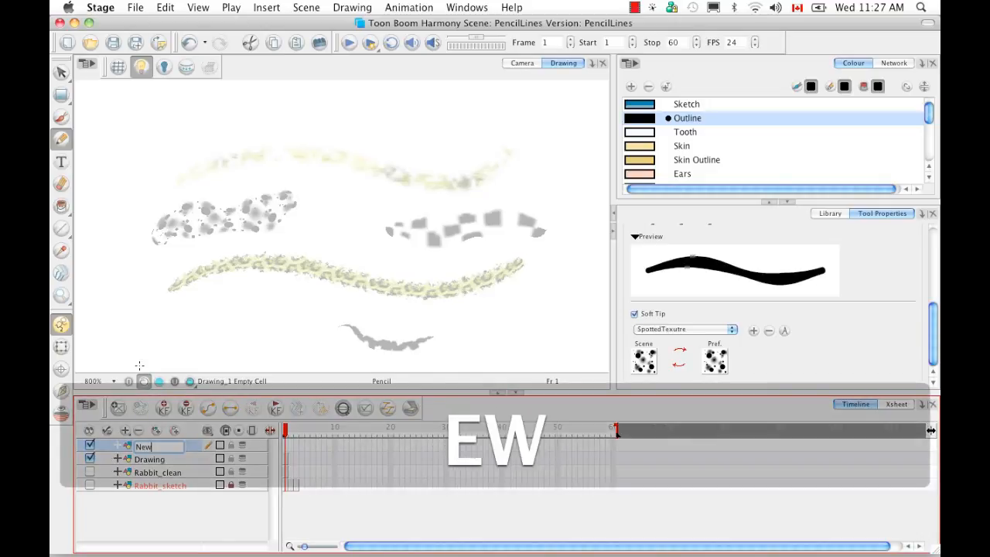
type("Tex")
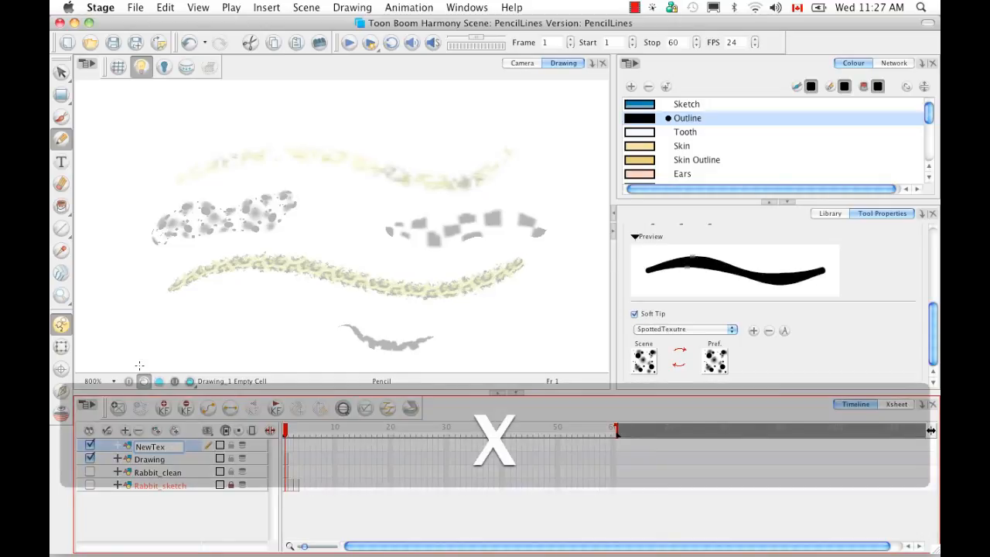
type("ture")
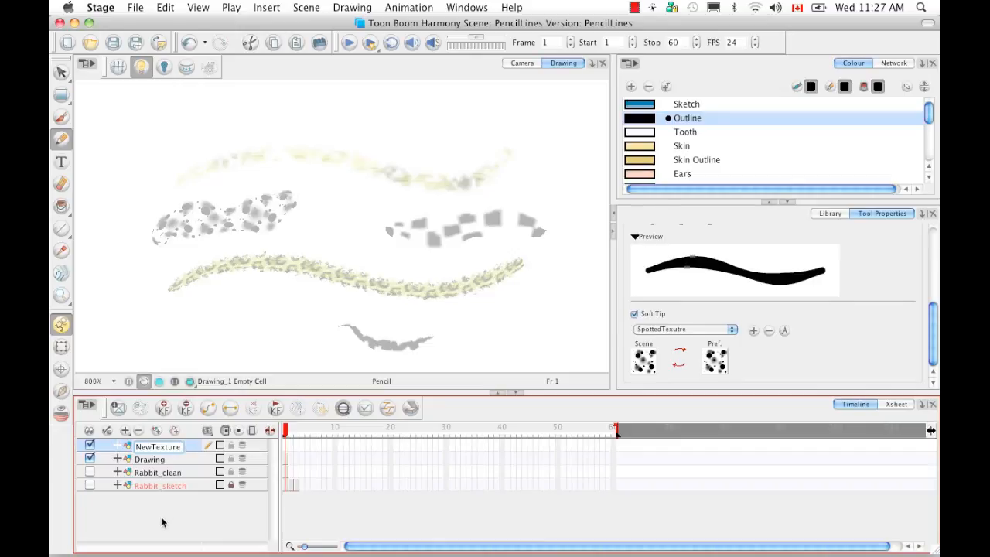
left_click(163, 520)
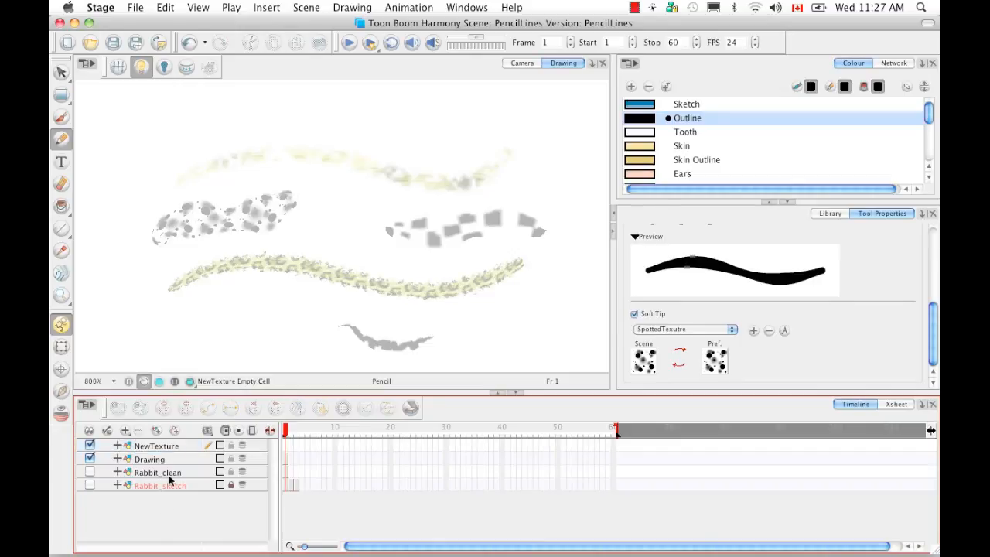
Step: Turn off the Light Table and draw a thick black scribble on the NewTexture layer with No Opacity Texture
left_click(140, 68)
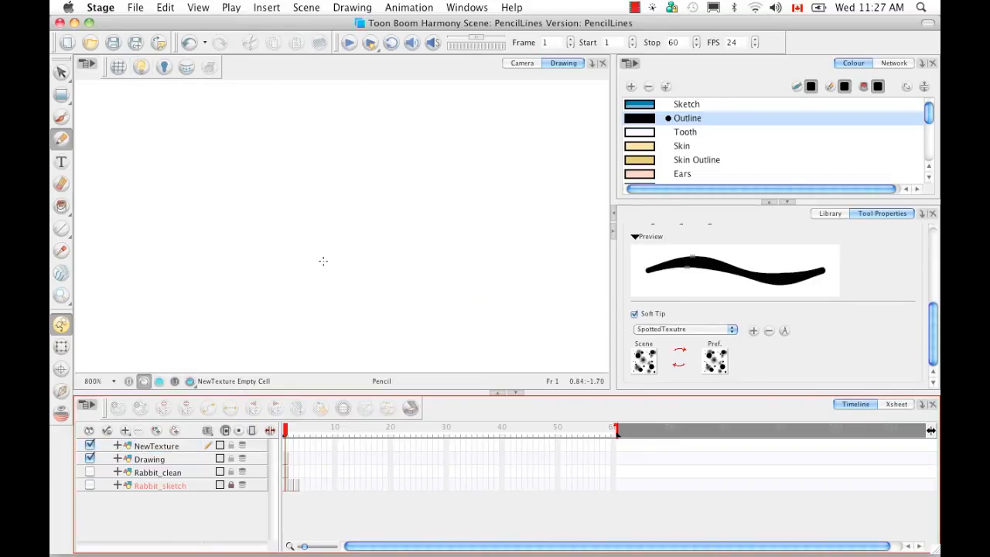
left_click(731, 330)
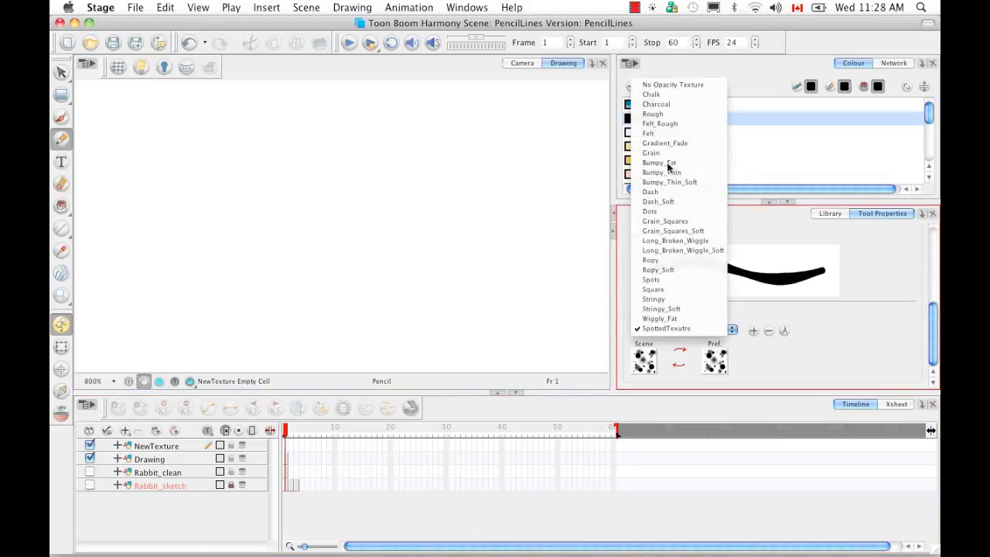
left_click(668, 85)
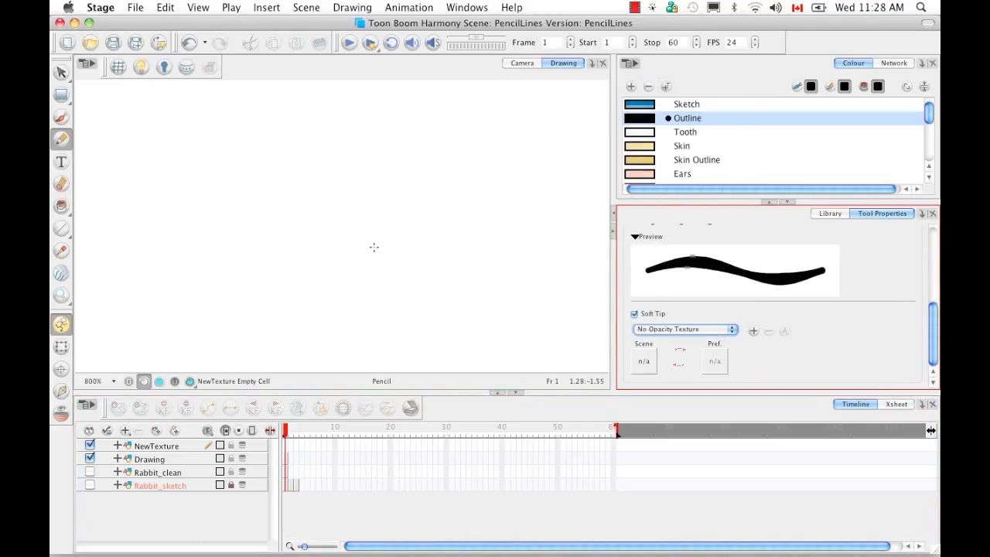
mouse_move(270, 175)
left_mouse_down()
mouse_move(269, 221)
mouse_move(348, 226)
mouse_move(387, 255)
left_mouse_up()
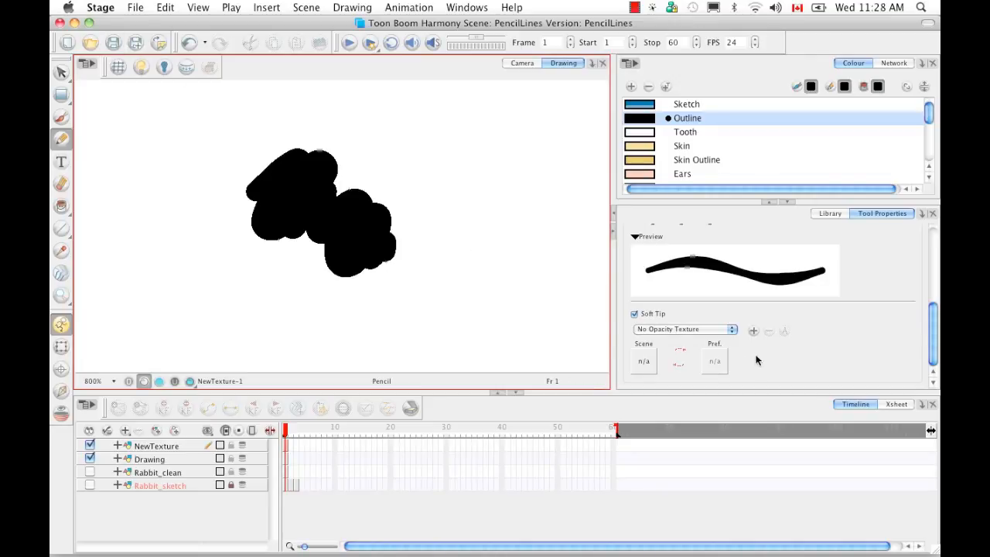
Step: Start loading a new pencil texture and browse to ANP2 Scenes > HAR Pencil Lines Stuff > PencilLines, shown in column view
left_click(753, 331)
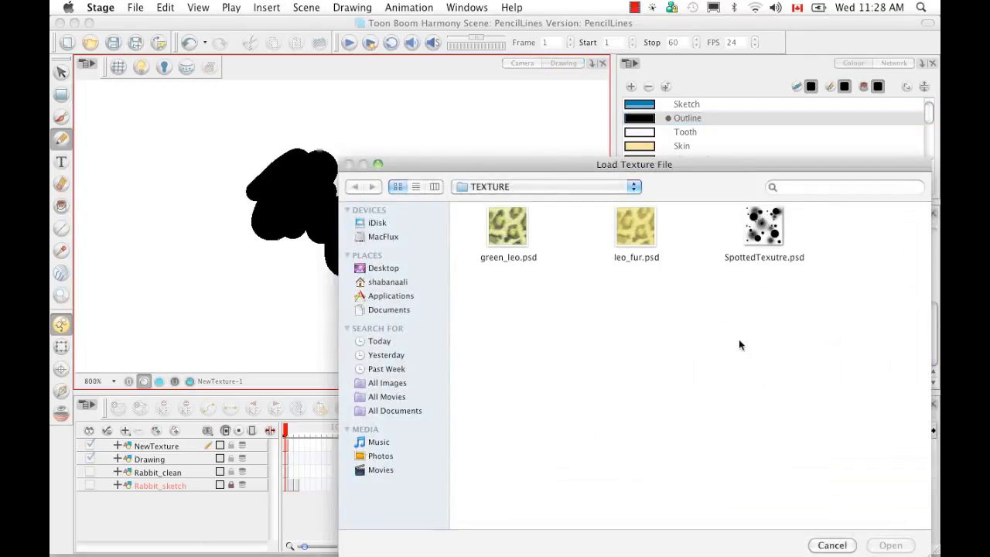
left_click_drag(732, 165, 586, 82)
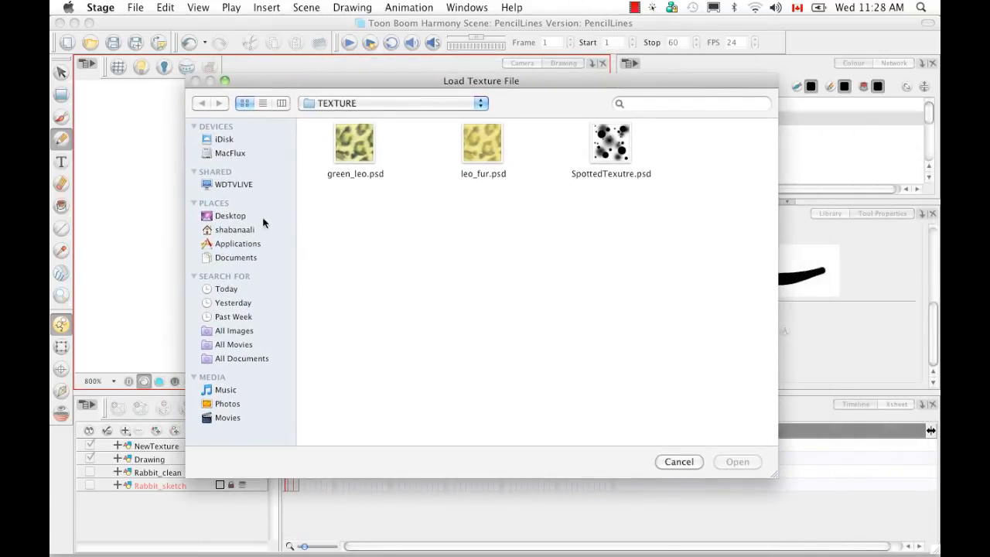
left_click(236, 230)
double_click(356, 146)
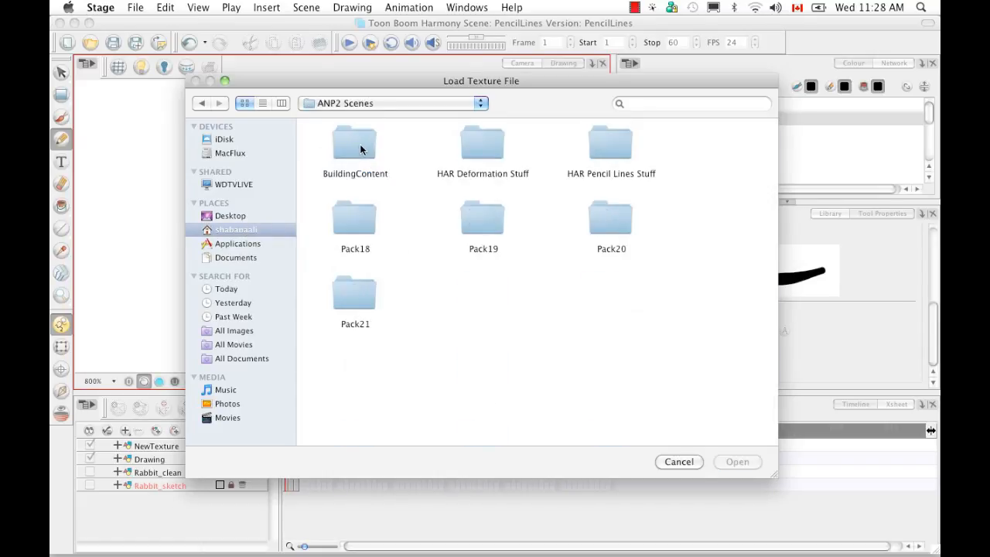
double_click(609, 141)
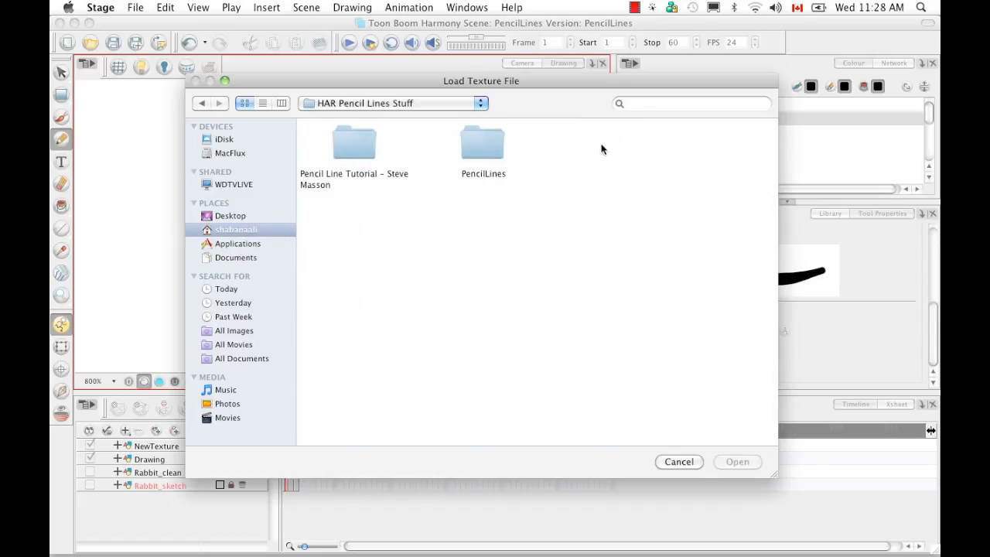
double_click(471, 147)
left_click(263, 103)
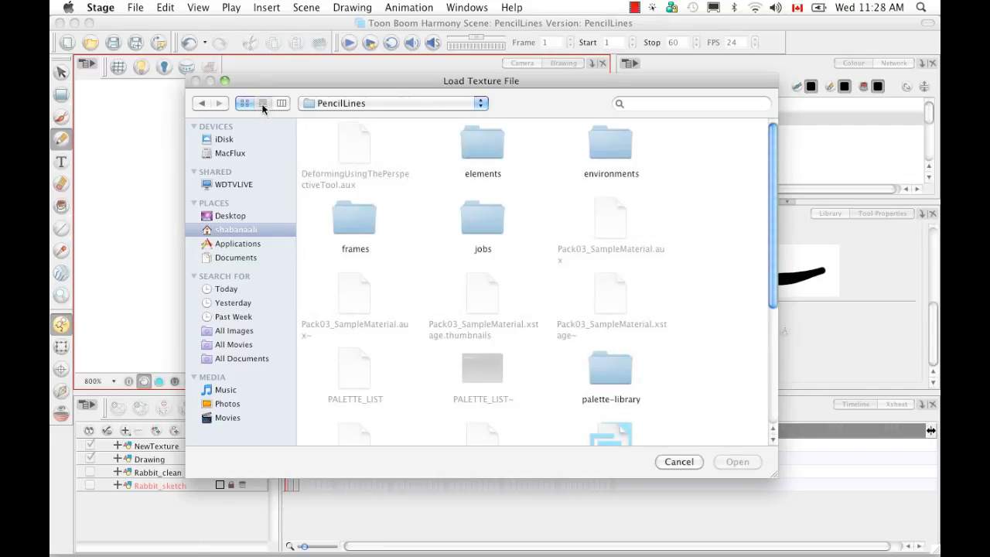
left_click(280, 103)
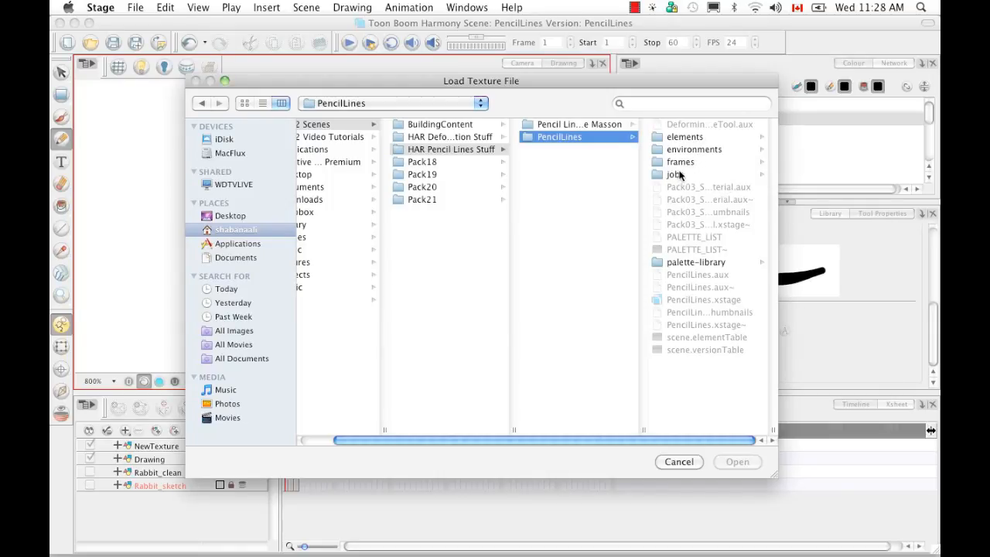
Step: Open the NewTexture folder inside elements and search for "tvg" within that folder only
left_click(686, 137)
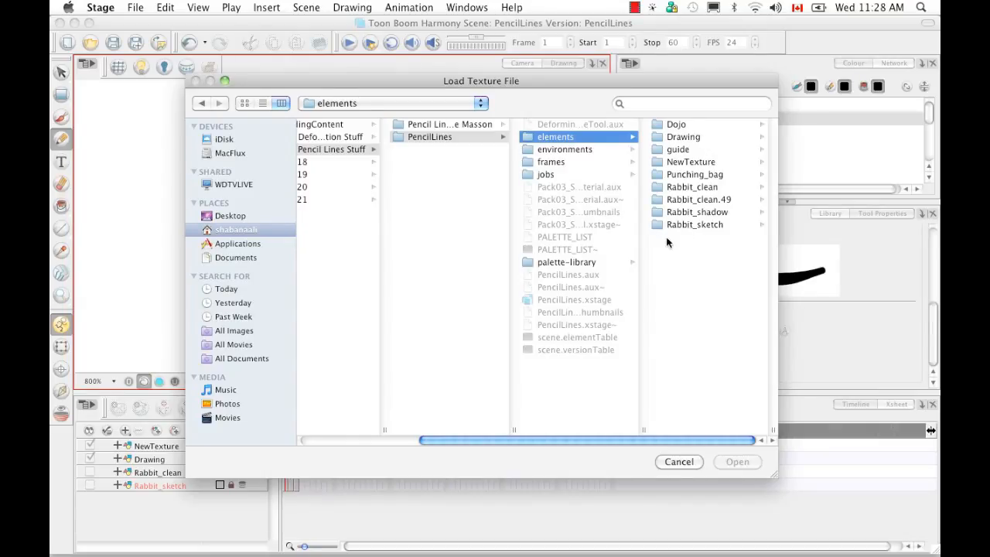
left_click(685, 161)
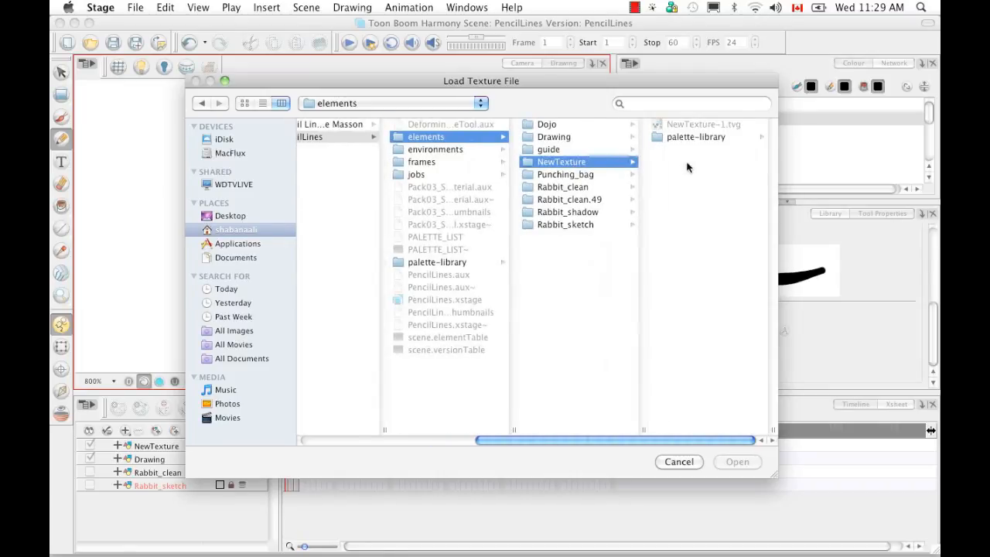
left_click(687, 105)
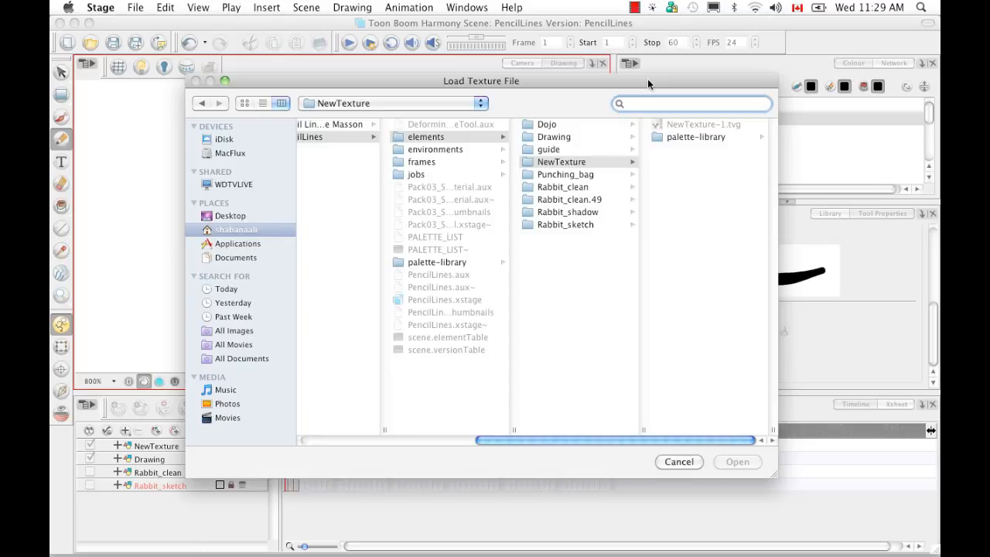
type("tvg")
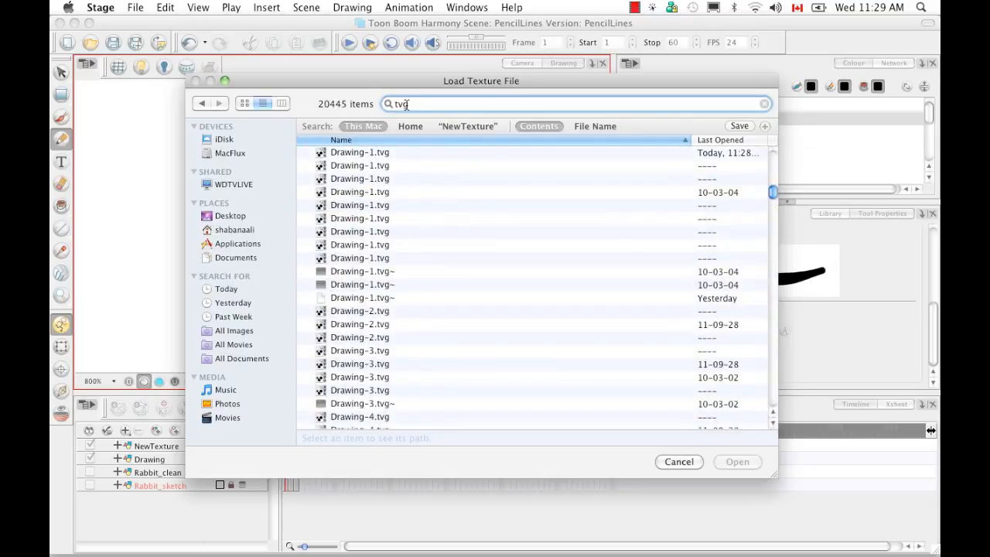
left_click(461, 127)
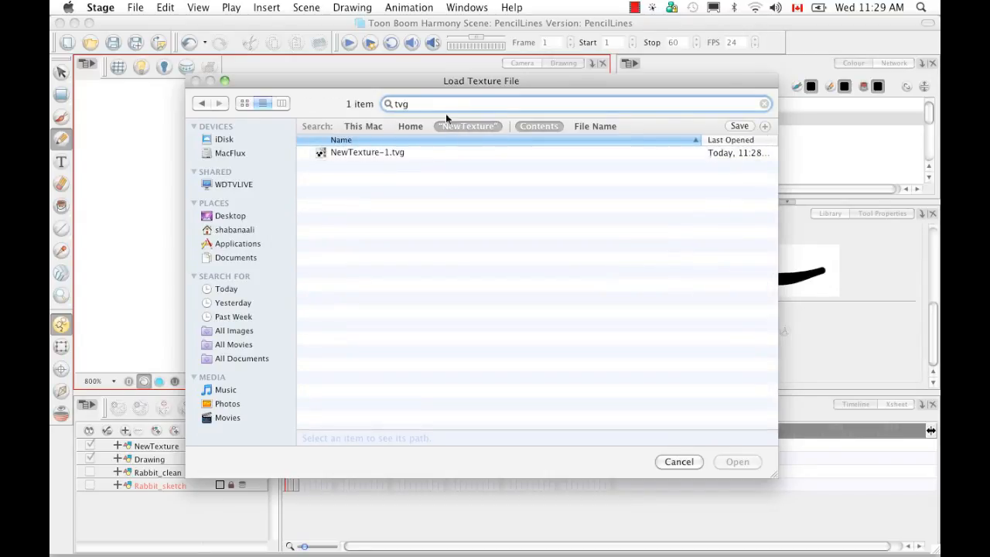
Step: Load NewTexture-1.tvg as a pencil line texture and accept recovery of its missing Outline colour
left_click(397, 152)
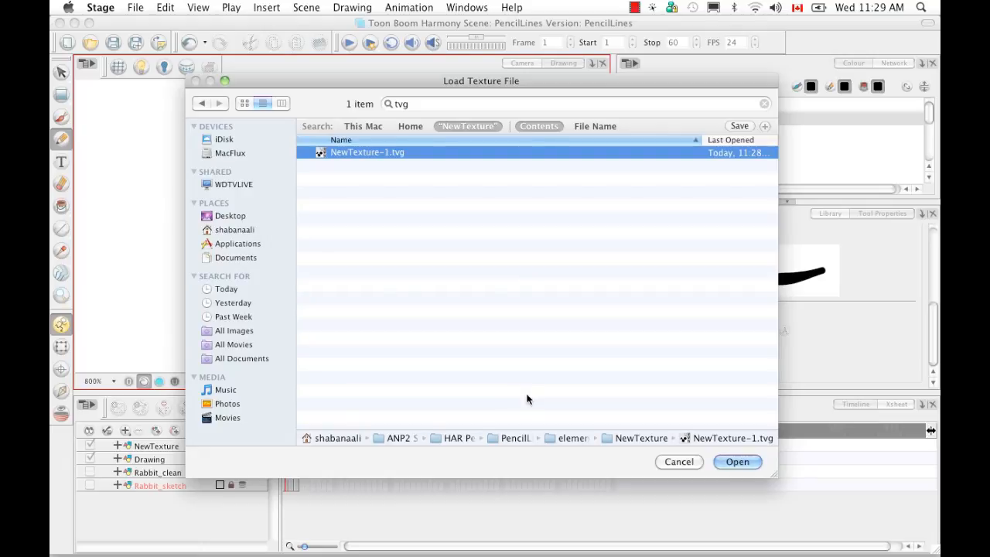
left_click(735, 464)
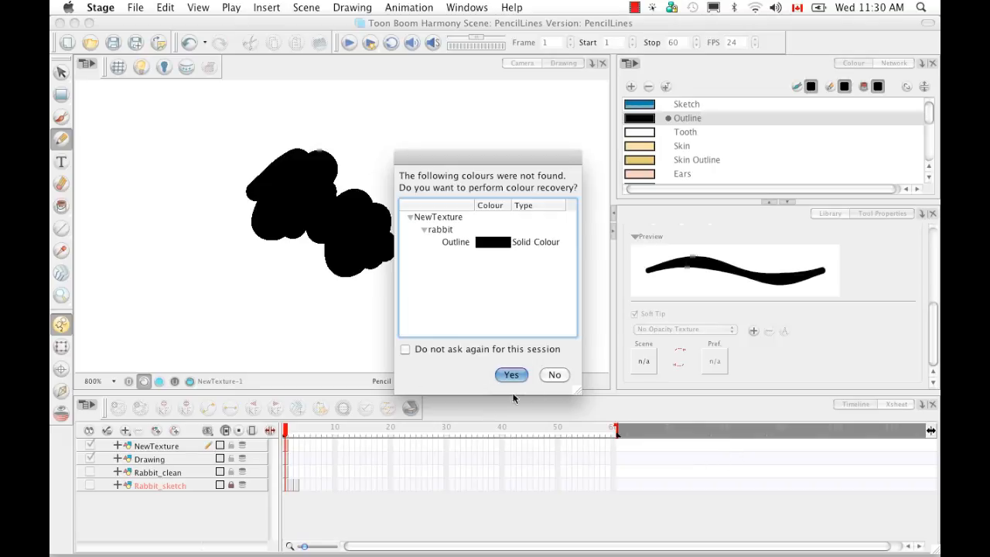
left_click(501, 375)
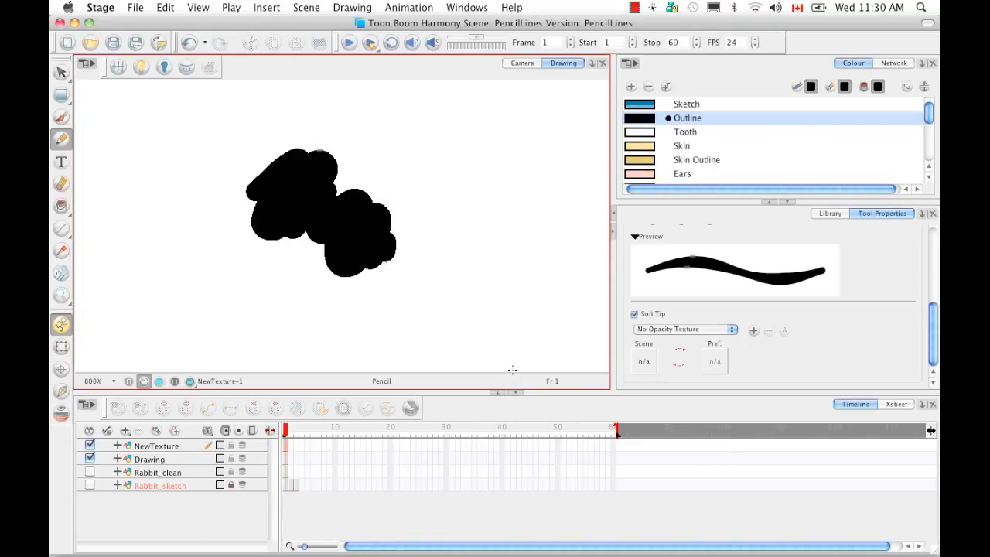
Step: Hide the NewTexture layer and draw a pencil line above the upper leopard line on the Drawing layer with the NewTexture-1 texture
left_click(732, 330)
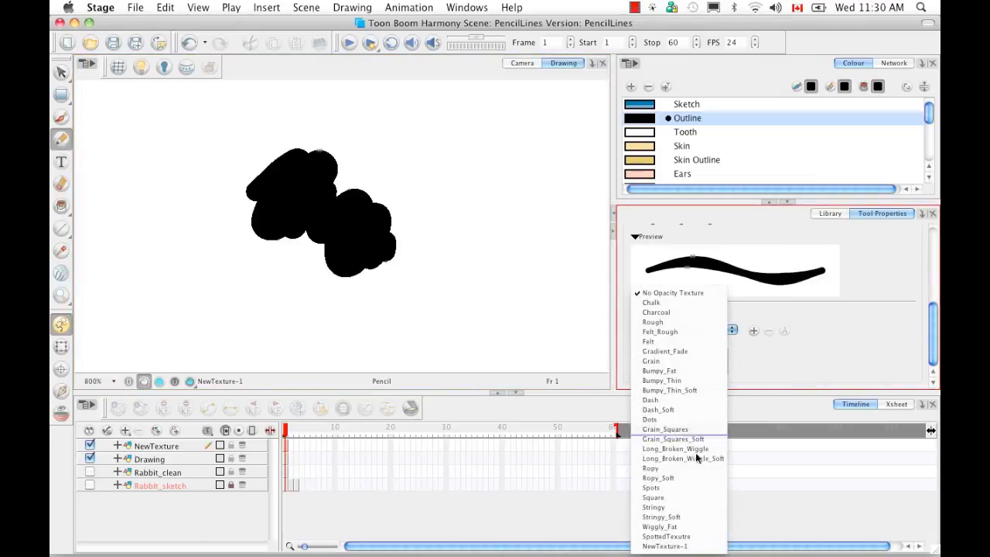
left_click(693, 546)
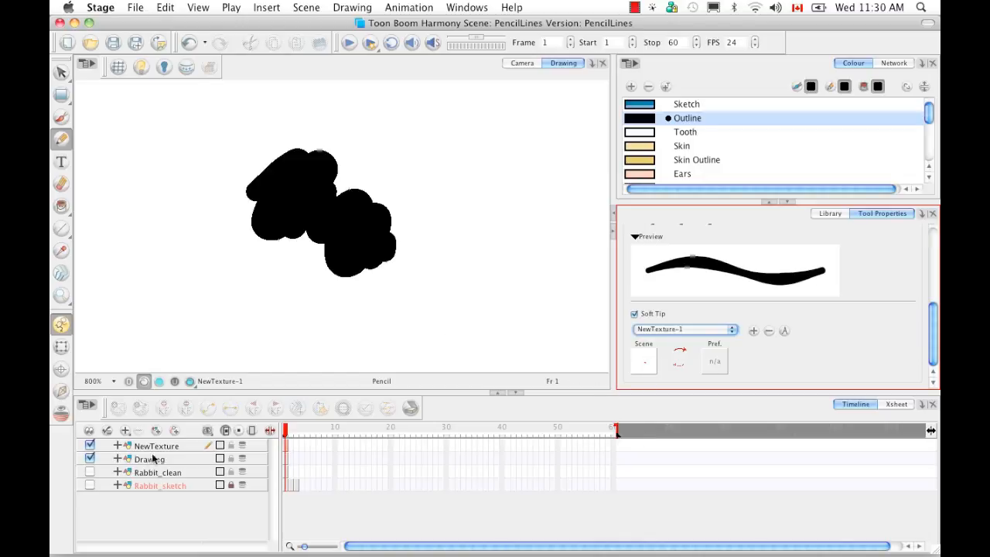
left_click(90, 445)
left_click(151, 460)
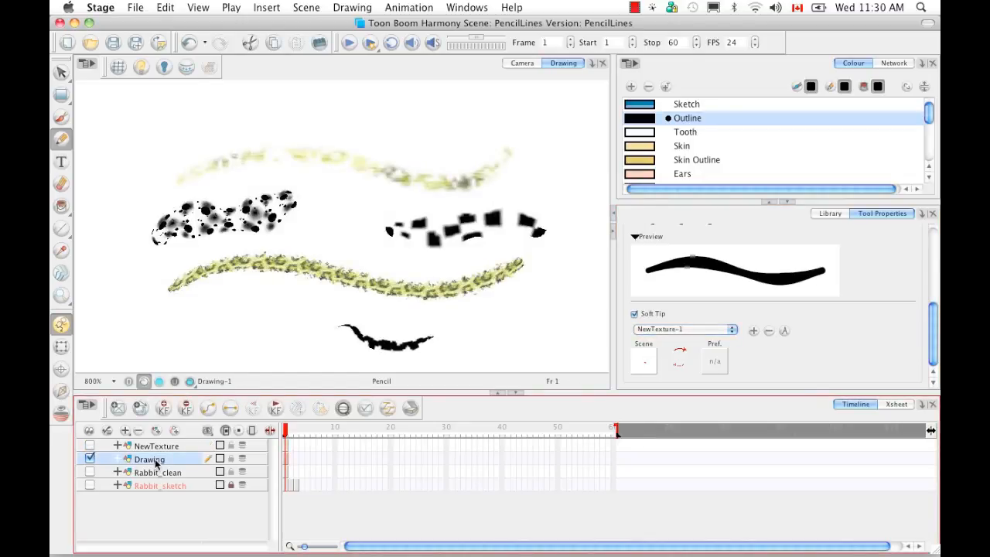
mouse_move(260, 117)
left_mouse_down()
mouse_move(351, 108)
mouse_move(405, 127)
left_mouse_up()
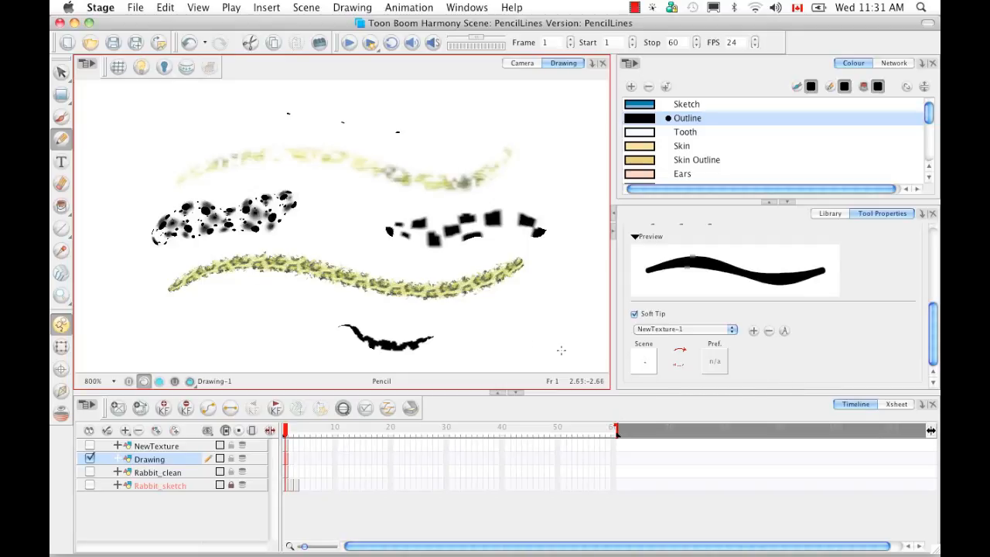
Step: Widen the start of the topmost pencil line with the Pencil Editor by pulling its two starting contour points outward
left_click_drag(933, 343, 932, 302)
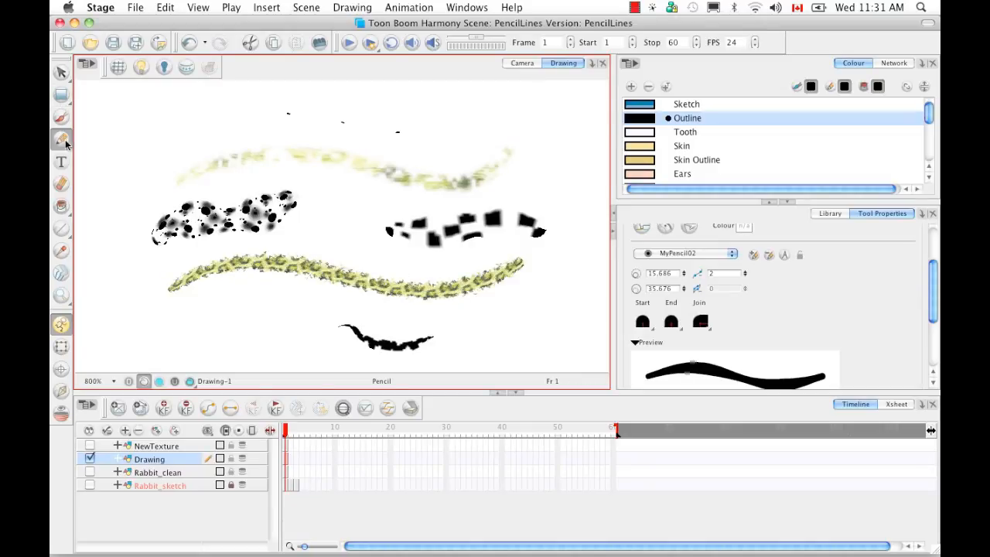
left_click_drag(62, 102, 108, 115)
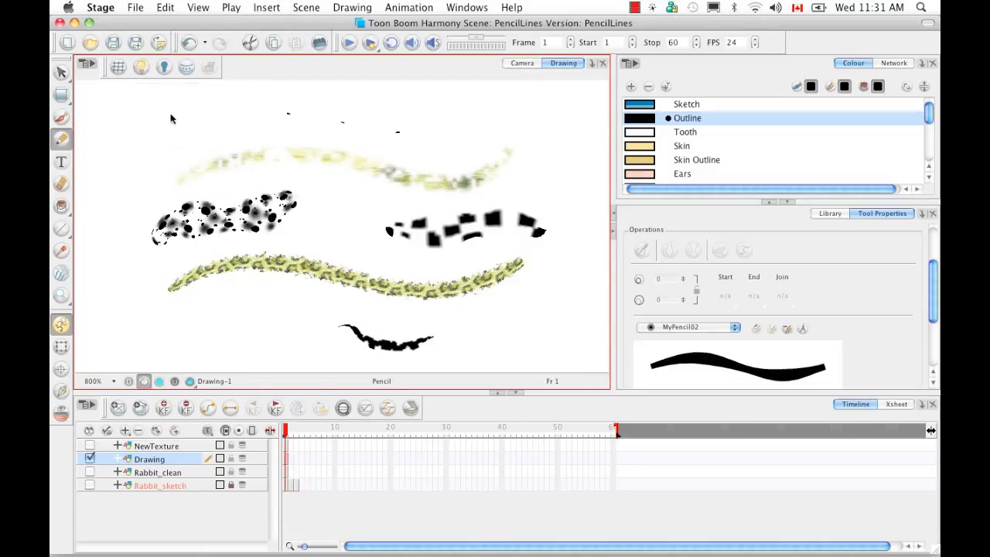
left_click(289, 116)
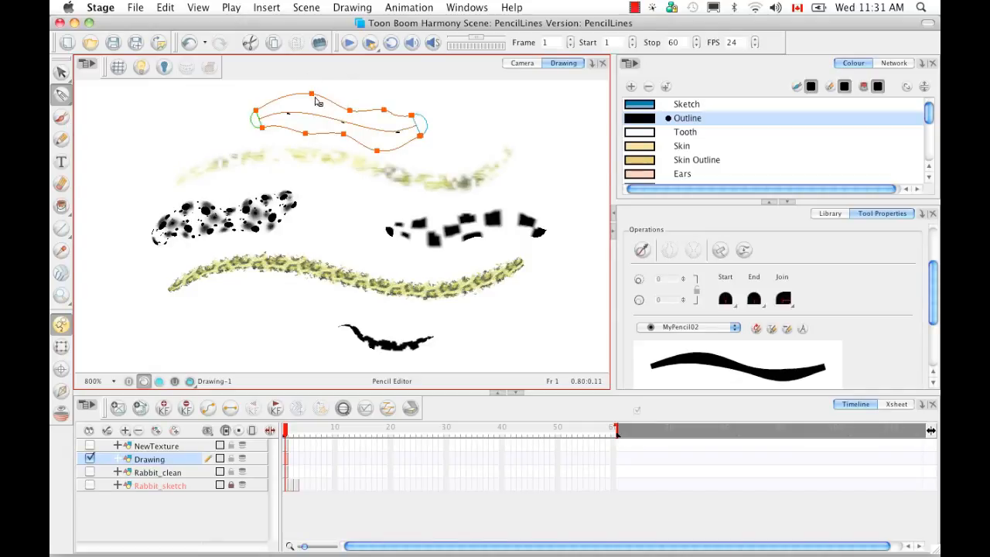
left_click_drag(256, 110, 246, 88)
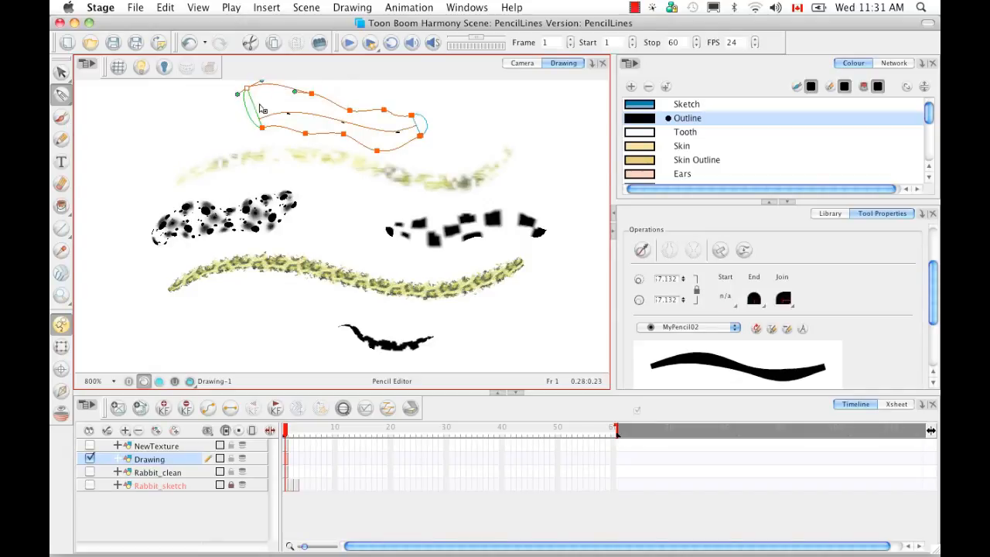
left_click_drag(262, 129, 266, 137)
Step: Delete the intermediate contour points along both edges of the topmost pencil line, keeping only the points at its two ends
left_click(306, 133)
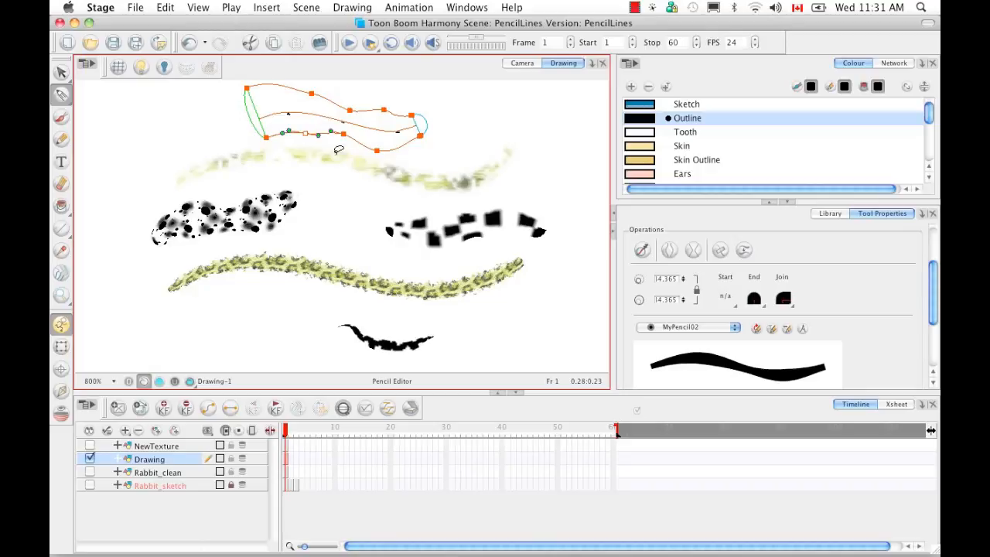
key("BackSpace")
left_click(312, 94)
key("BackSpace")
left_click(376, 95)
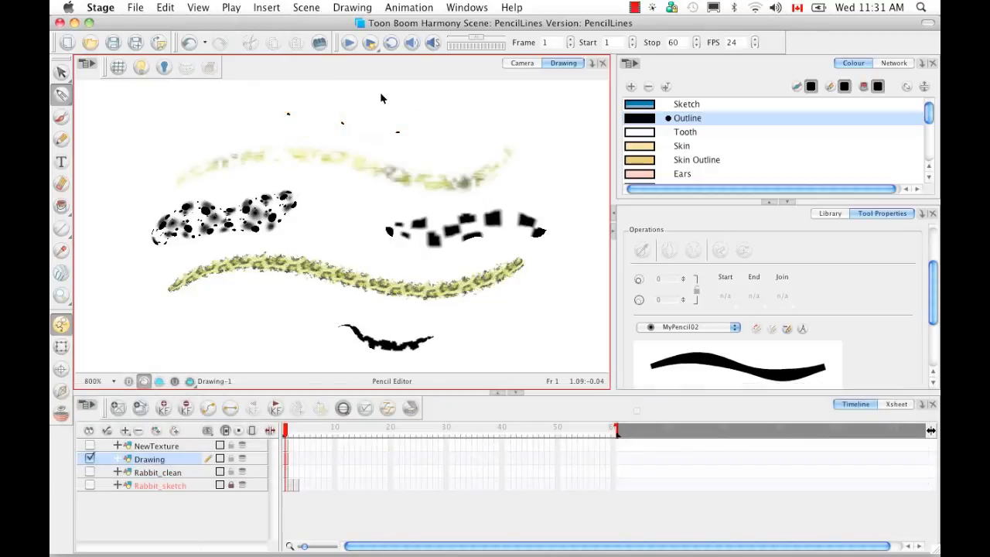
left_click(356, 118)
left_click(385, 102)
key("BackSpace")
left_click(398, 149)
key("BackSpace")
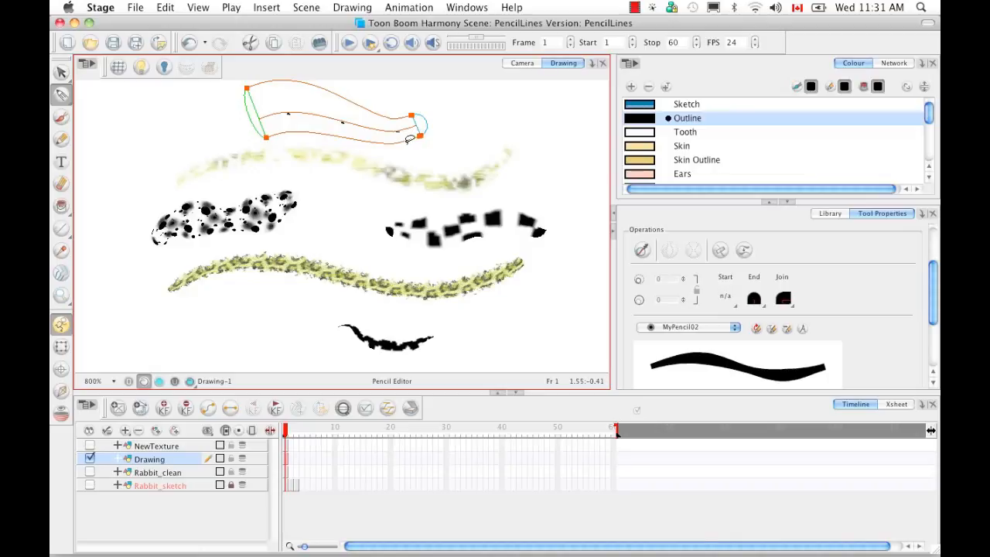
Step: Select the topmost pencil line with the Select tool and bring its pencil selection properties into view
left_click_drag(61, 74, 106, 72)
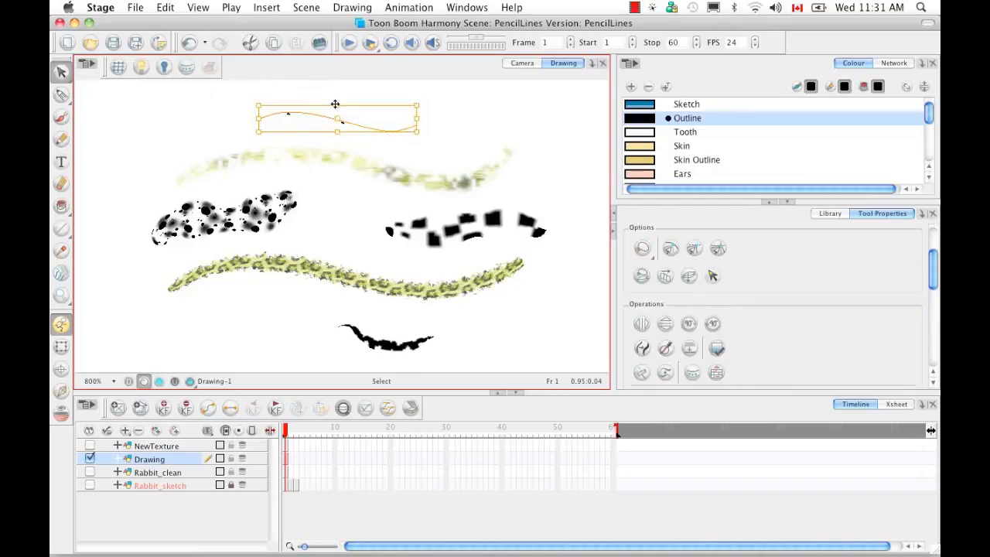
mouse_move(932, 271)
left_mouse_down()
mouse_move(922, 348)
mouse_move(934, 252)
left_mouse_up()
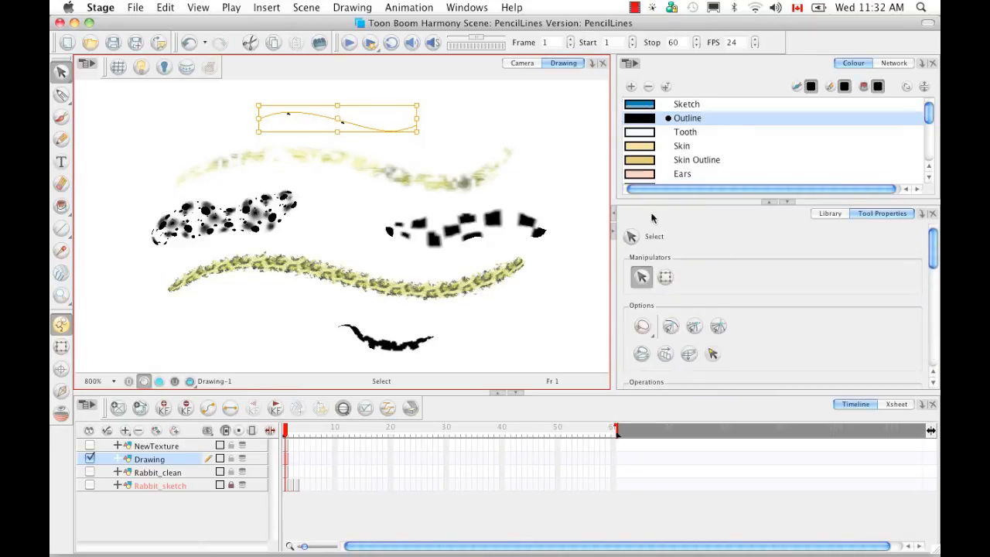
left_click_drag(932, 253, 918, 326)
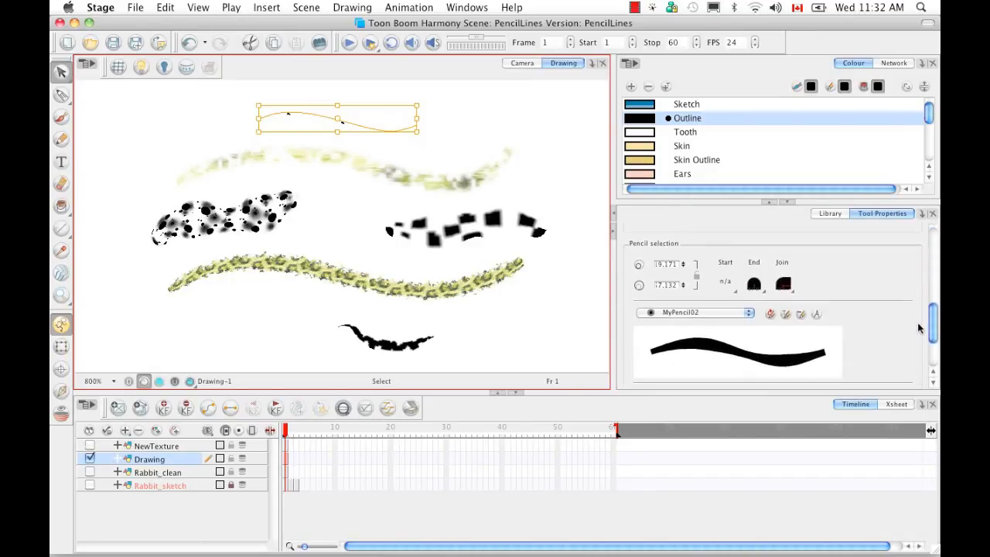
Step: Compare the Pencil Template 2 and MyPencil02 pen styles in the stroke preview by alternating between them, finishing on MyPencil02
left_click(749, 314)
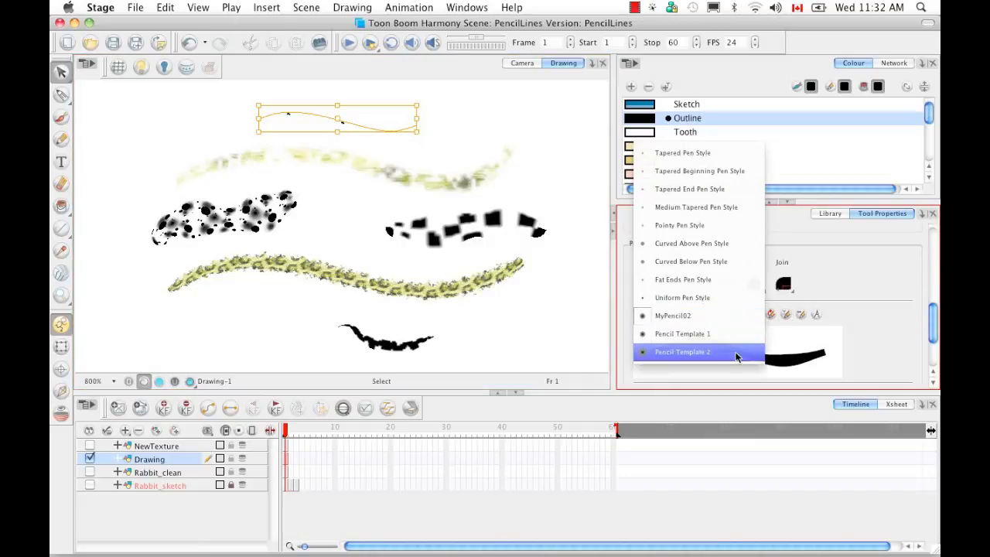
left_click(698, 352)
left_click_drag(935, 327, 932, 360)
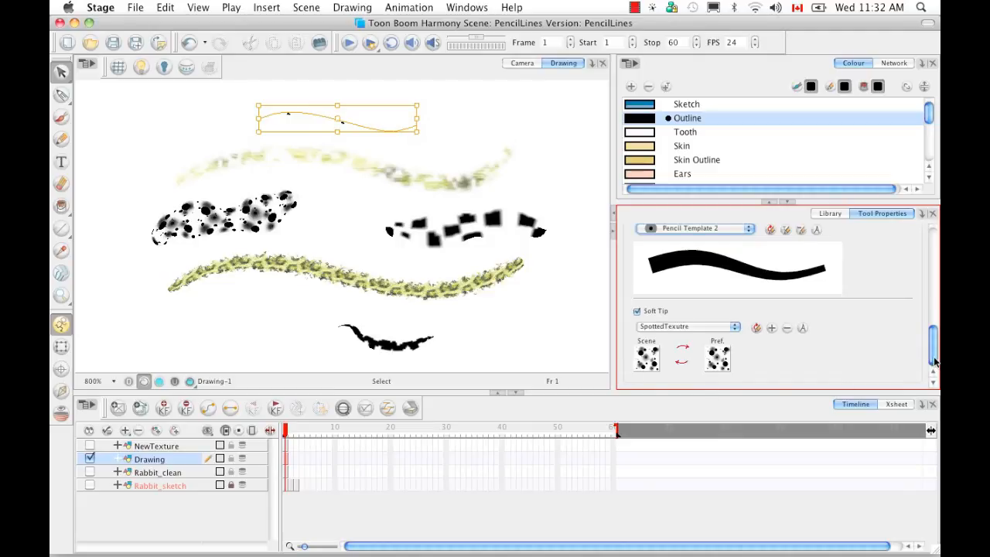
left_click_drag(934, 363, 935, 348)
left_click(748, 283)
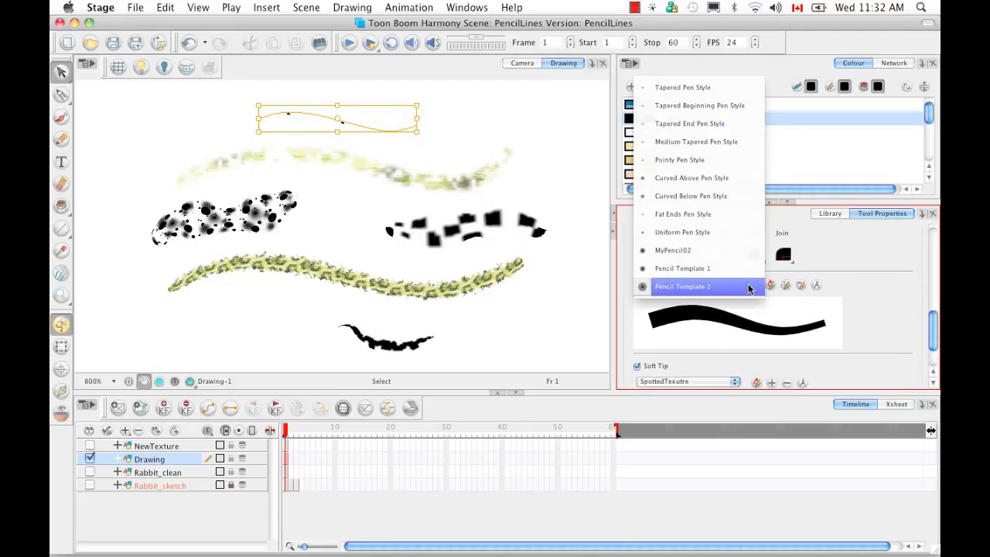
left_click(747, 251)
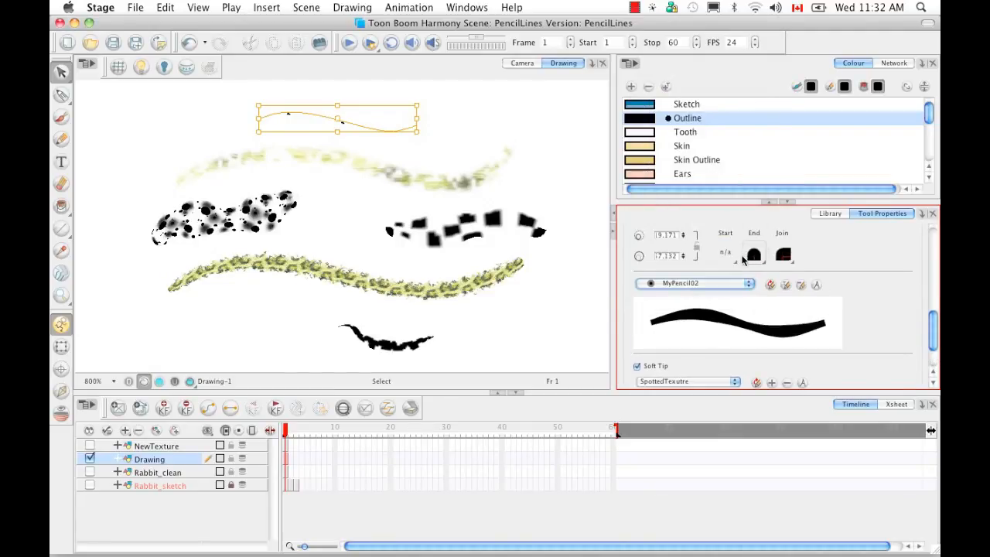
left_click_drag(934, 334, 934, 357)
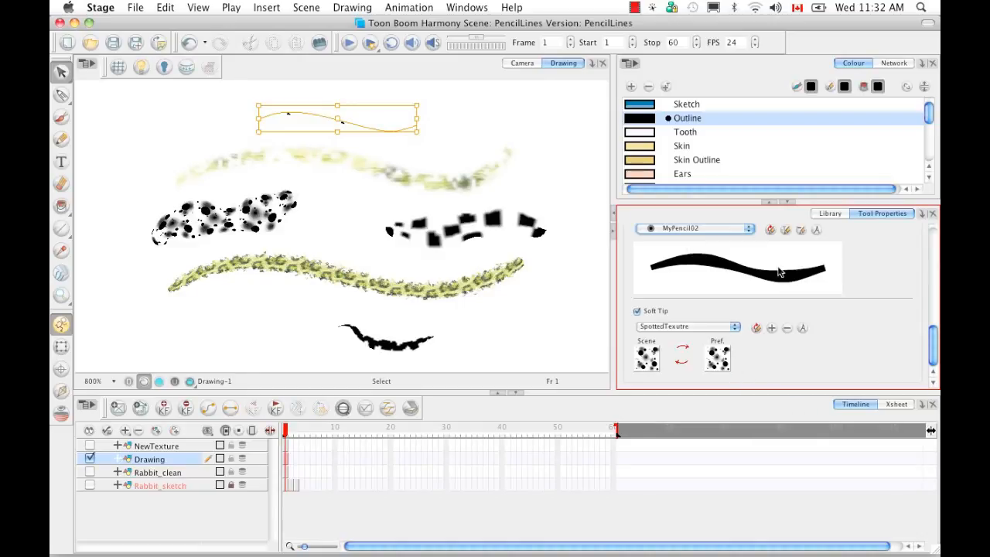
left_click(747, 228)
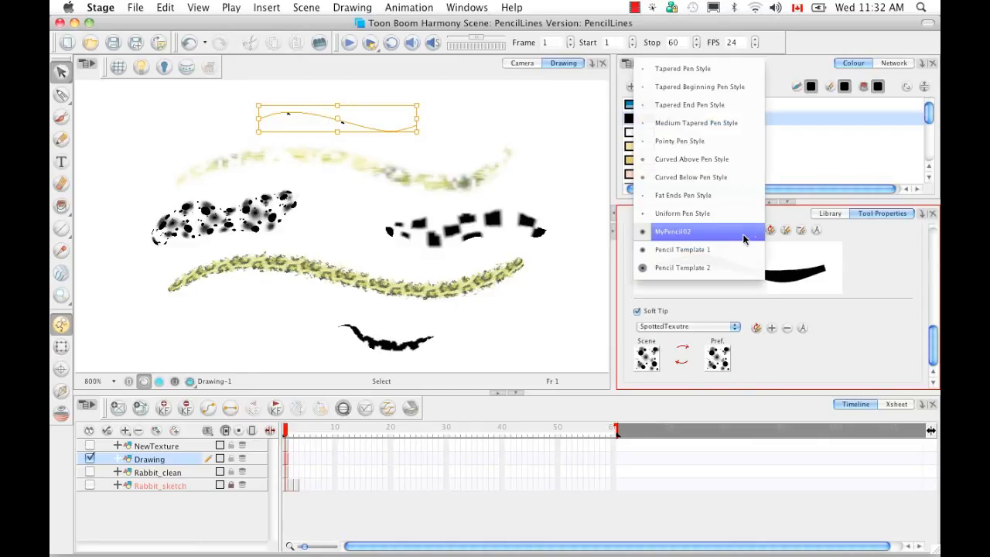
left_click(733, 267)
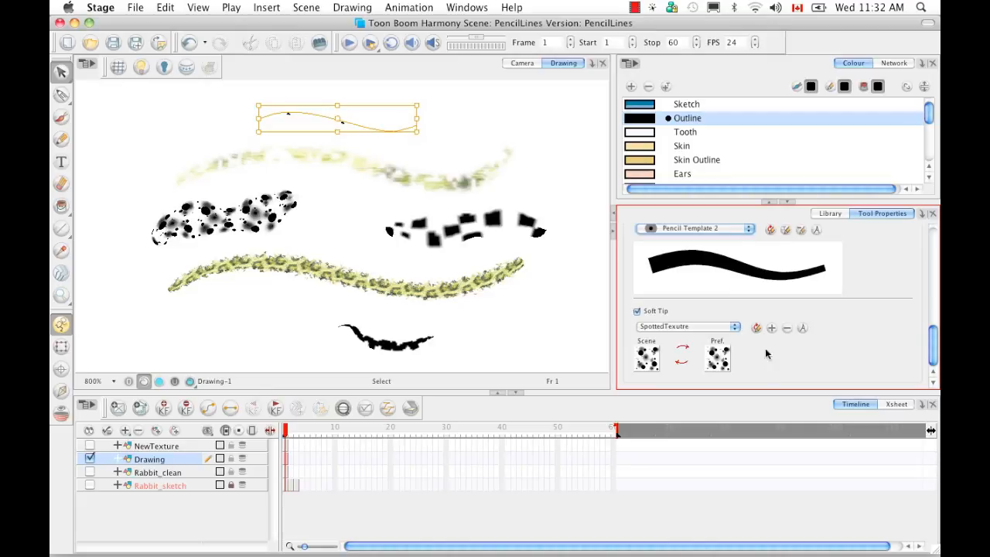
left_click(747, 229)
left_click(744, 197)
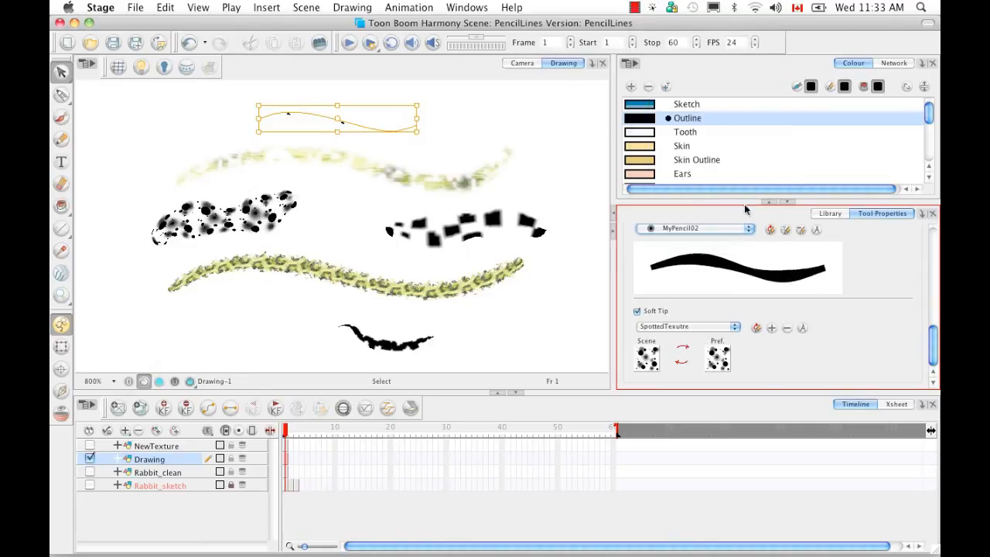
mouse_move(936, 346)
left_mouse_down()
mouse_move(934, 311)
mouse_move(928, 351)
left_mouse_up()
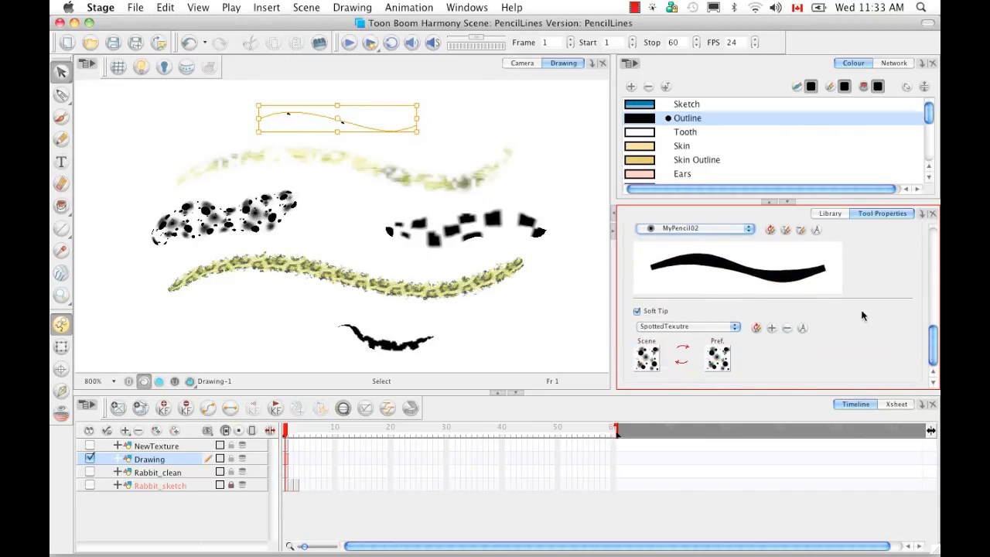